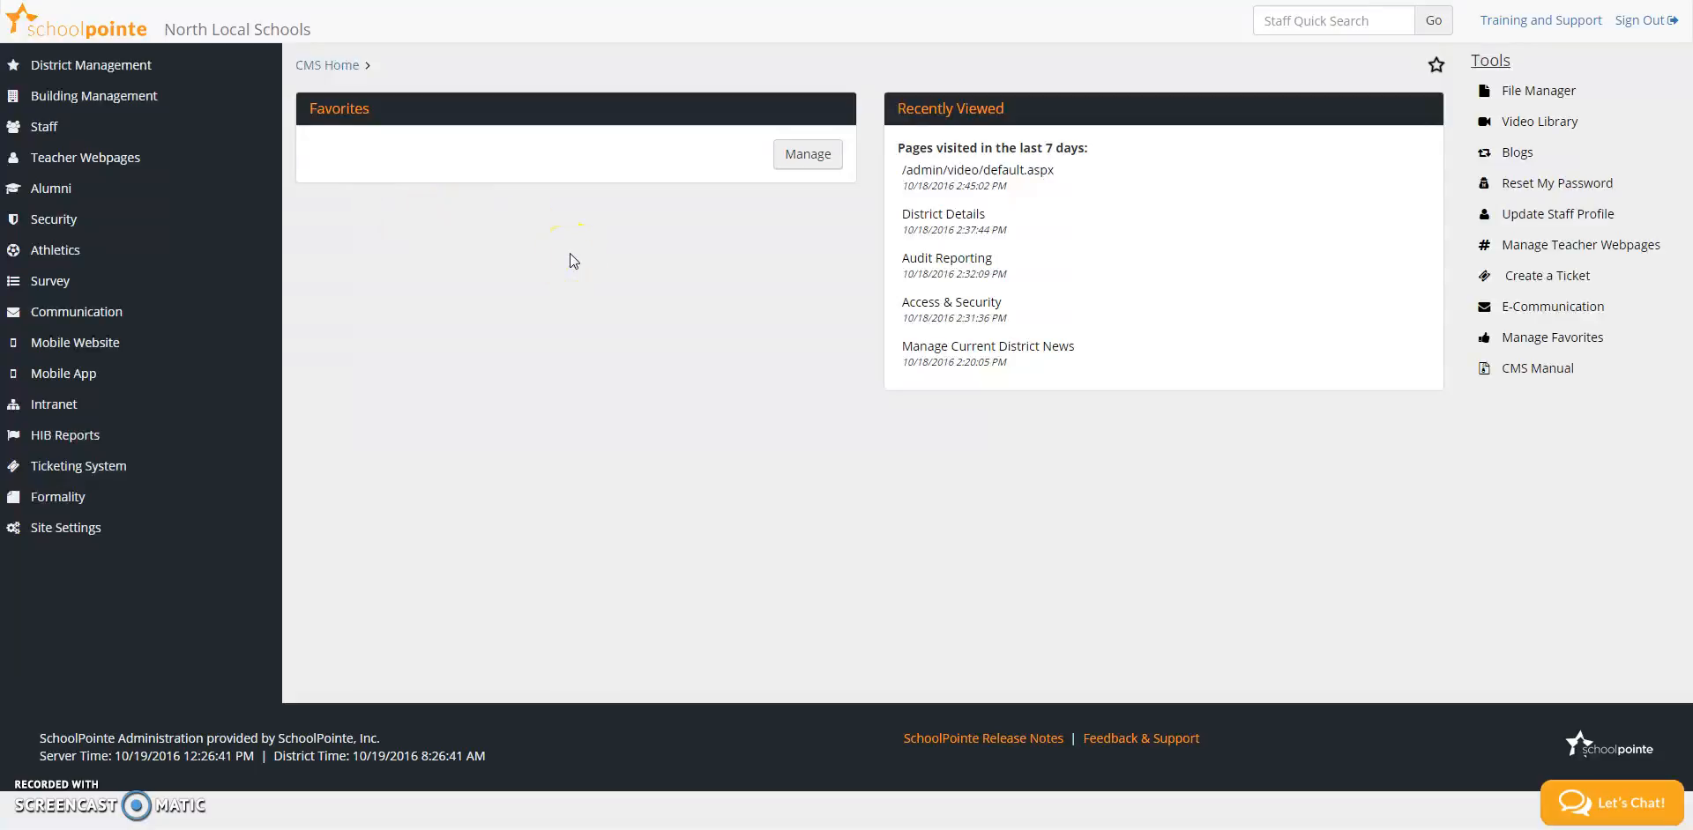
- Open the upload page of the Video Library and queue the Helicopter_DivXHT_ASP video from the Downloads folder
click(1561, 136)
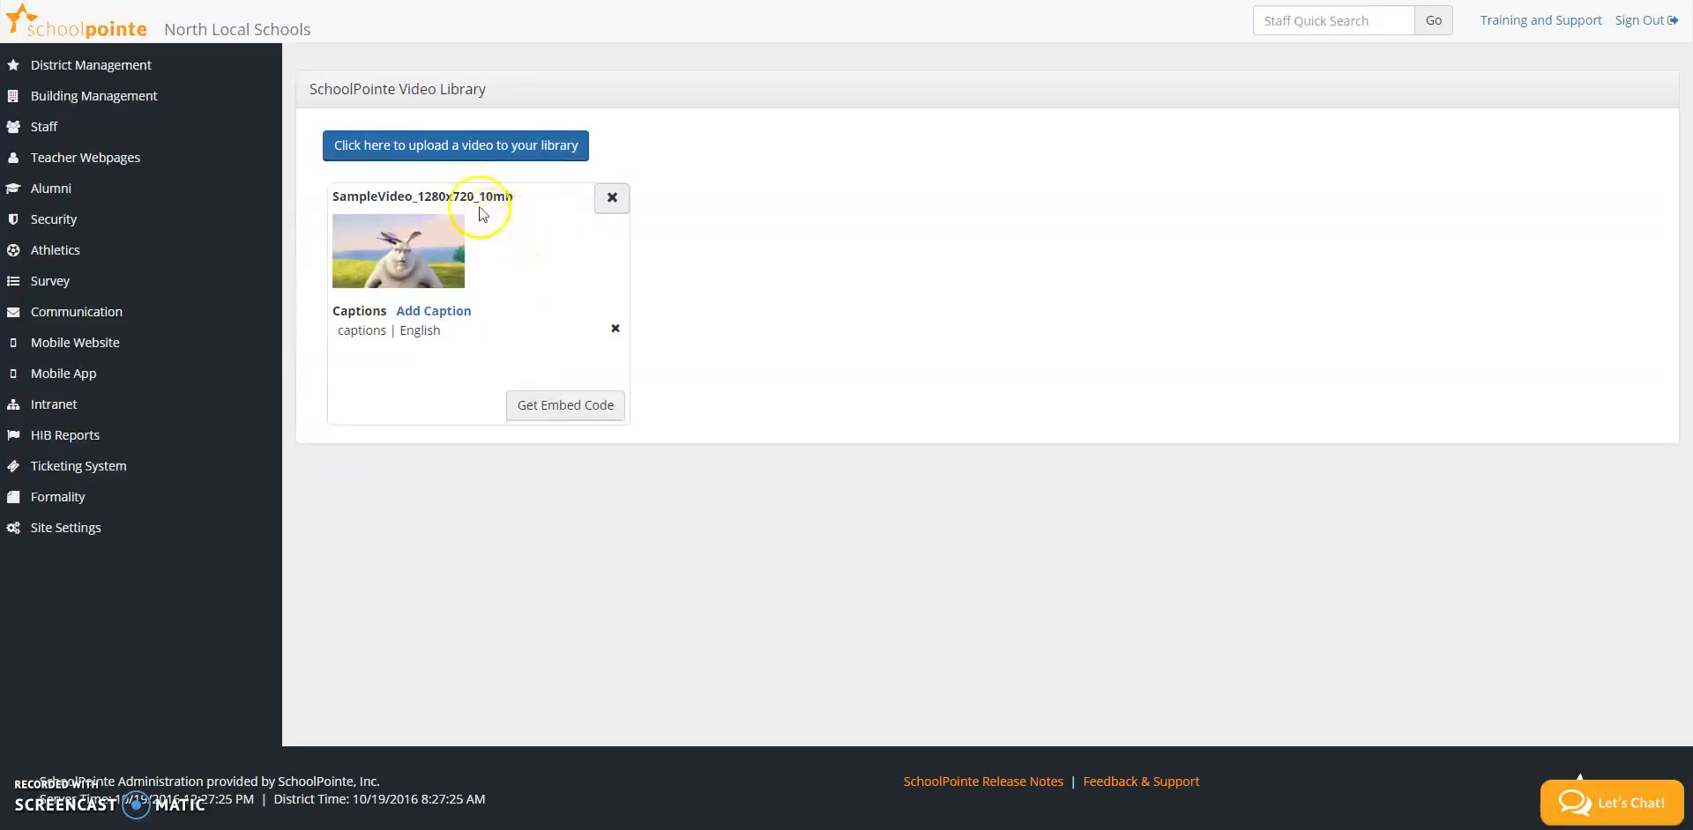
click(438, 147)
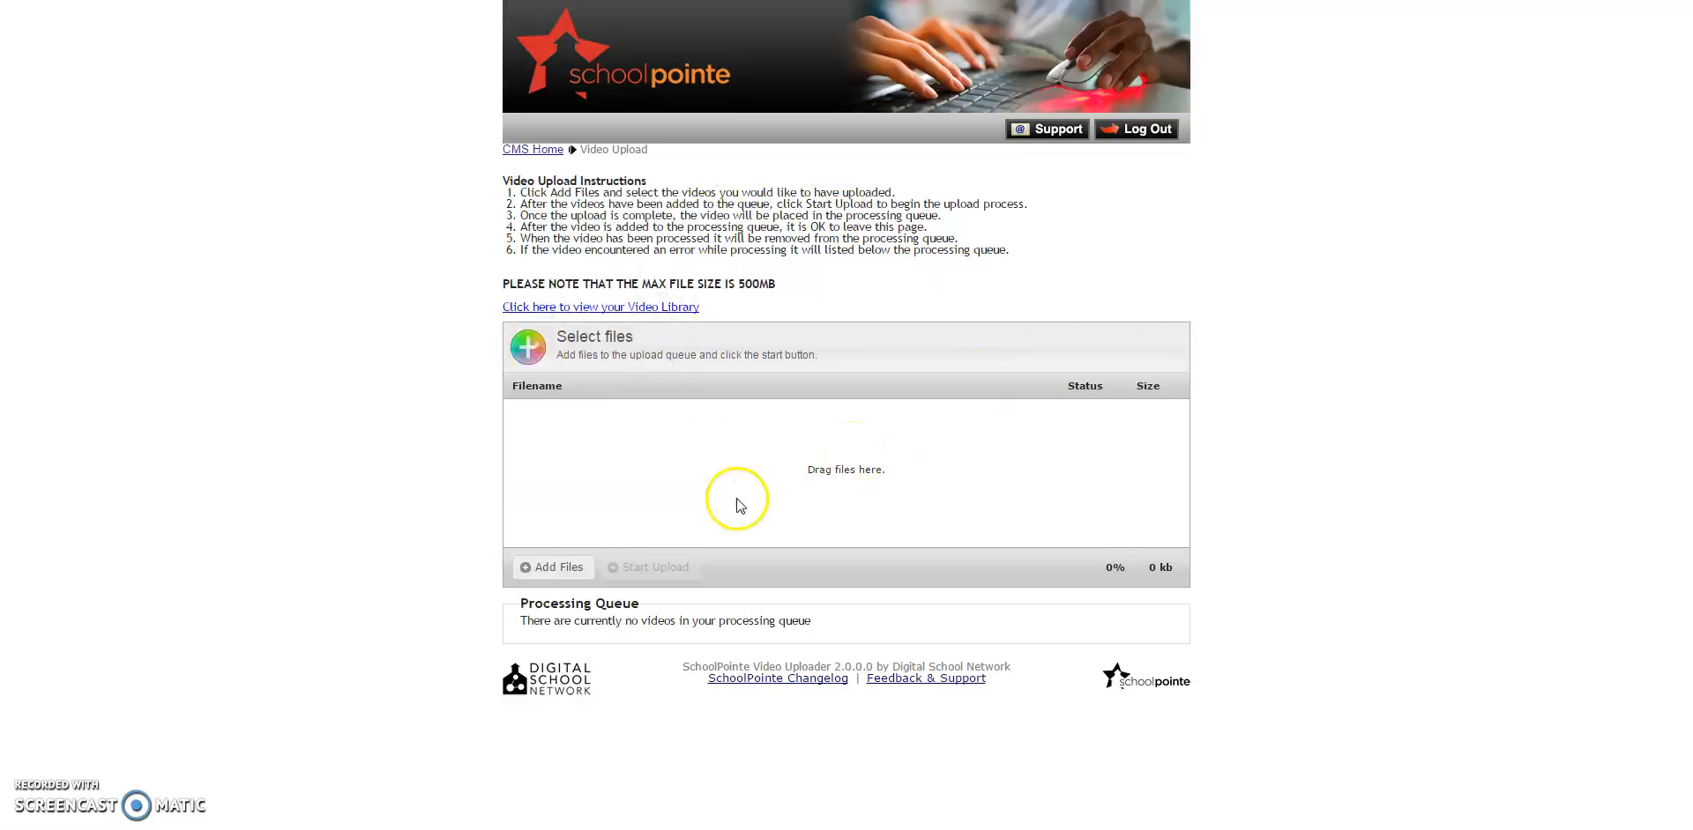
click(554, 566)
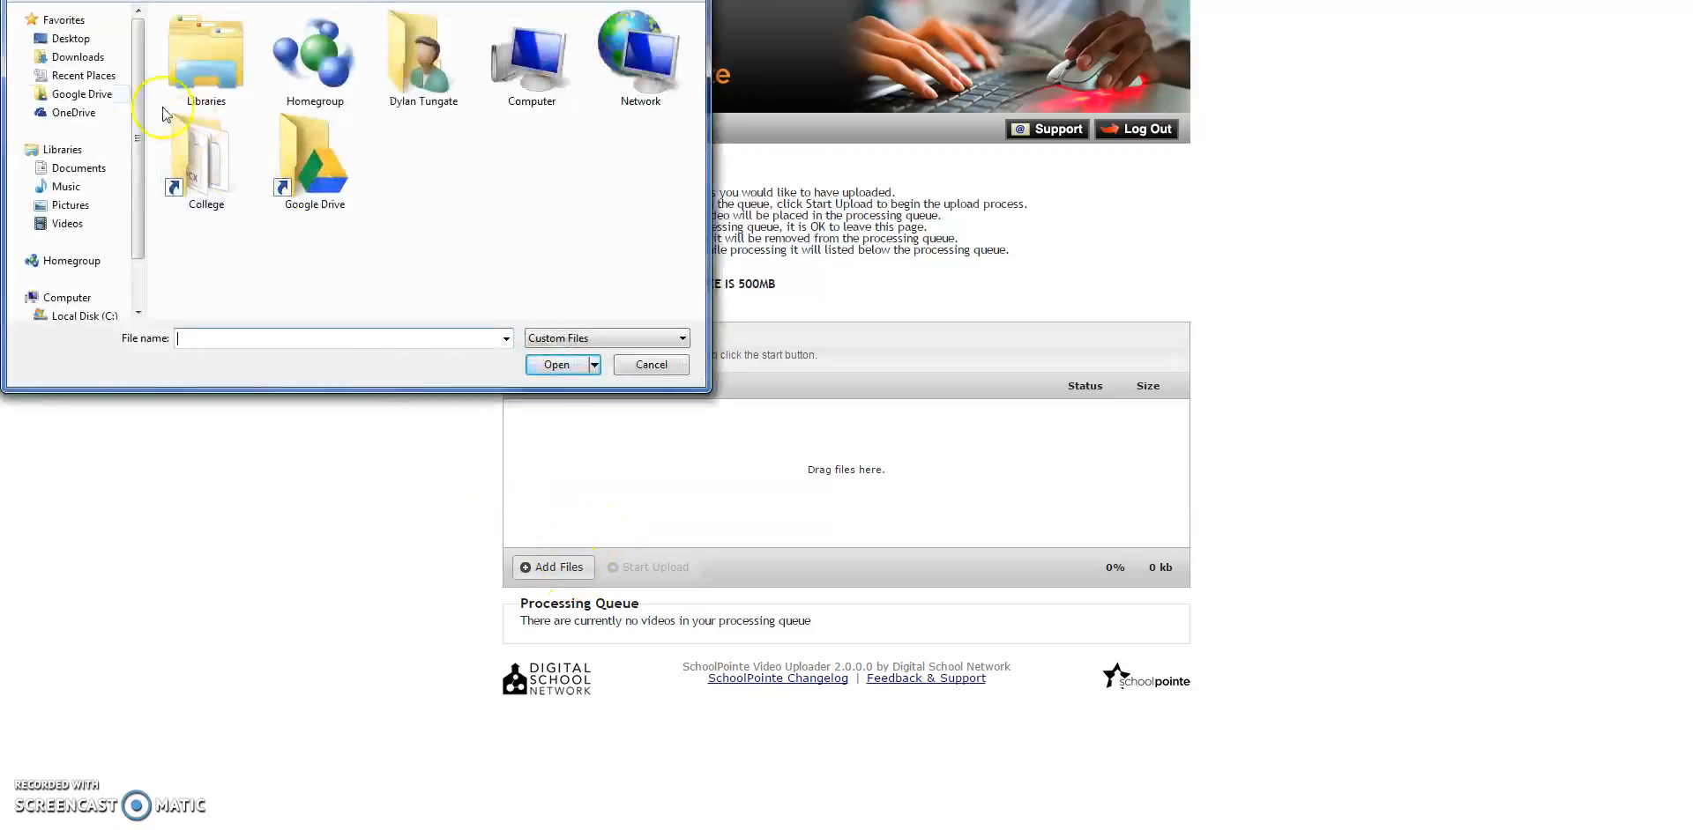
click(69, 59)
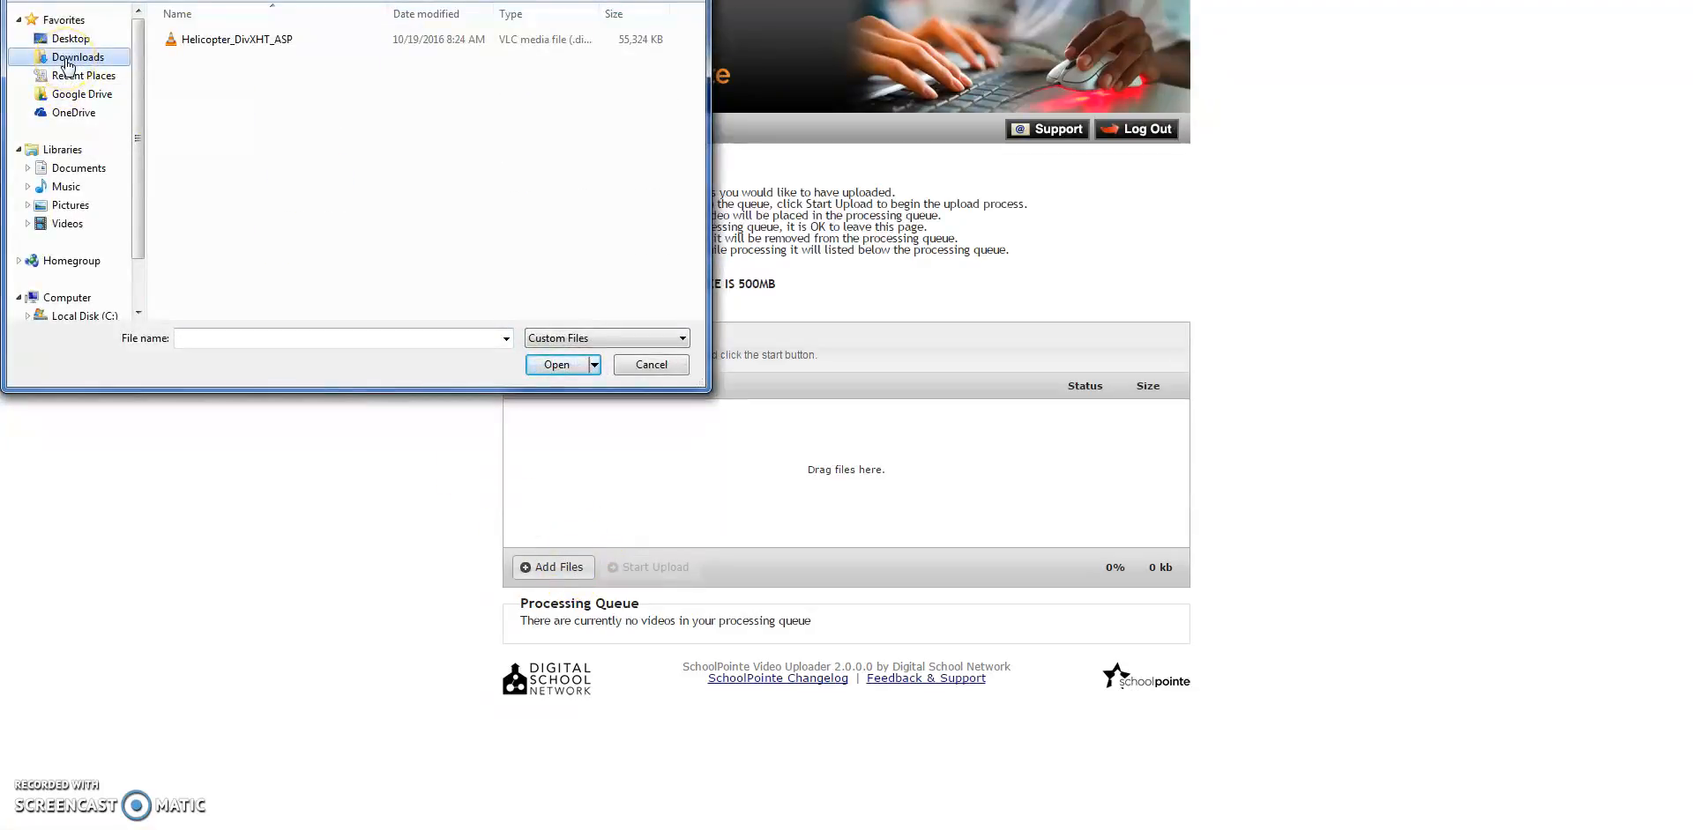
click(231, 44)
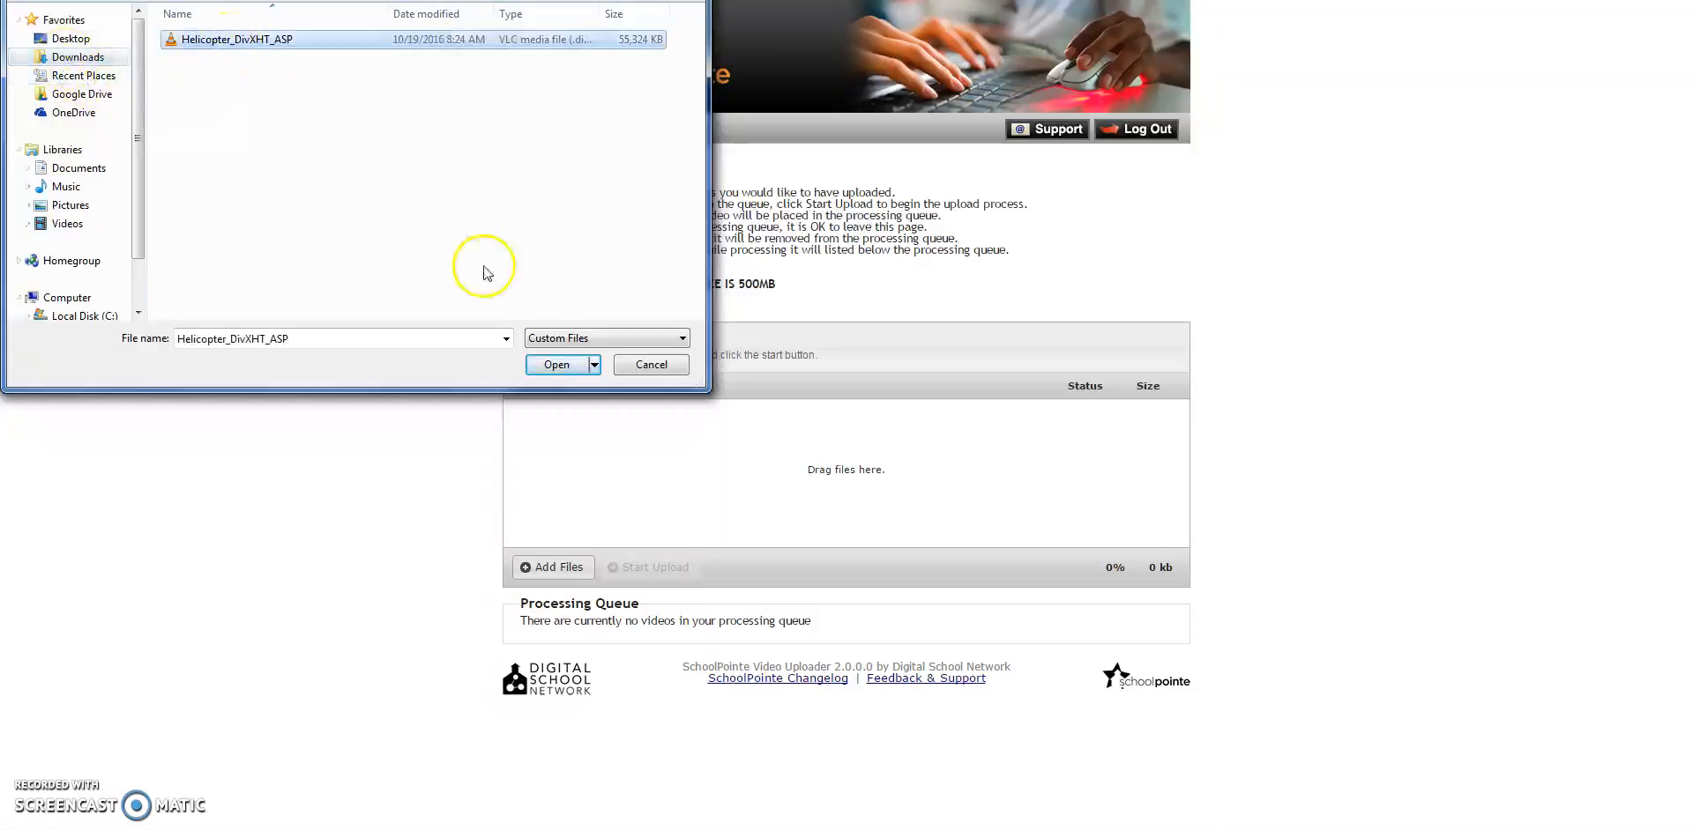
click(558, 367)
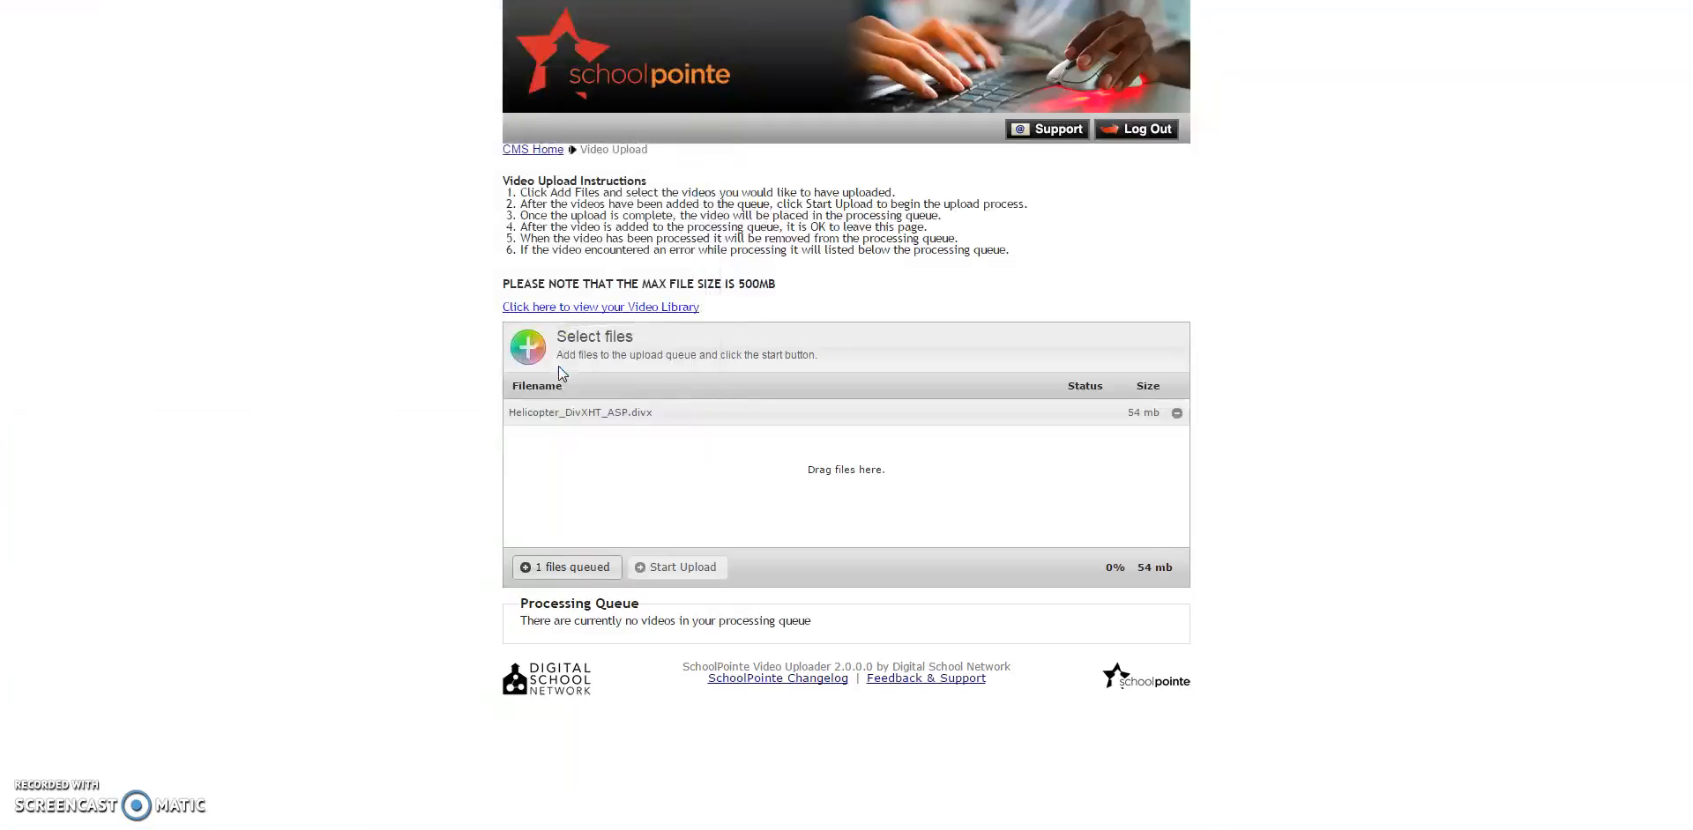
- Upload the queued helicopter video and return to the video library
click(670, 568)
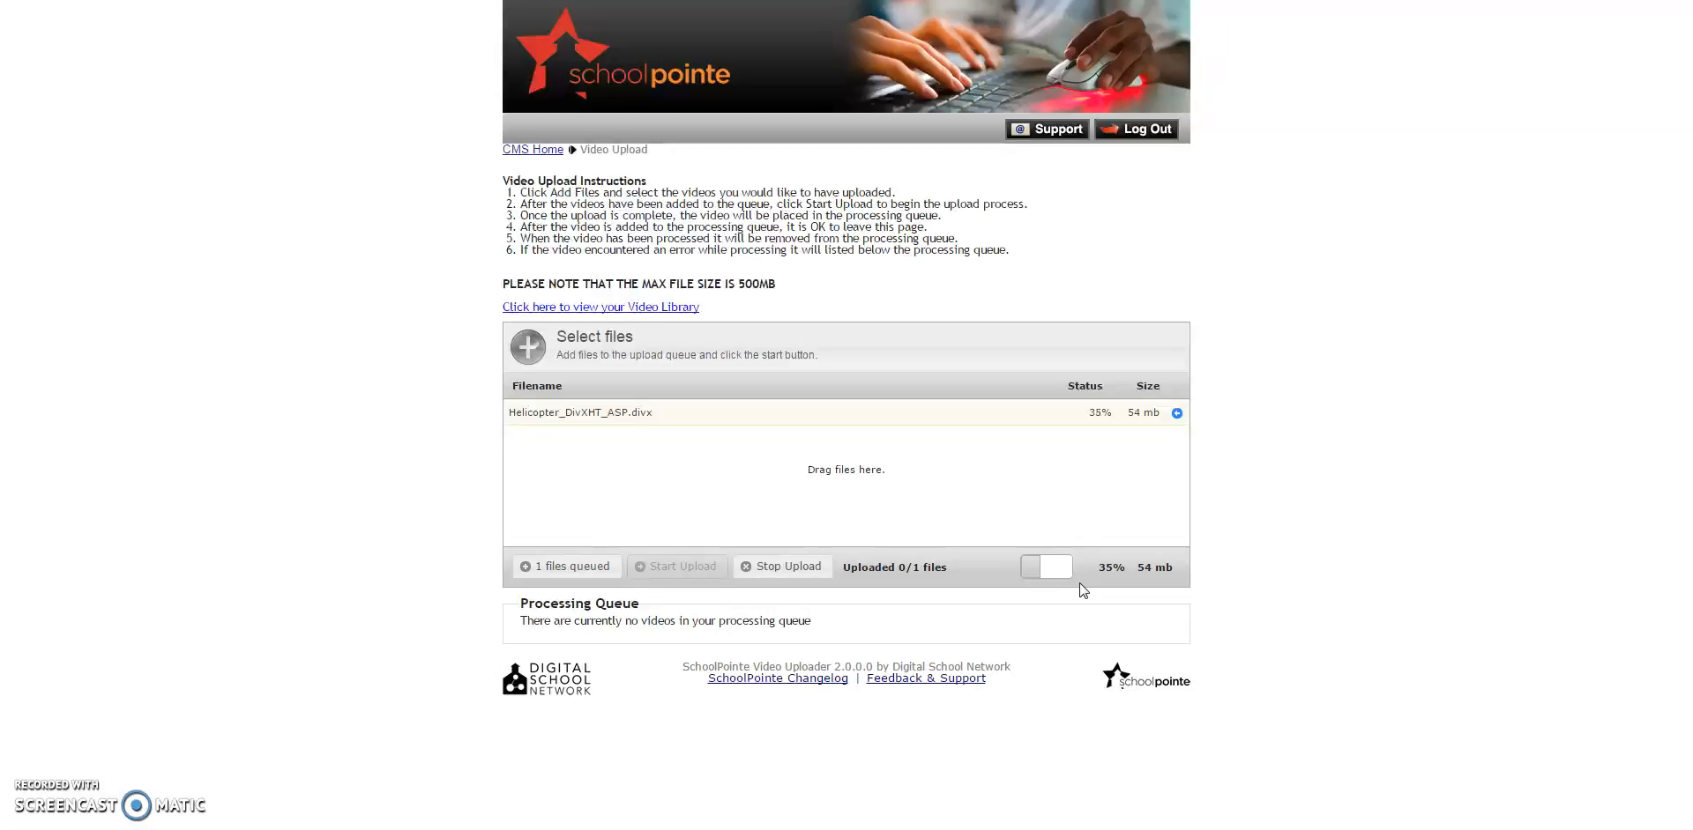
click(1065, 636)
click(434, 185)
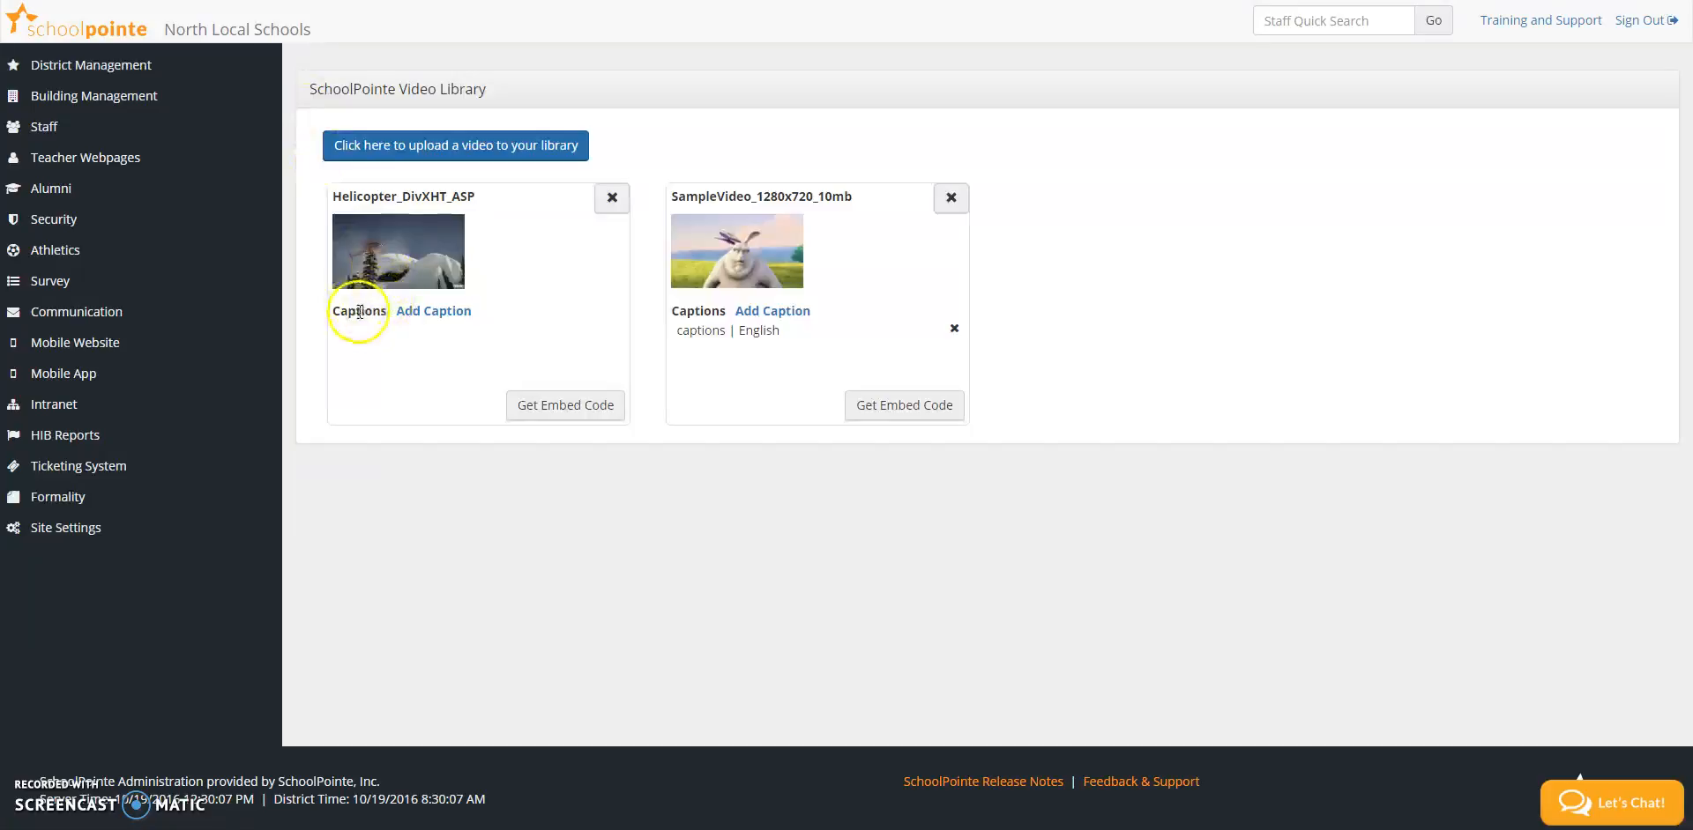
- Examine the language, kind and caption file options for adding captions to Helicopter_DivXHT_ASP, leaving without saving
click(432, 313)
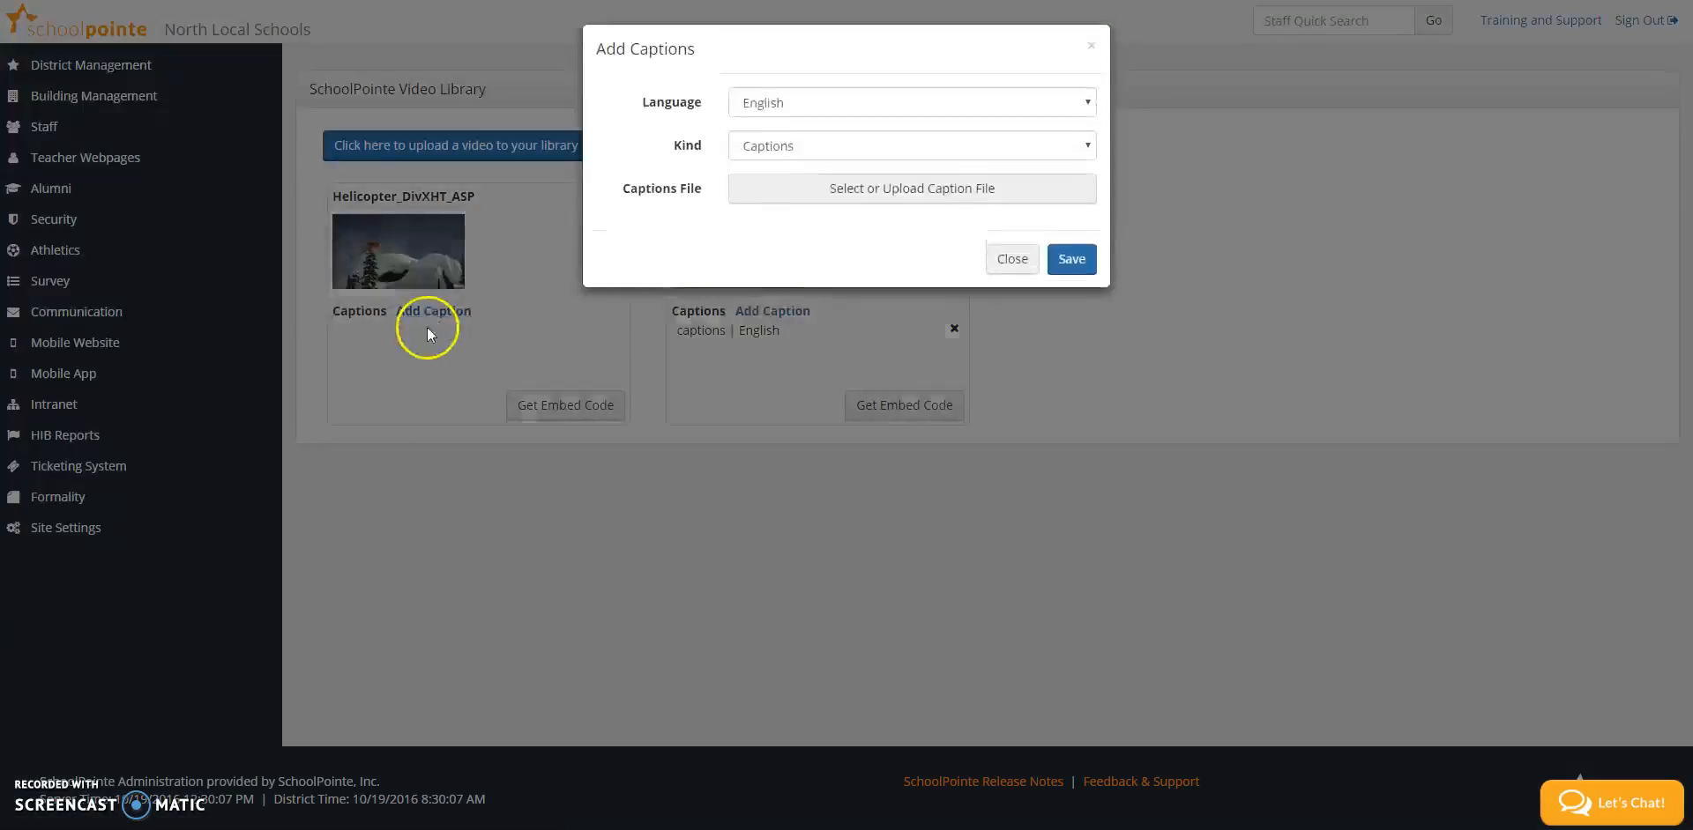
click(861, 108)
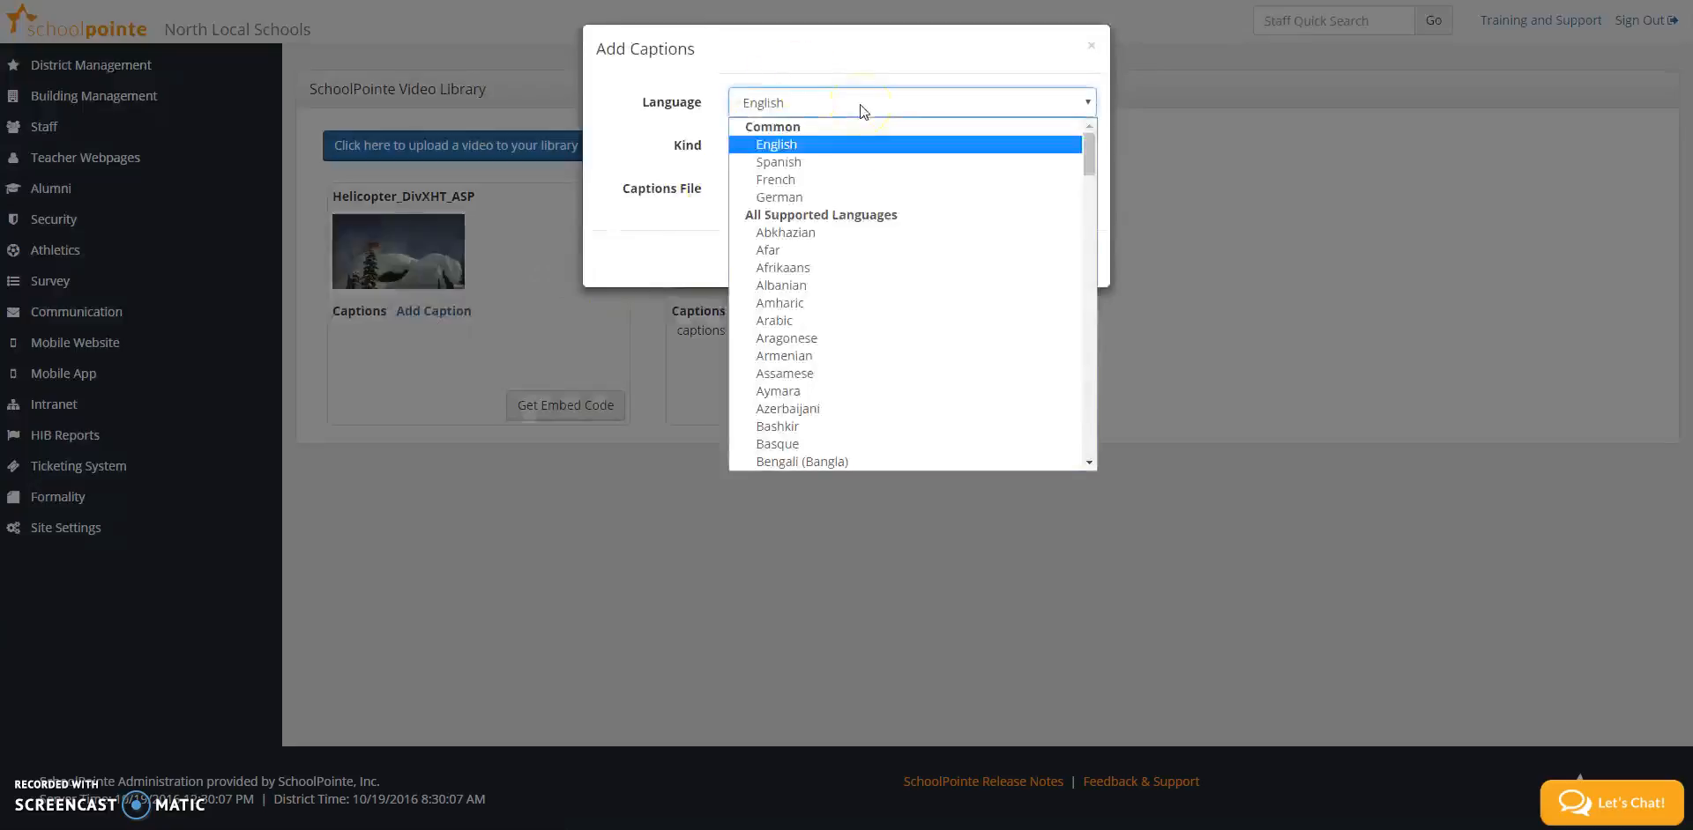
click(884, 144)
click(904, 144)
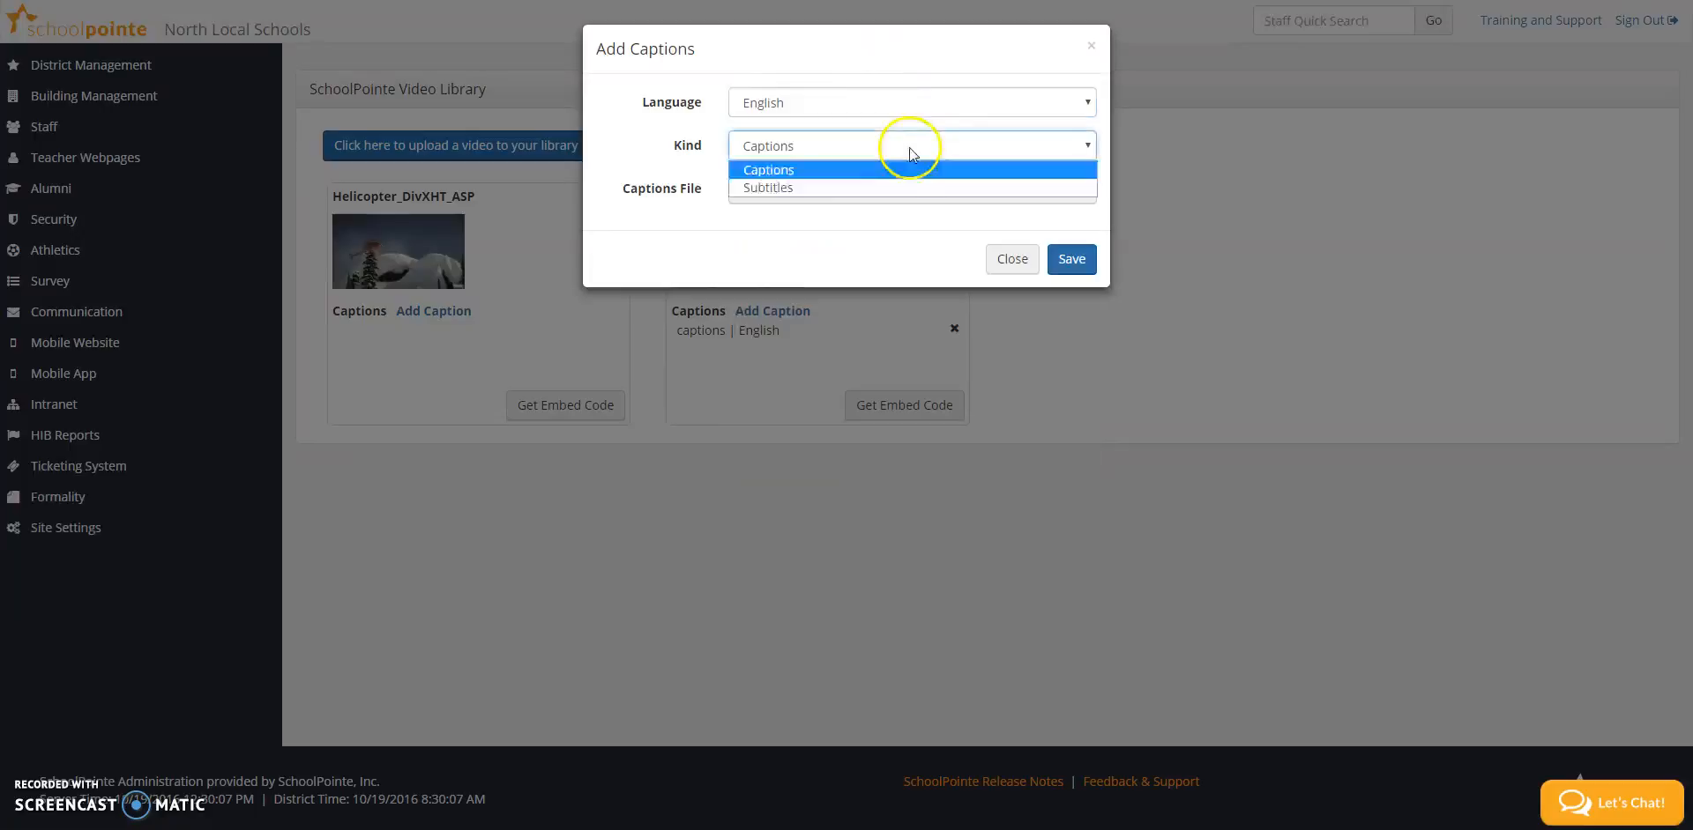
click(893, 239)
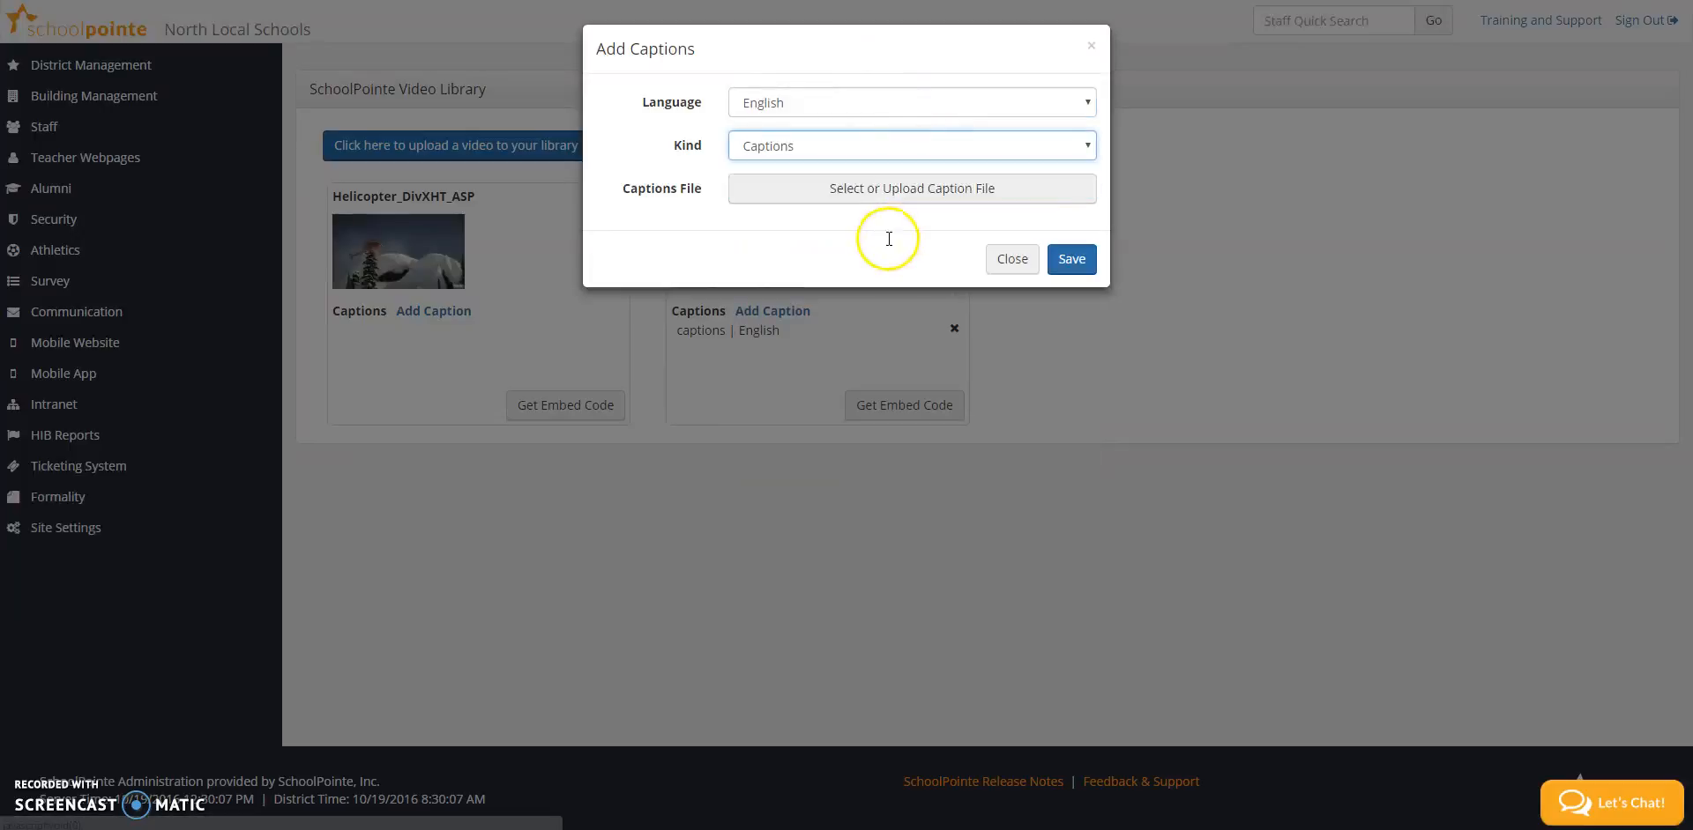
click(807, 197)
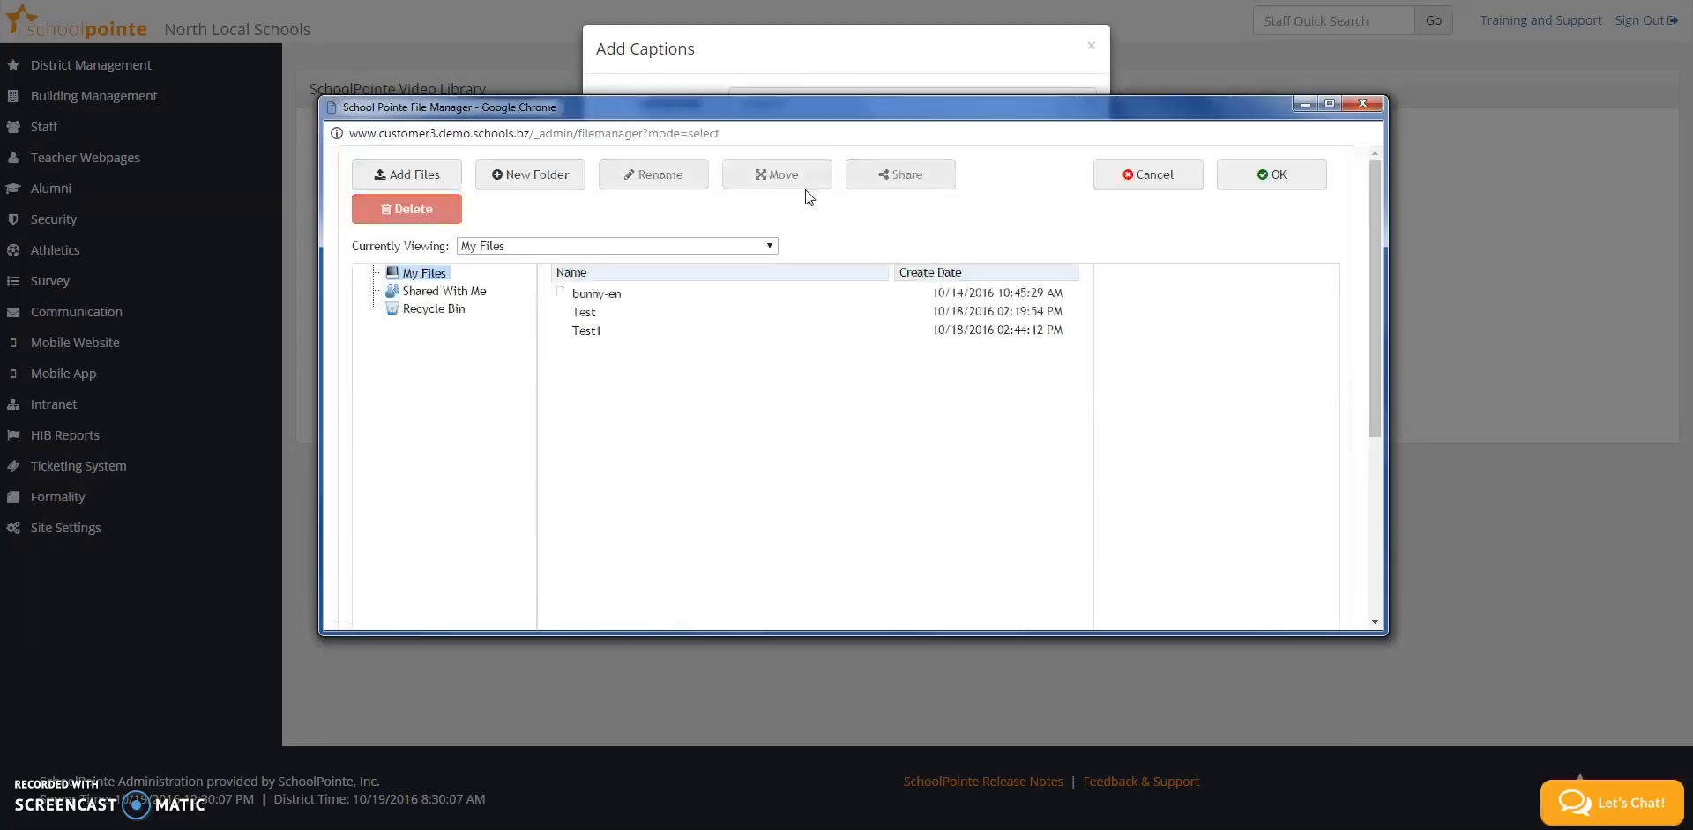
click(478, 167)
click(426, 174)
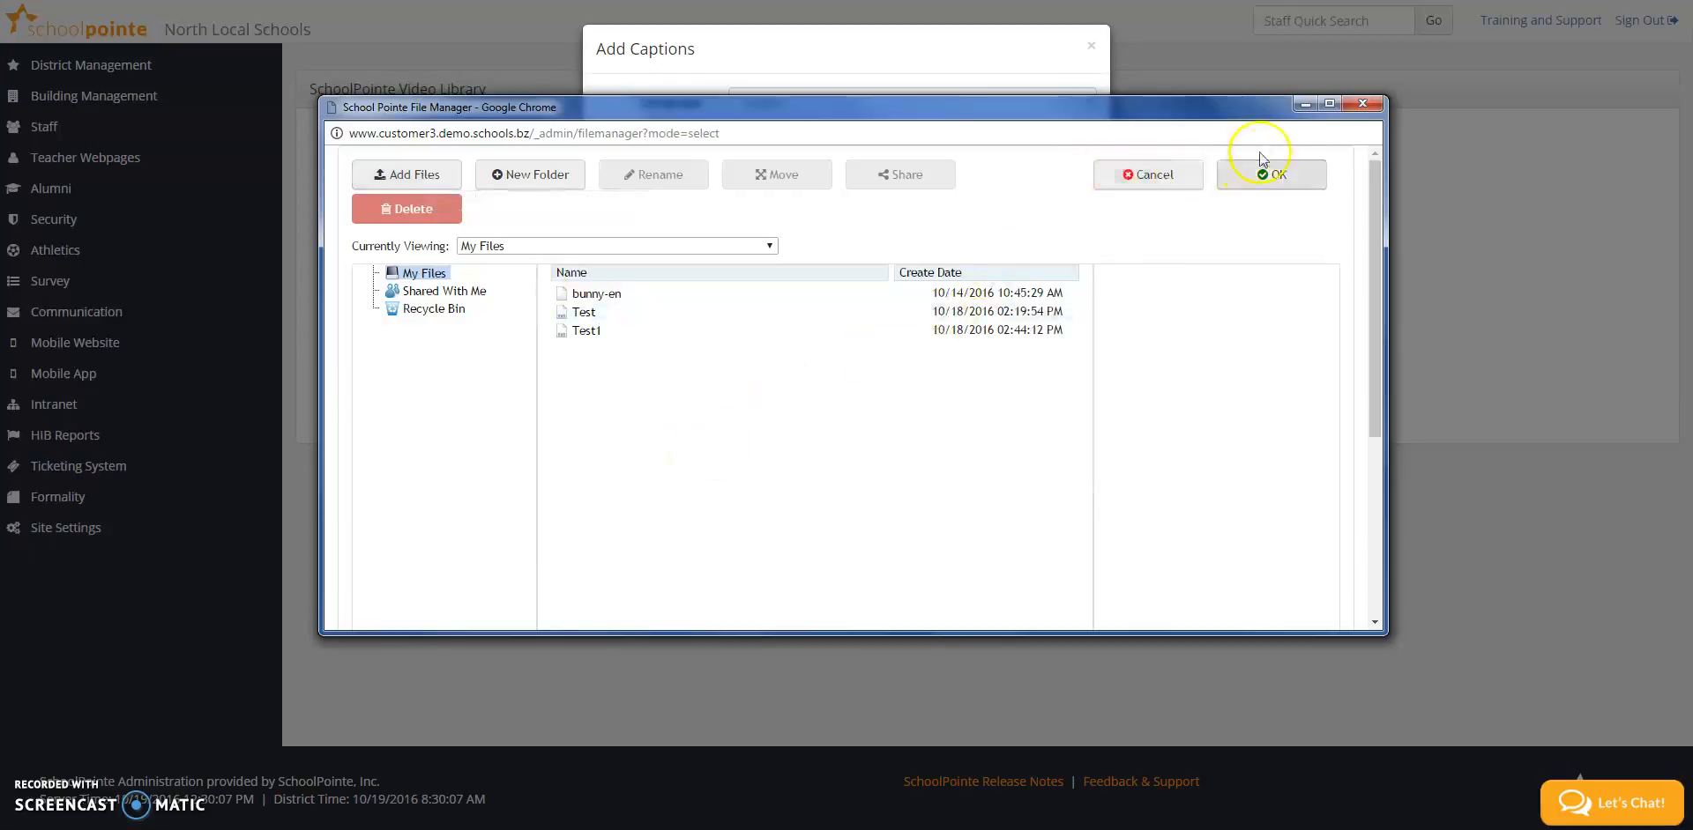
click(1369, 105)
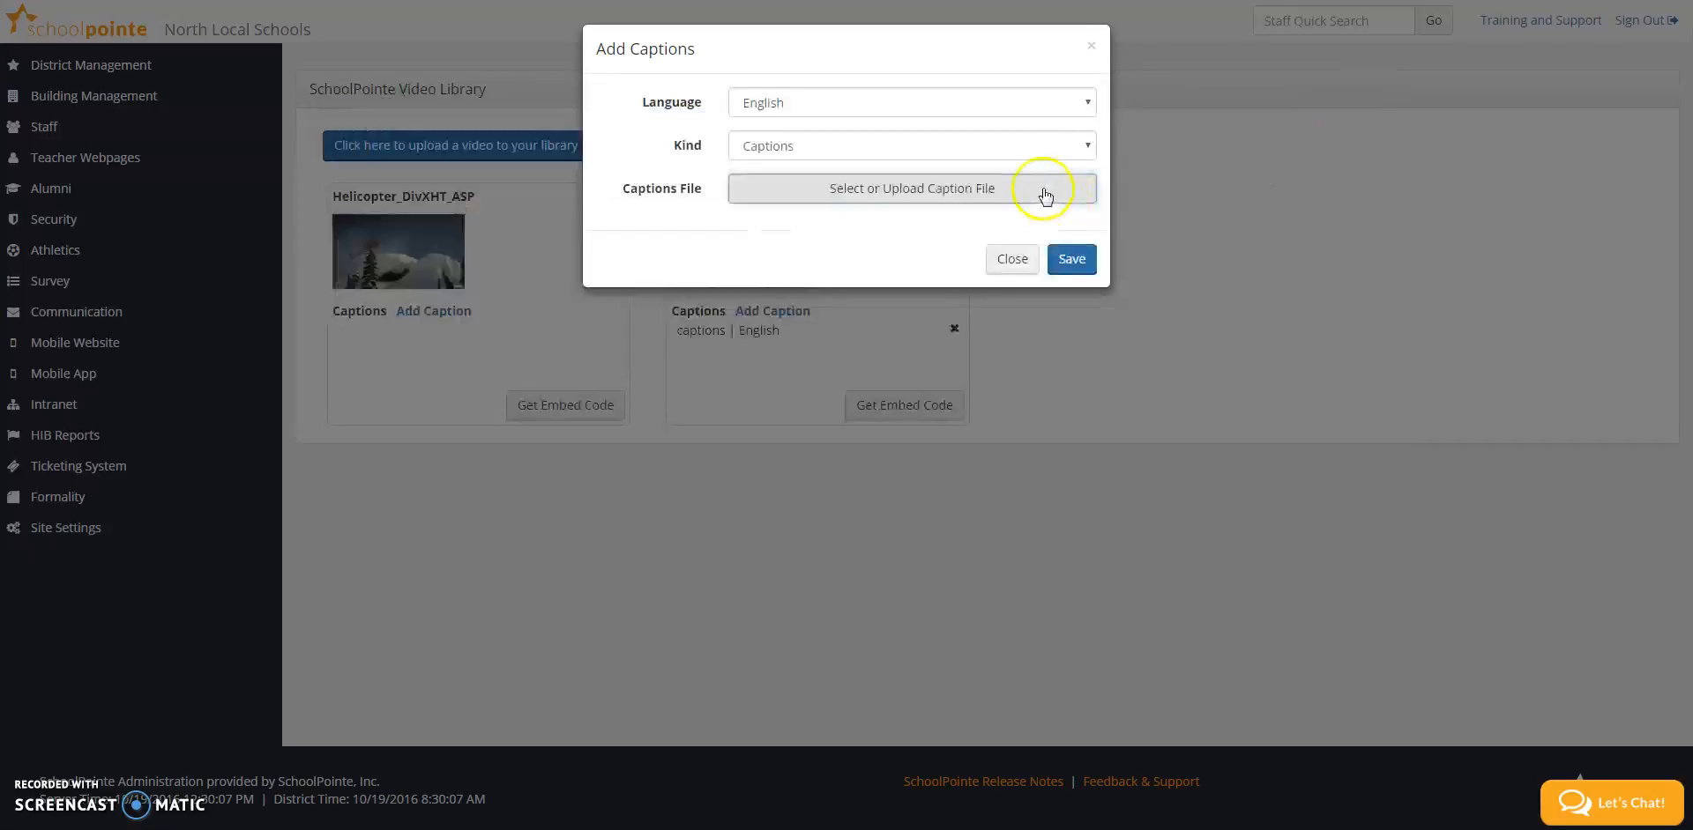
click(1093, 49)
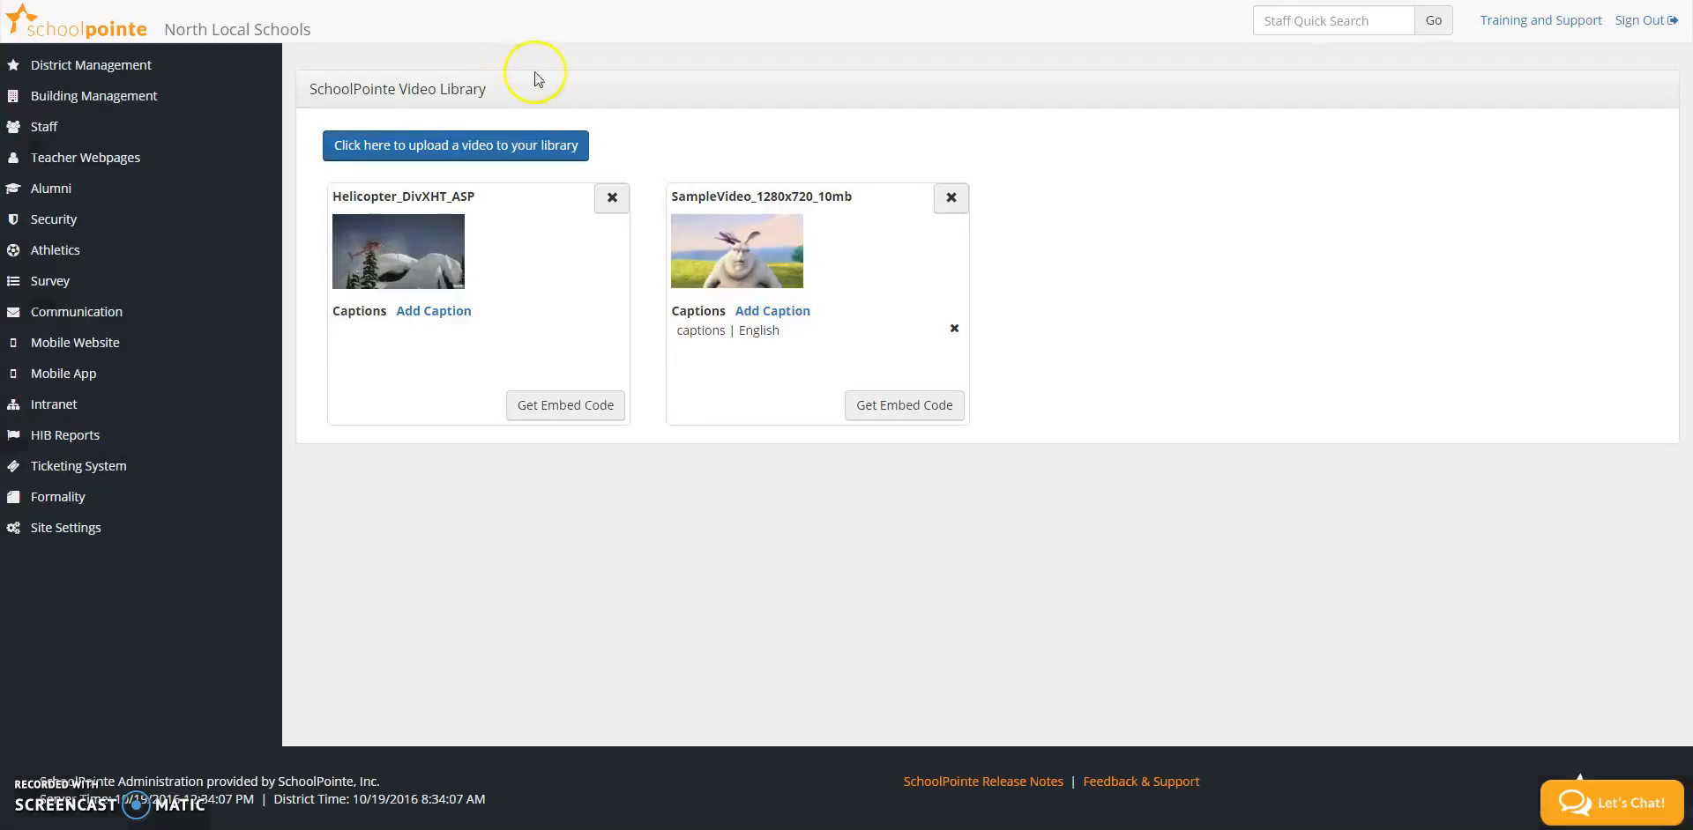
- Switch to the HTML5 Video Caption Maker page and look over its video URL field and captioning areas
key(ctrl+Tab)
scroll(559, 134, up, 3)
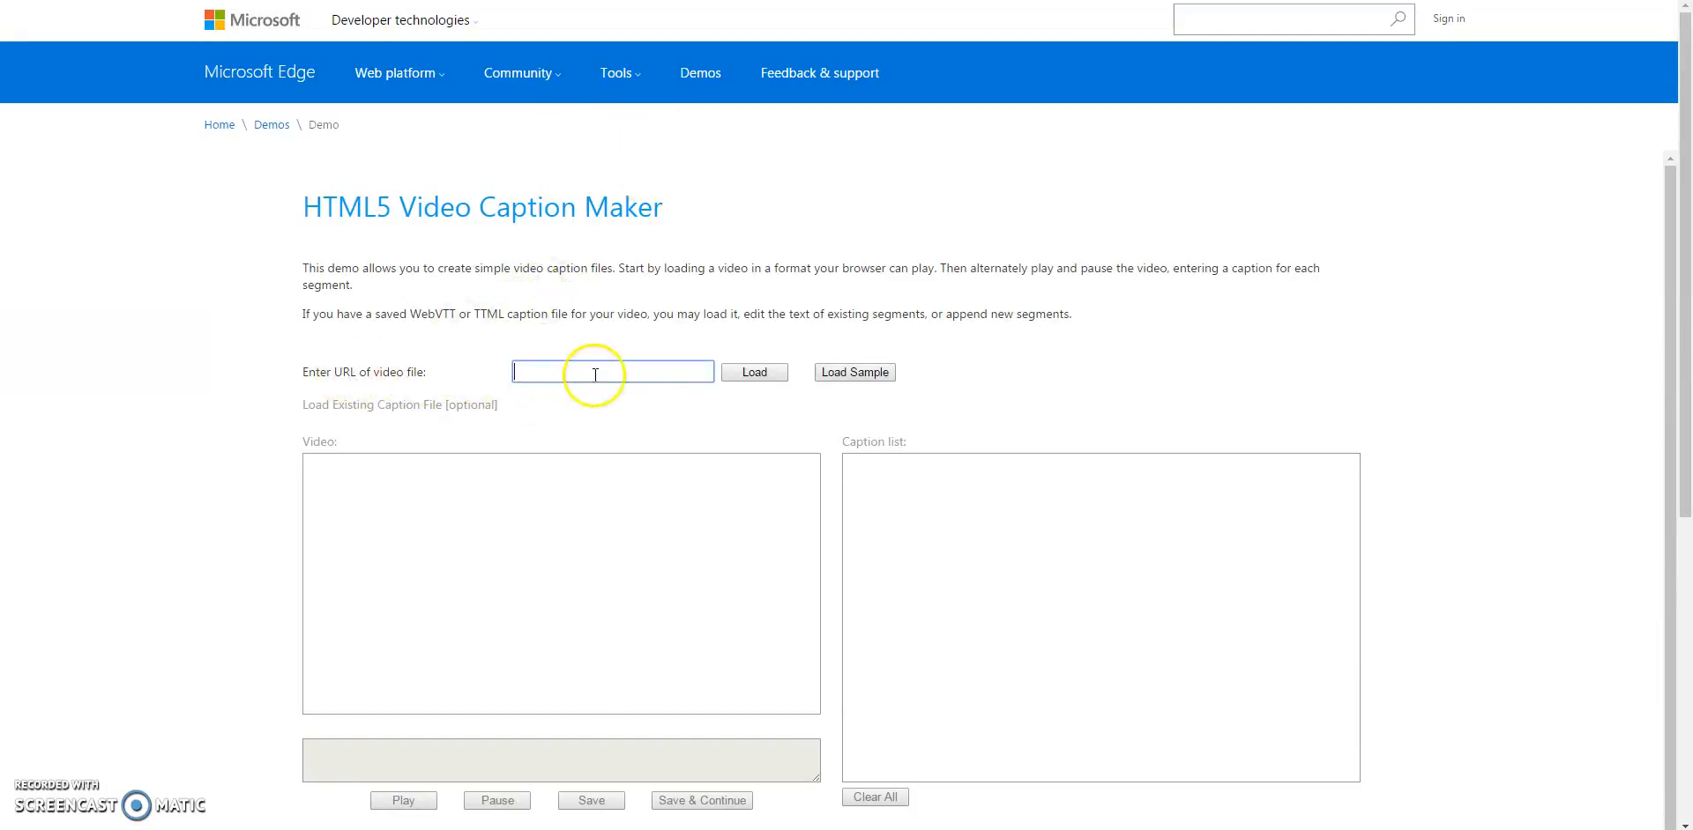
scroll(643, 389, down, 2)
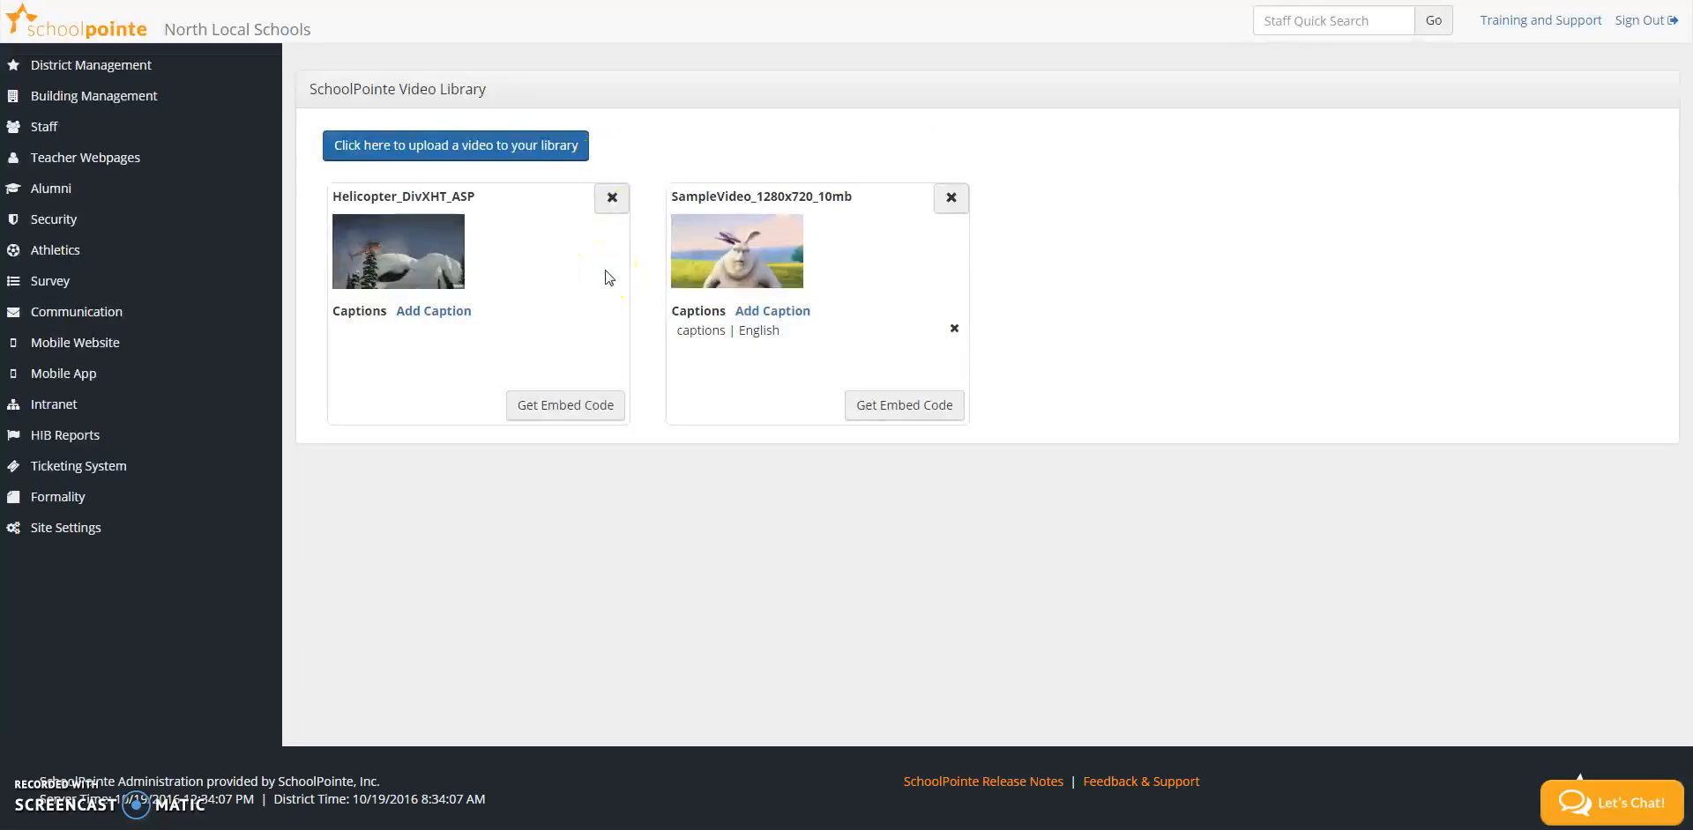
- Copy the MP4 source URL from the embed code of Helicopter_DivXHT_ASP in the SchoolPointe video library and close the embed dialog
click(565, 406)
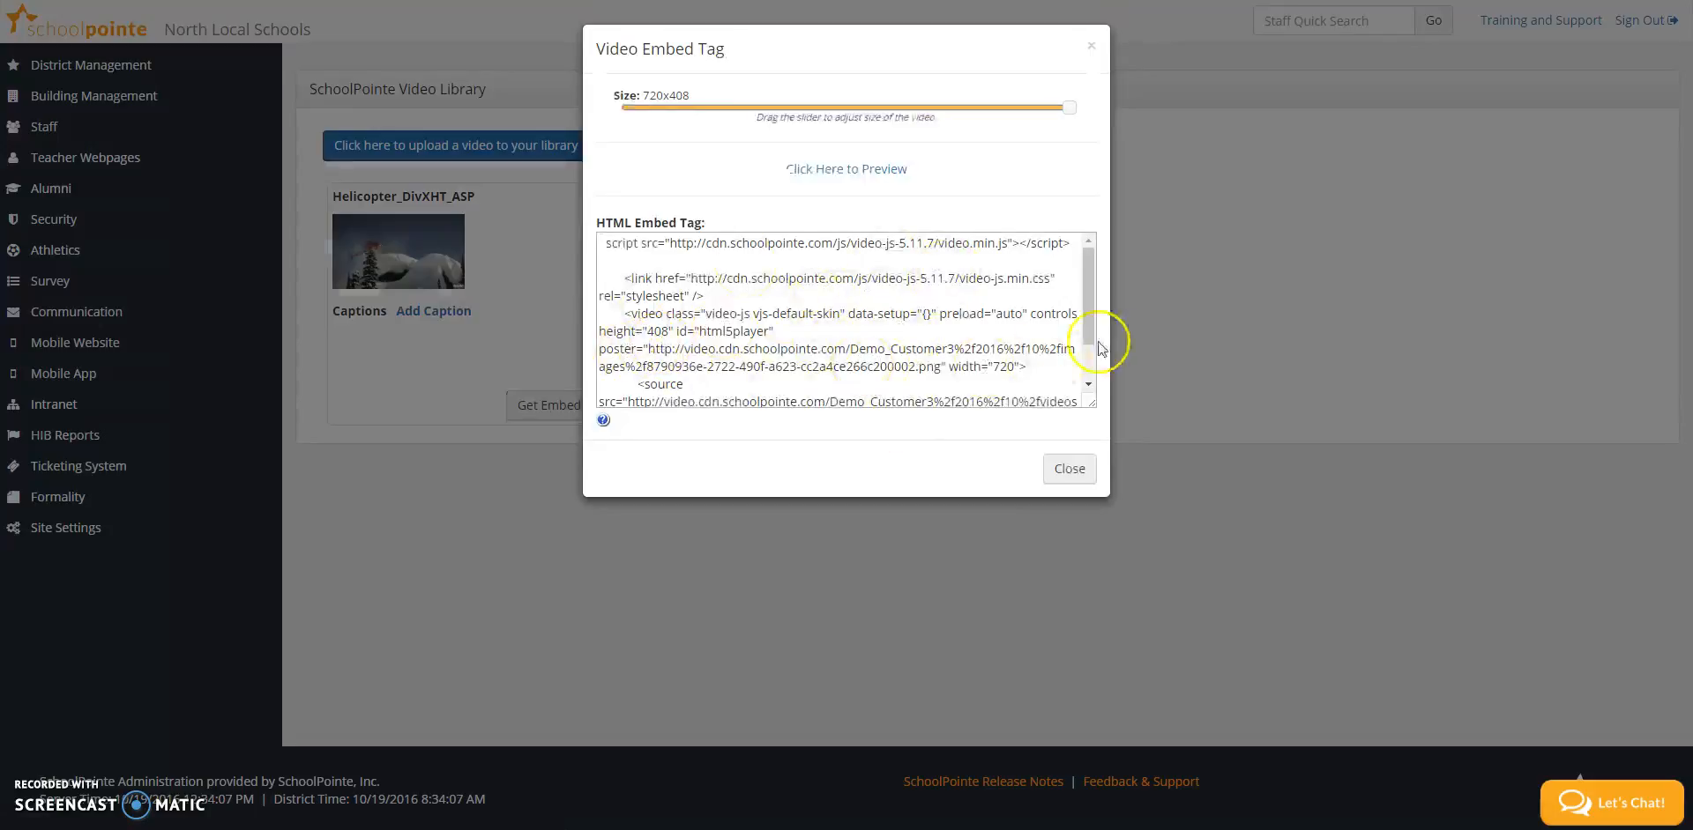
drag(1088, 276, 1090, 334)
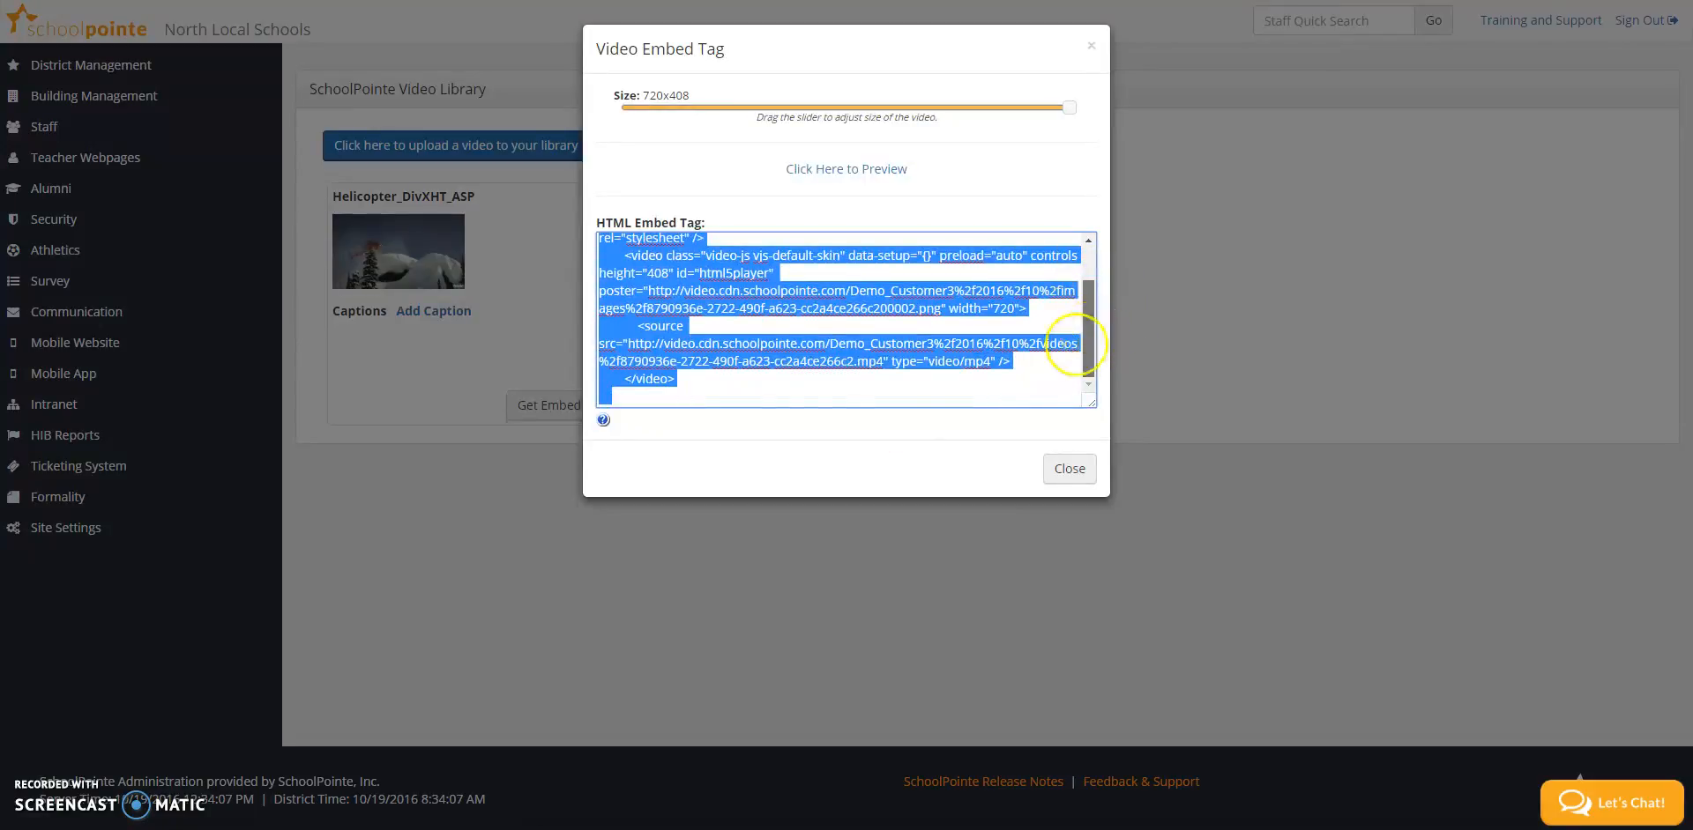
click(716, 399)
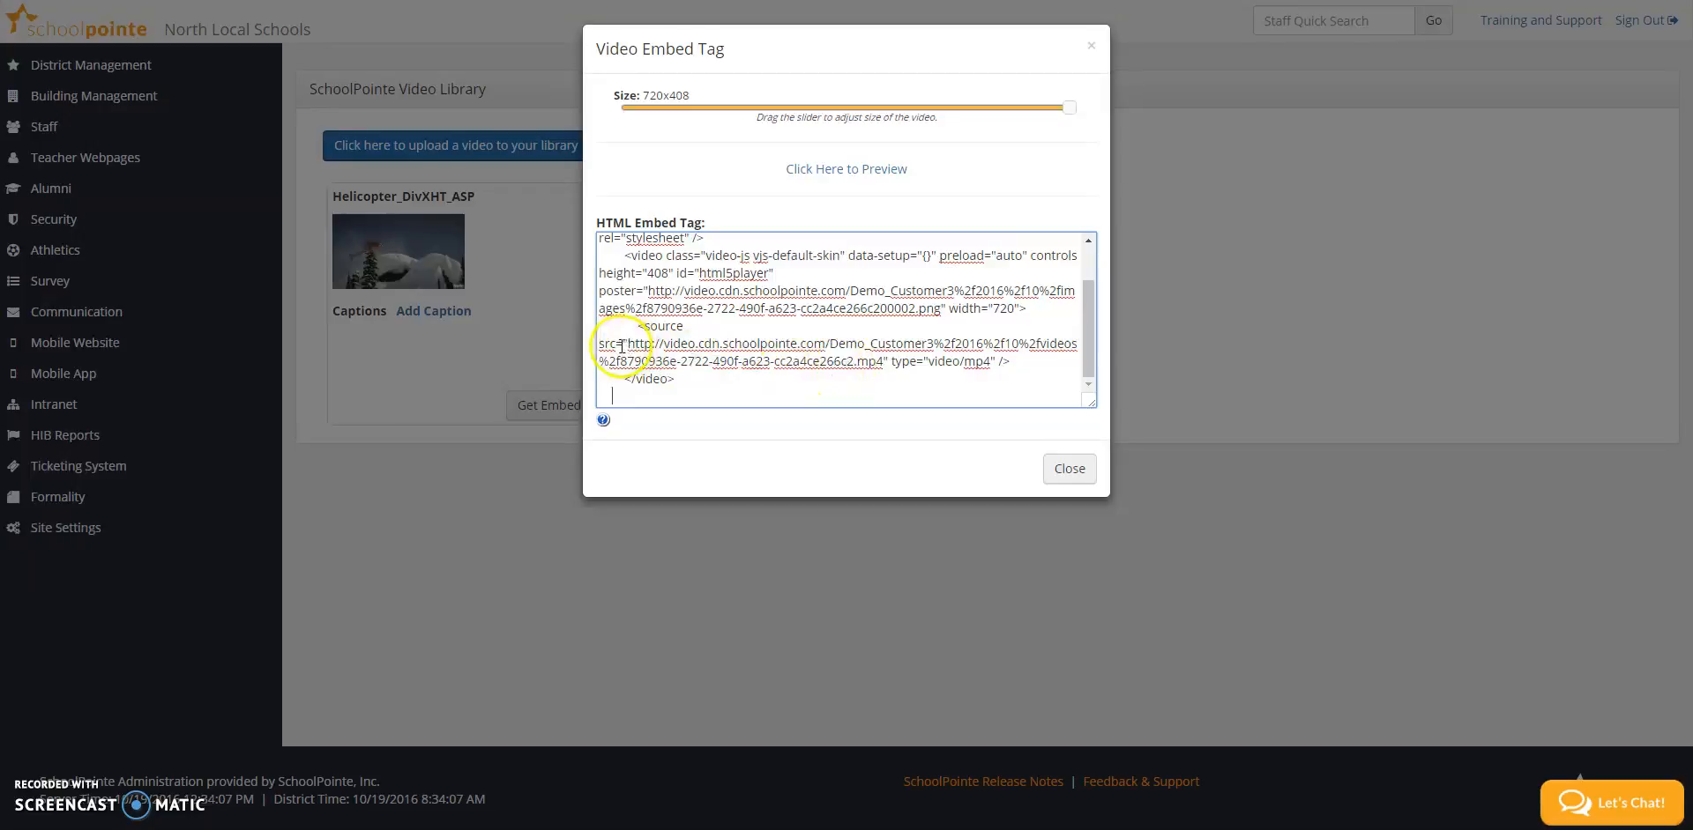
drag(626, 346, 882, 365)
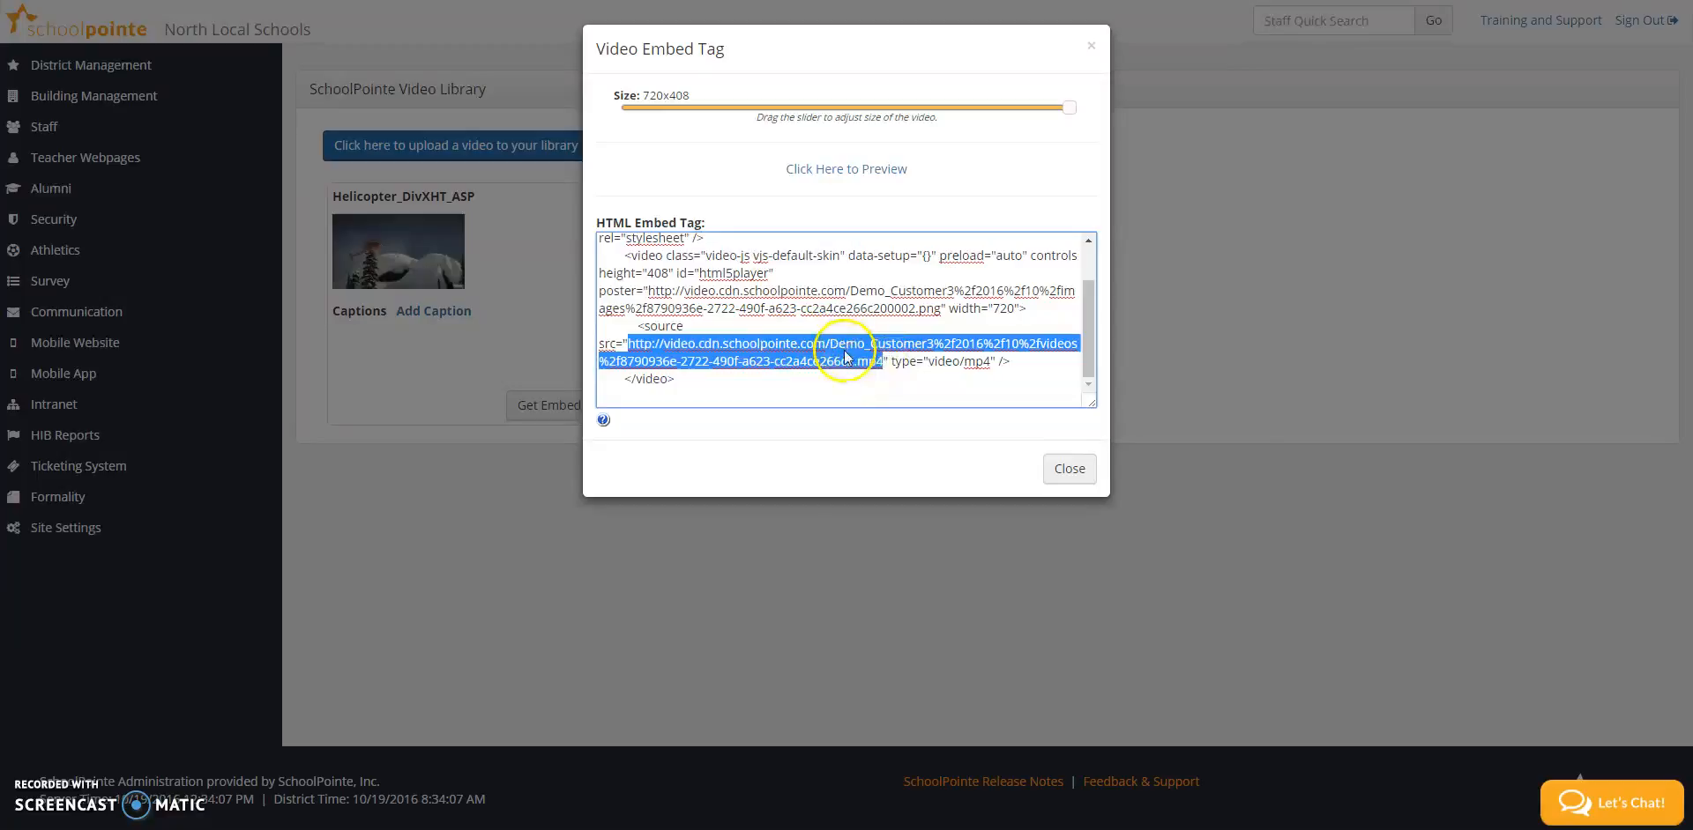
right_click(845, 351)
click(883, 385)
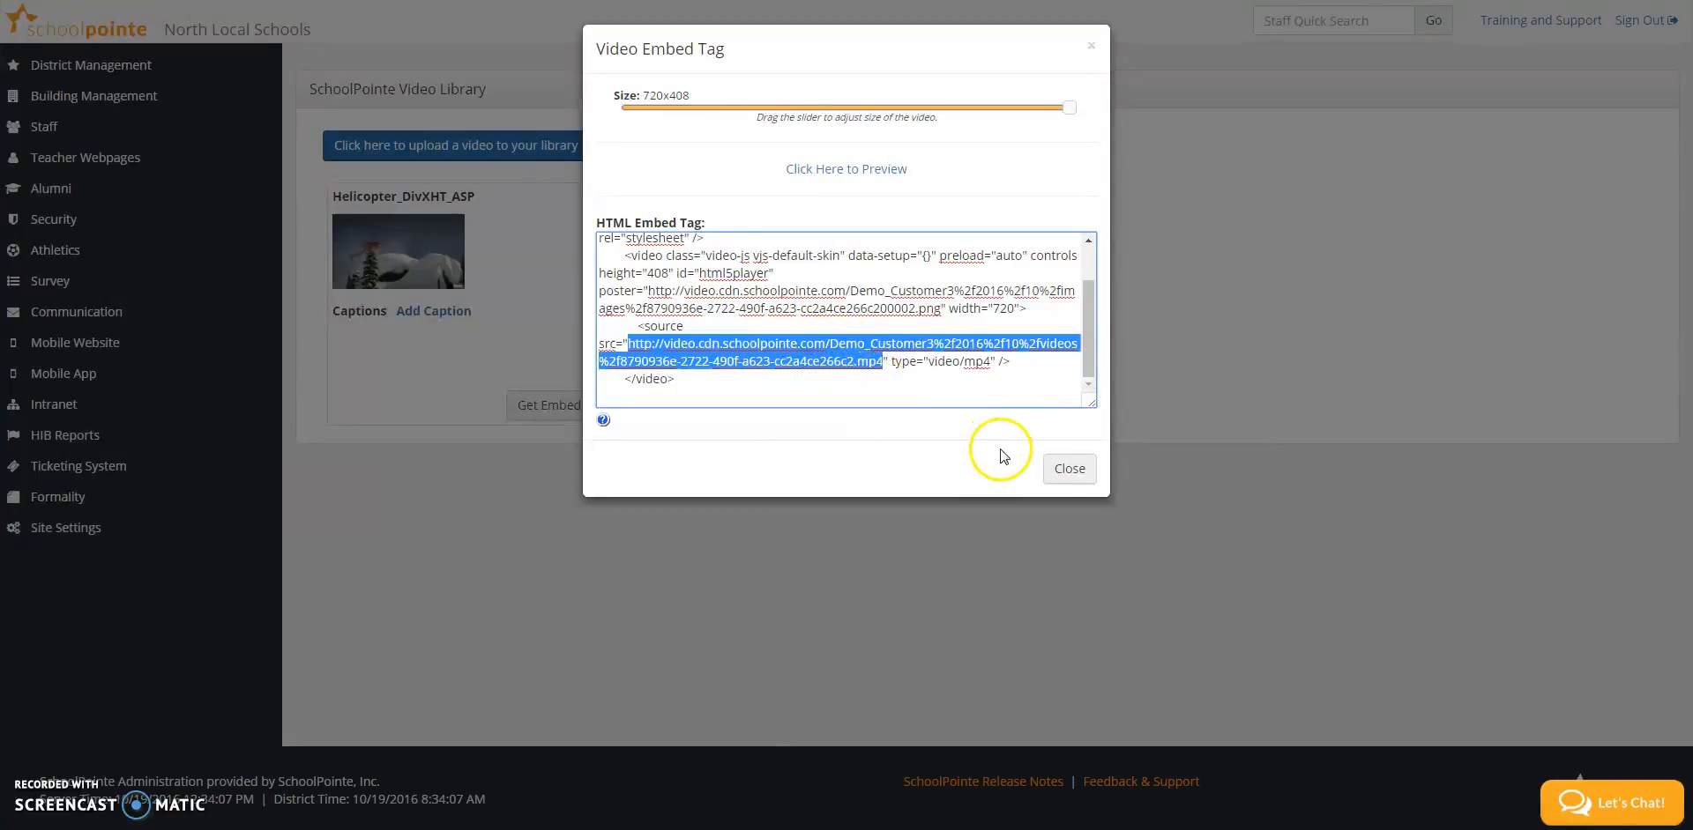
click(1065, 472)
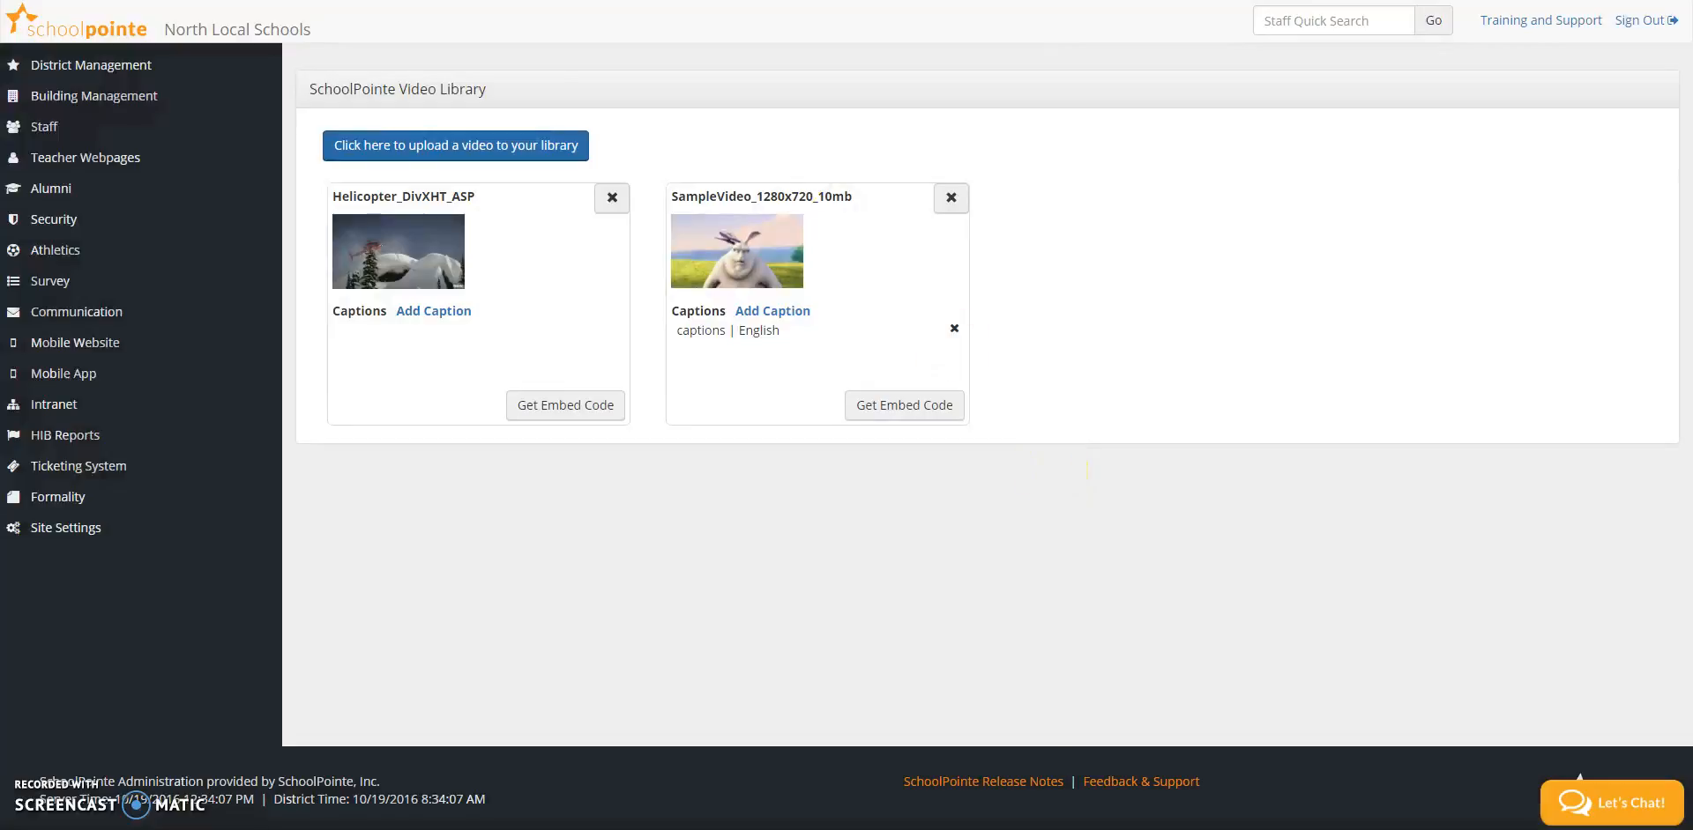
- Switch to the HTML5 Video Caption Maker, paste the copied MP4 URL as the video file and load it
key(ctrl+Tab)
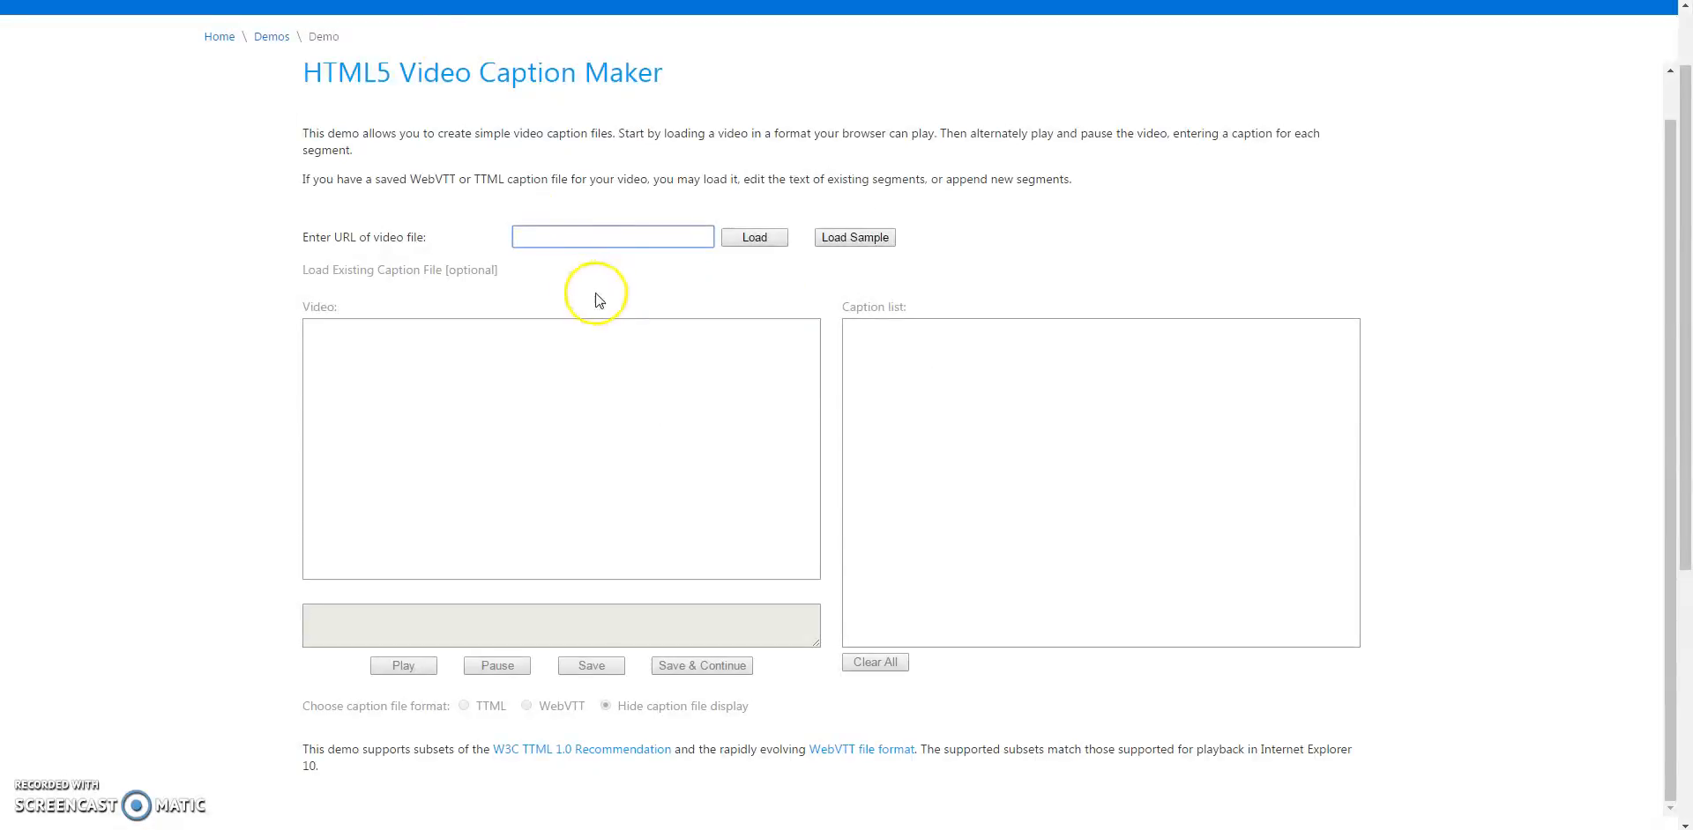
right_click(597, 240)
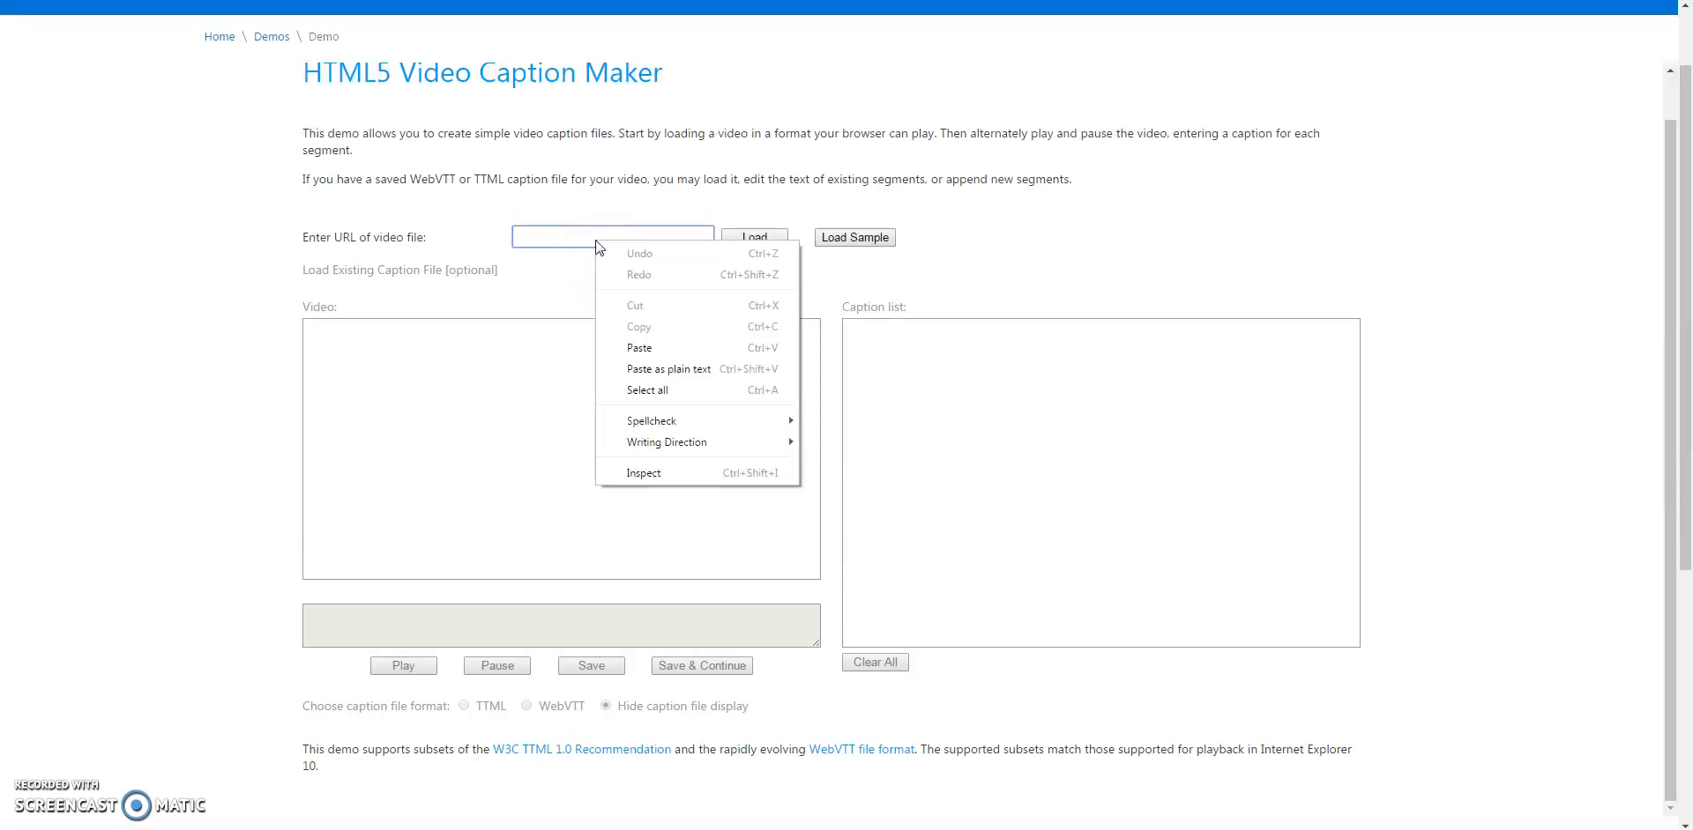
click(629, 349)
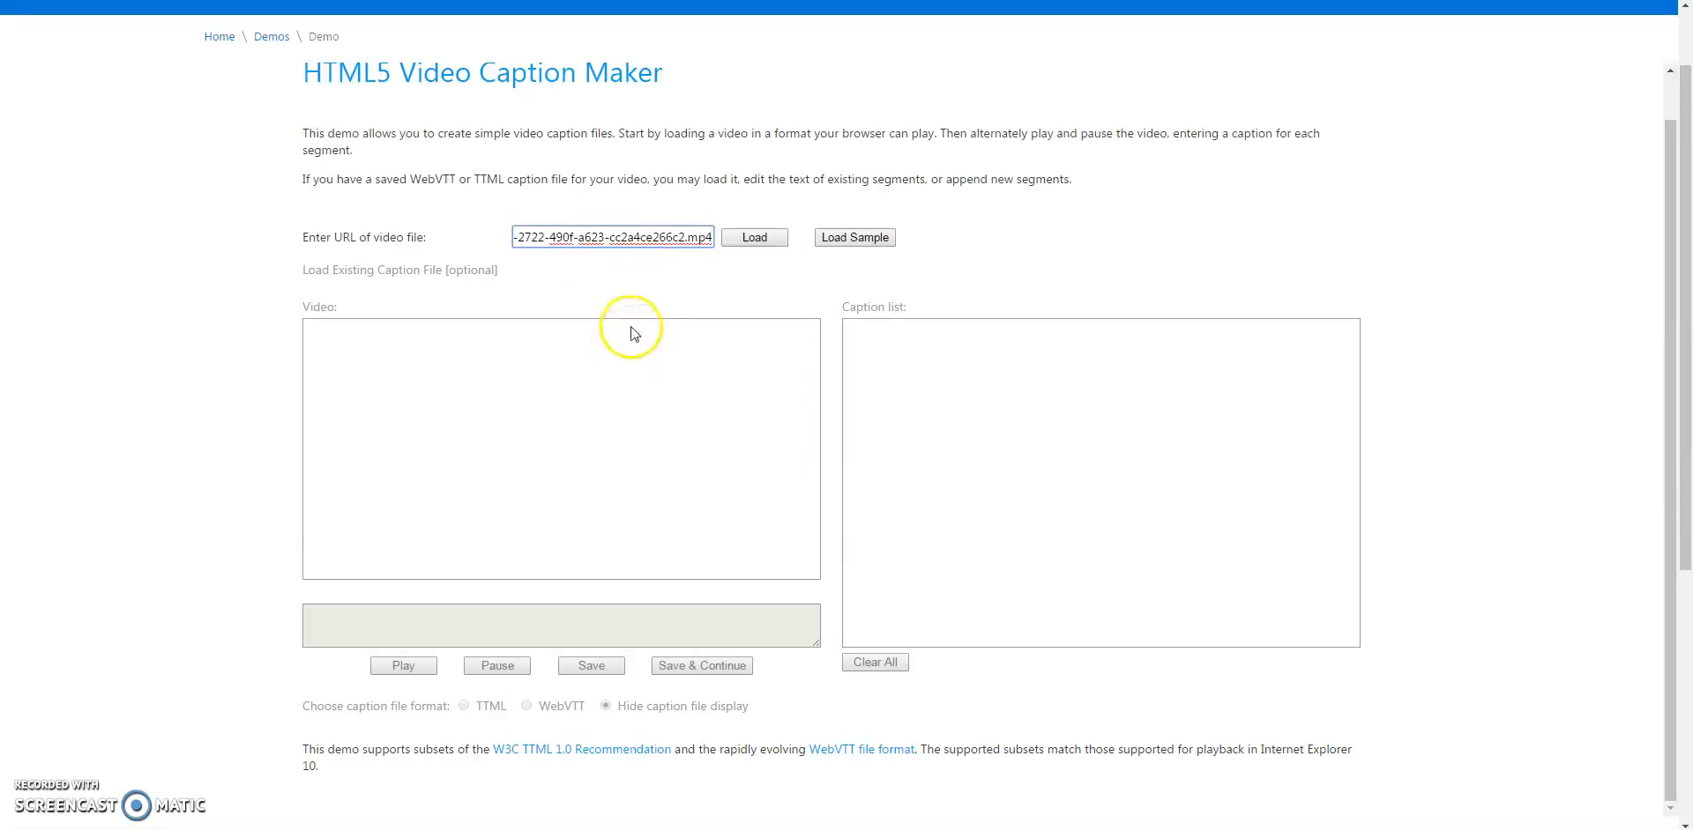
click(737, 238)
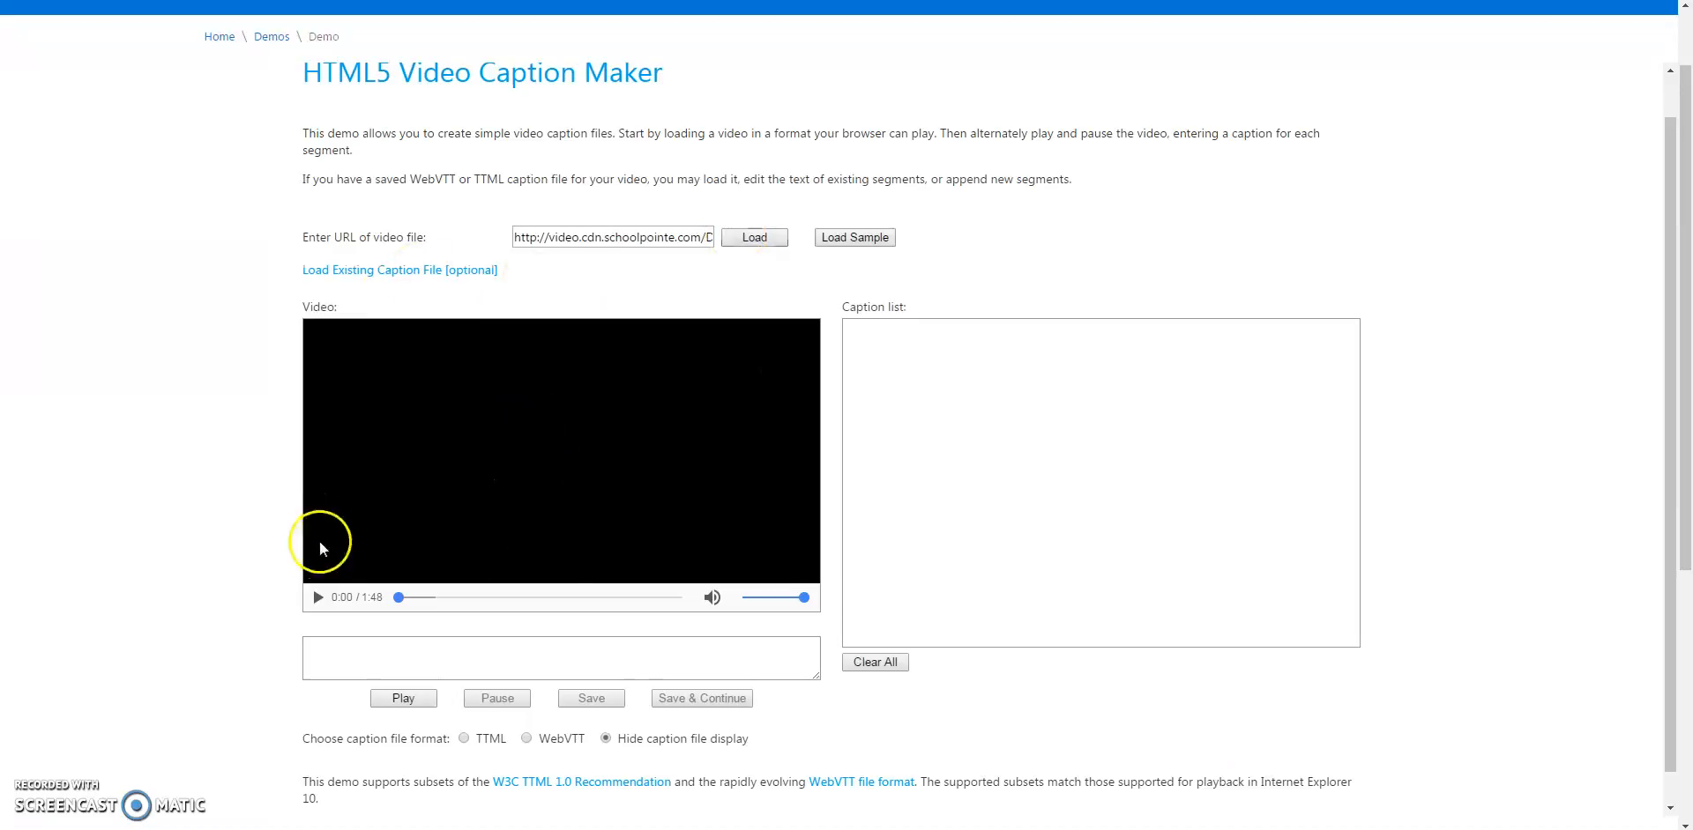
click(317, 597)
click(426, 599)
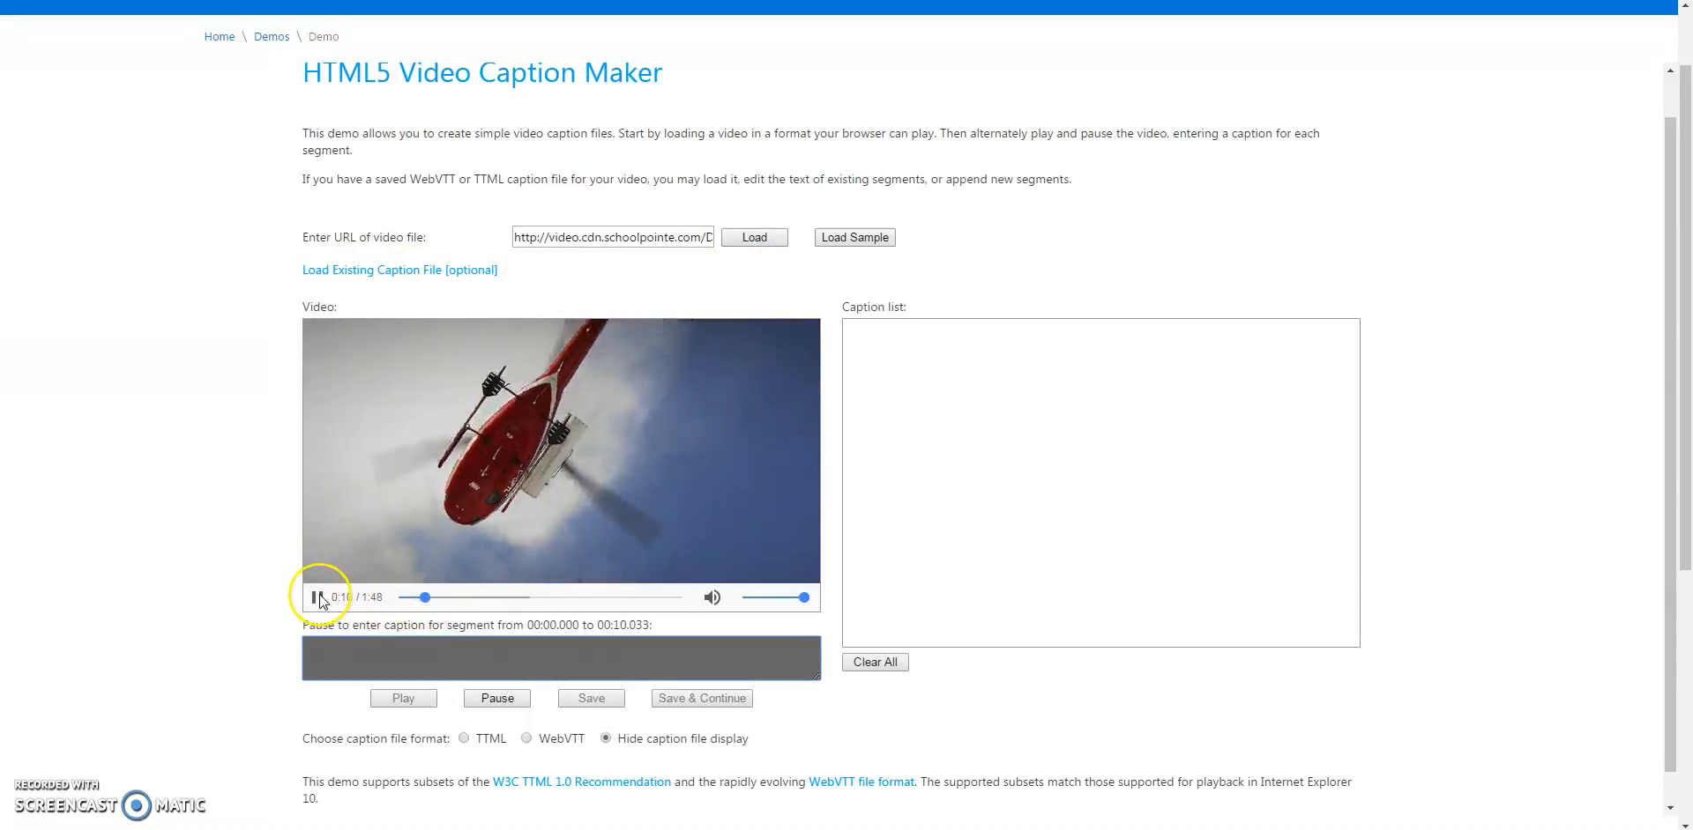
click(317, 597)
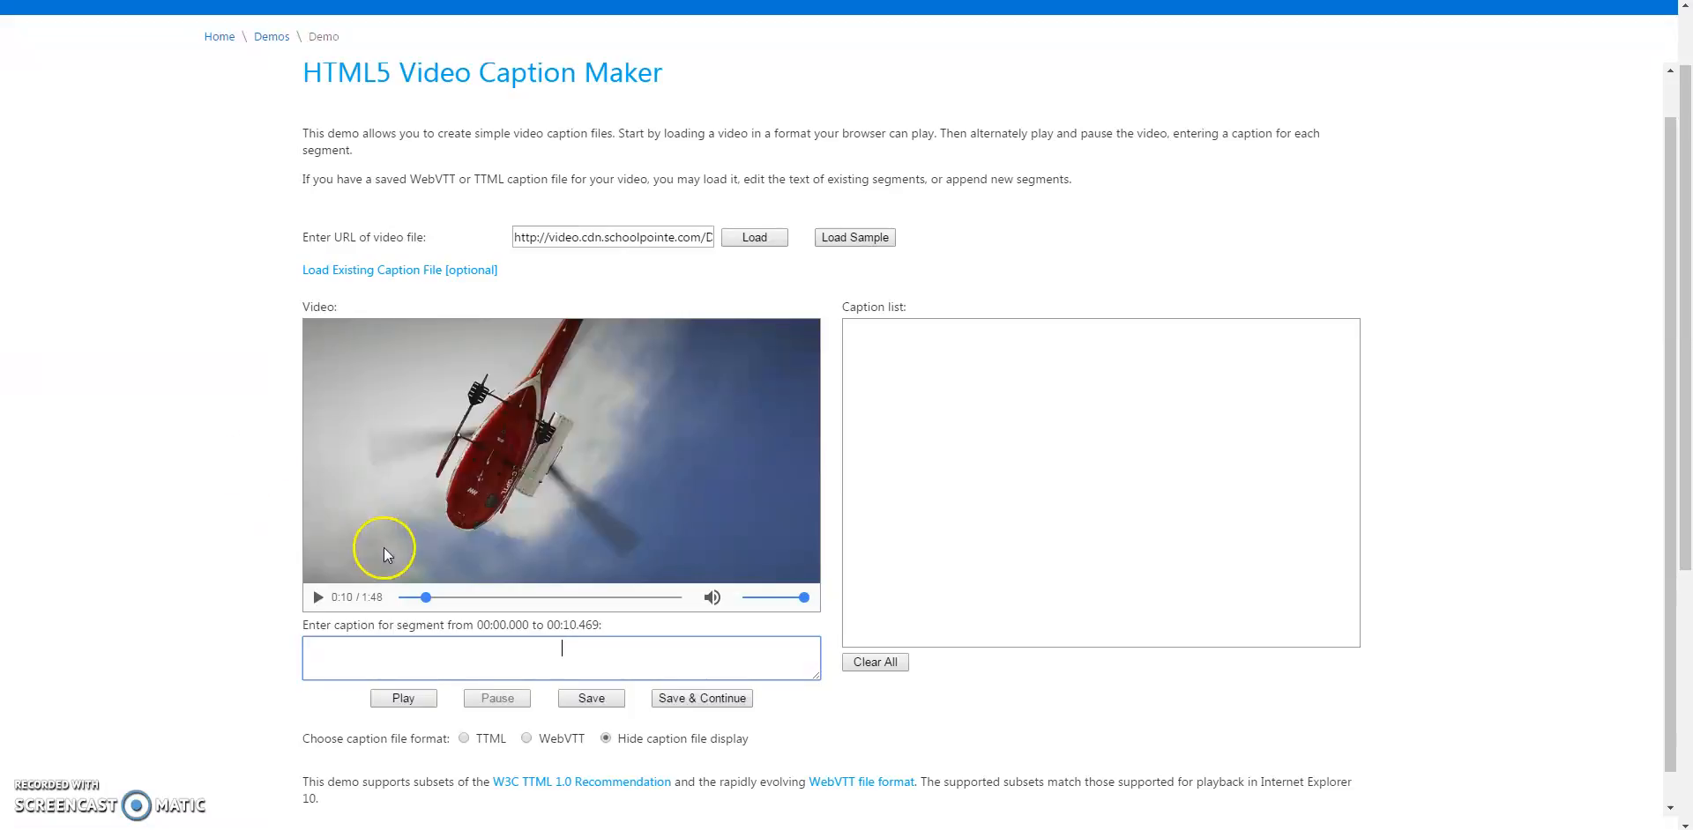
click(424, 599)
drag(424, 599, 398, 598)
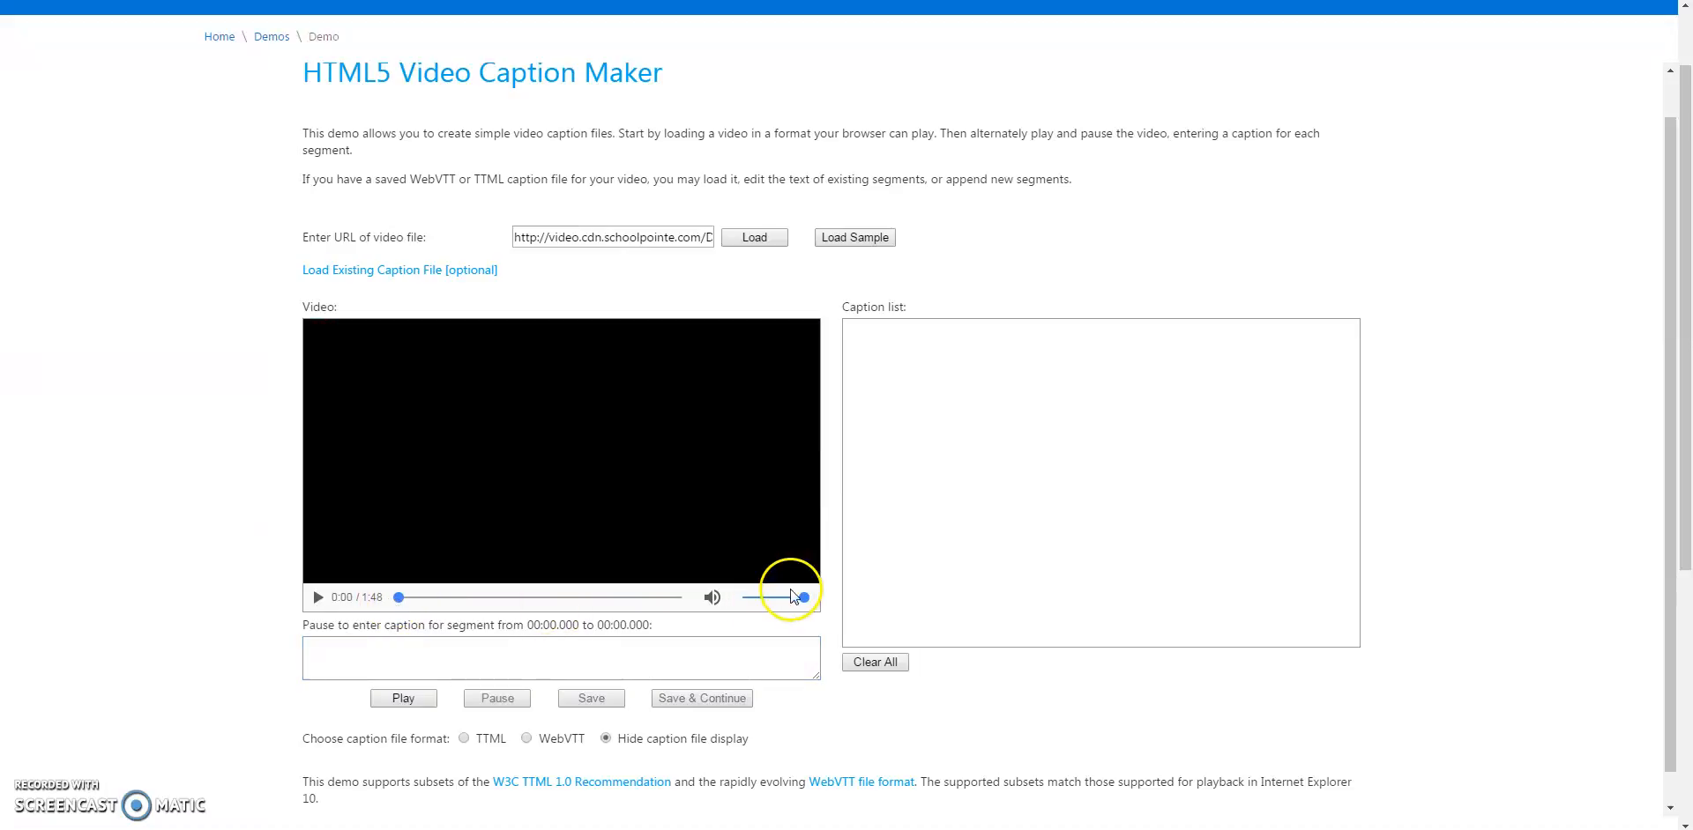
- Mute the video, play it from the start to about 13 seconds, and save the caption "Start typing your caption" for that segment
drag(802, 599, 735, 600)
click(317, 598)
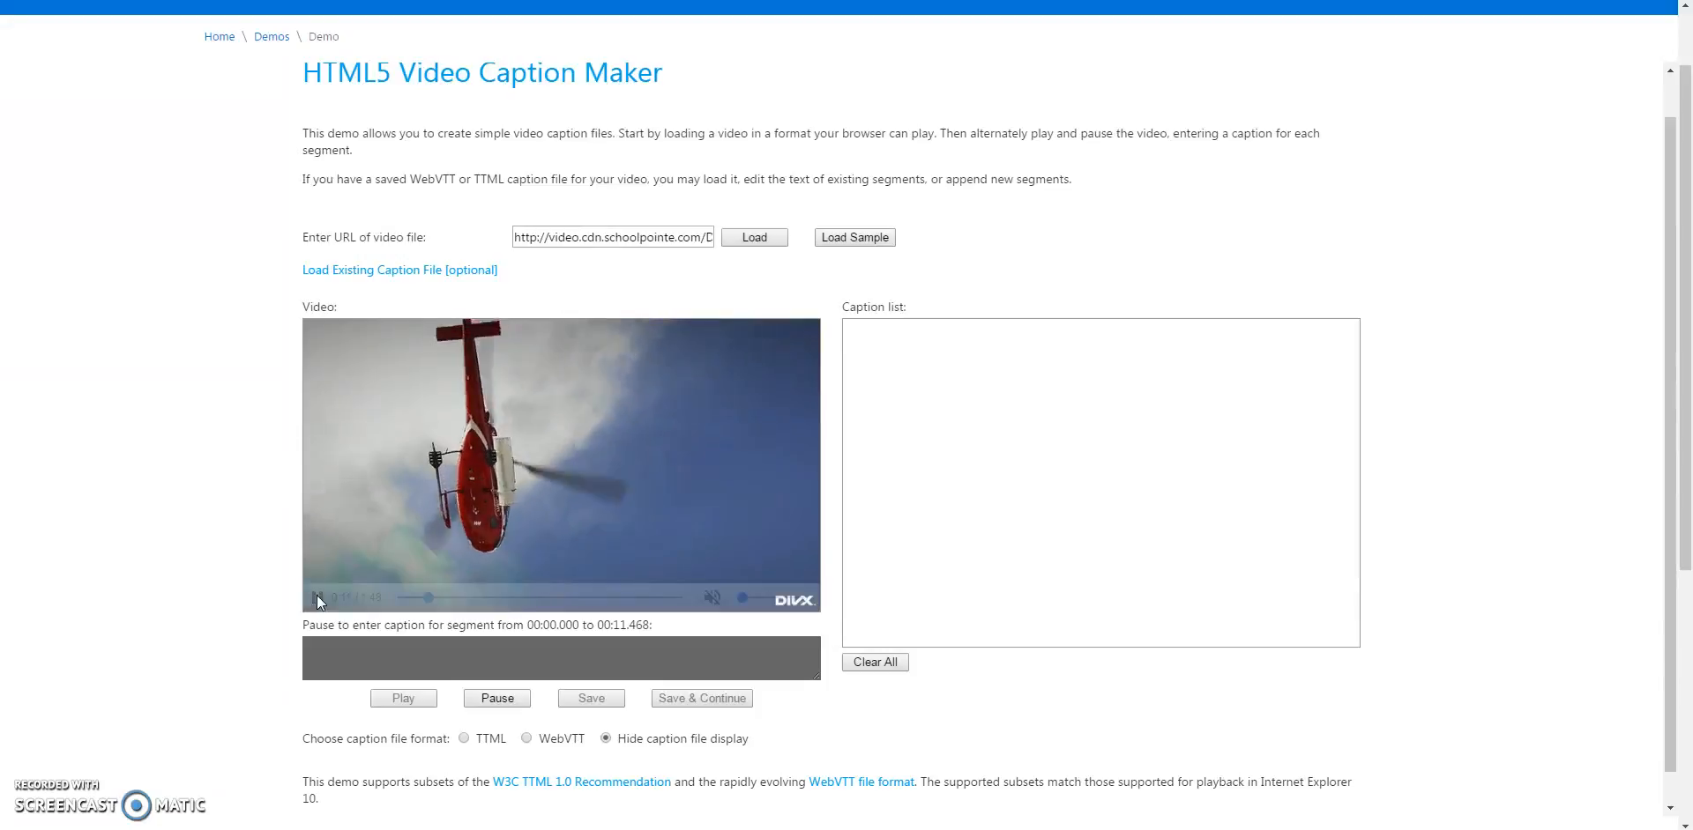
click(317, 597)
click(389, 650)
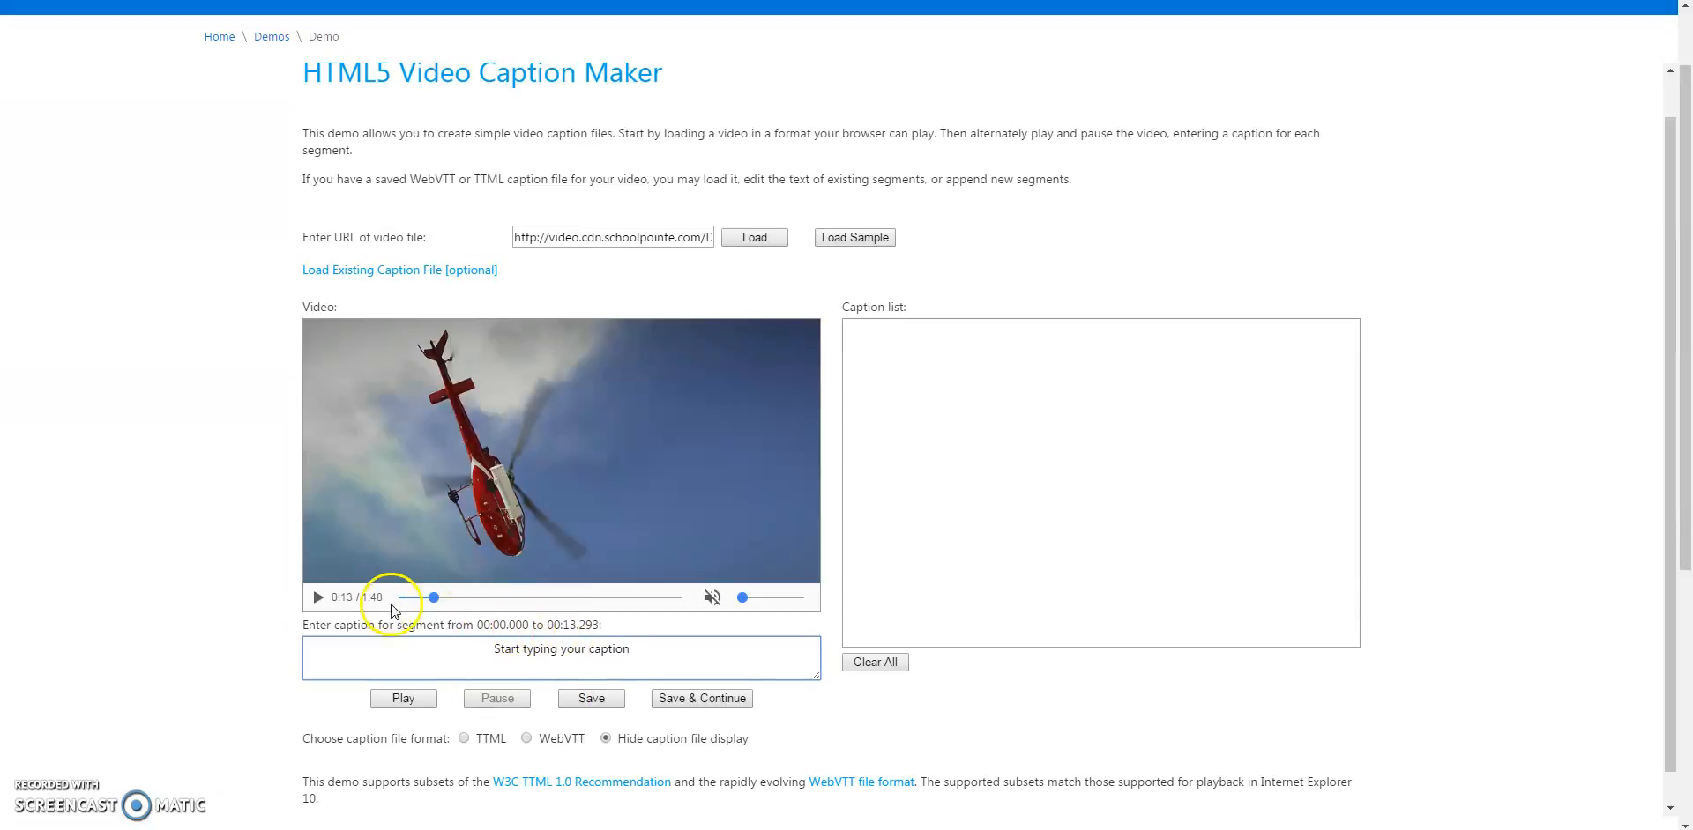
click(591, 699)
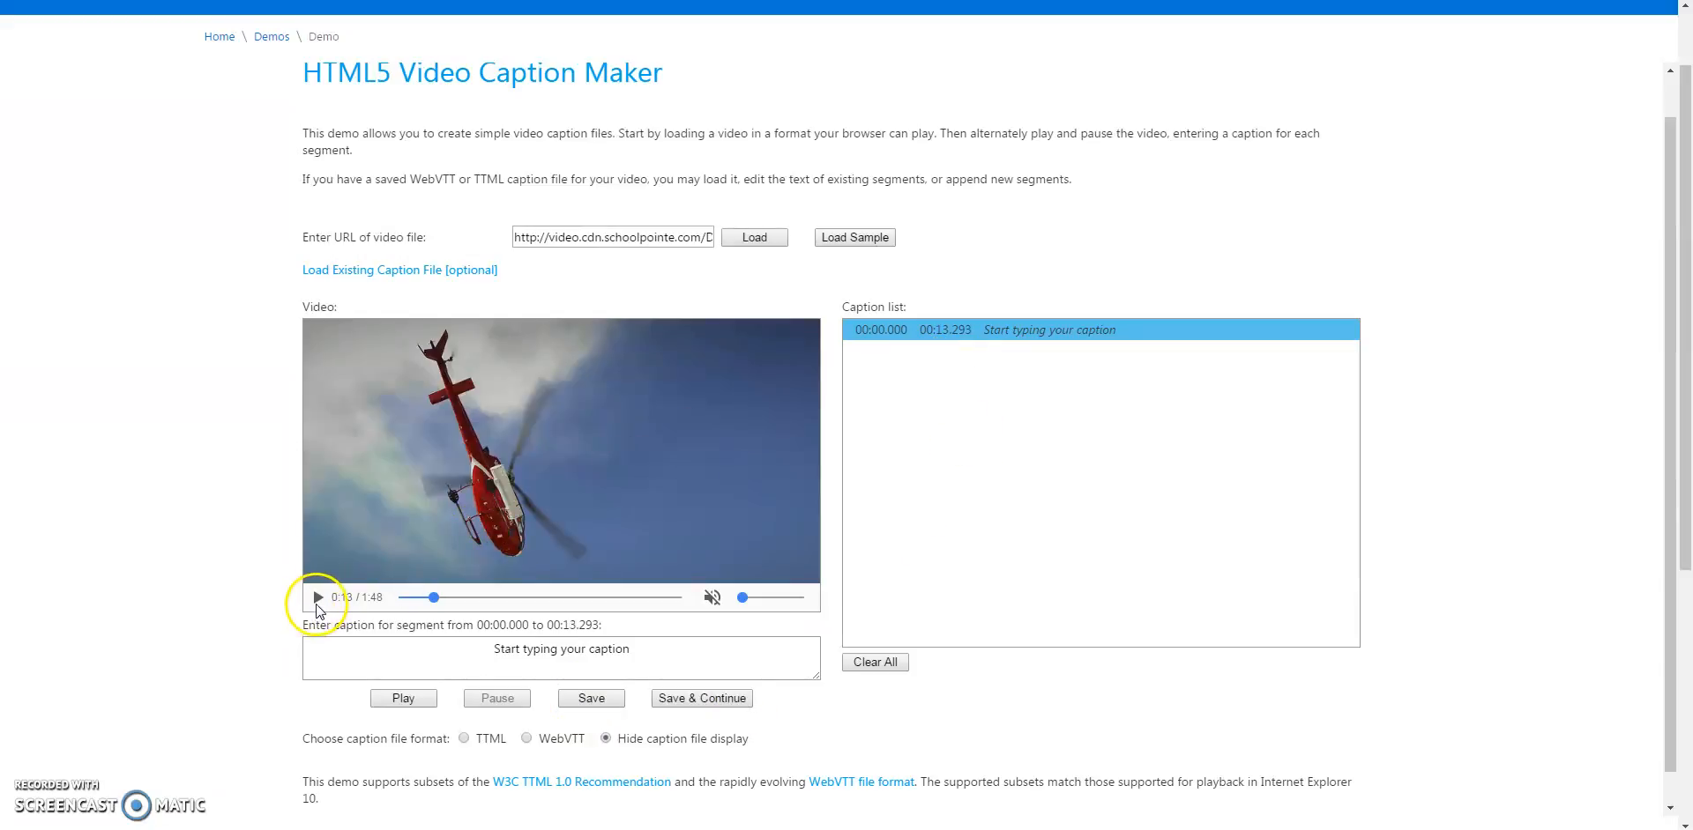
- Play the video on to about 15 seconds and save the caption "This is another caption" for that segment
click(317, 602)
click(318, 599)
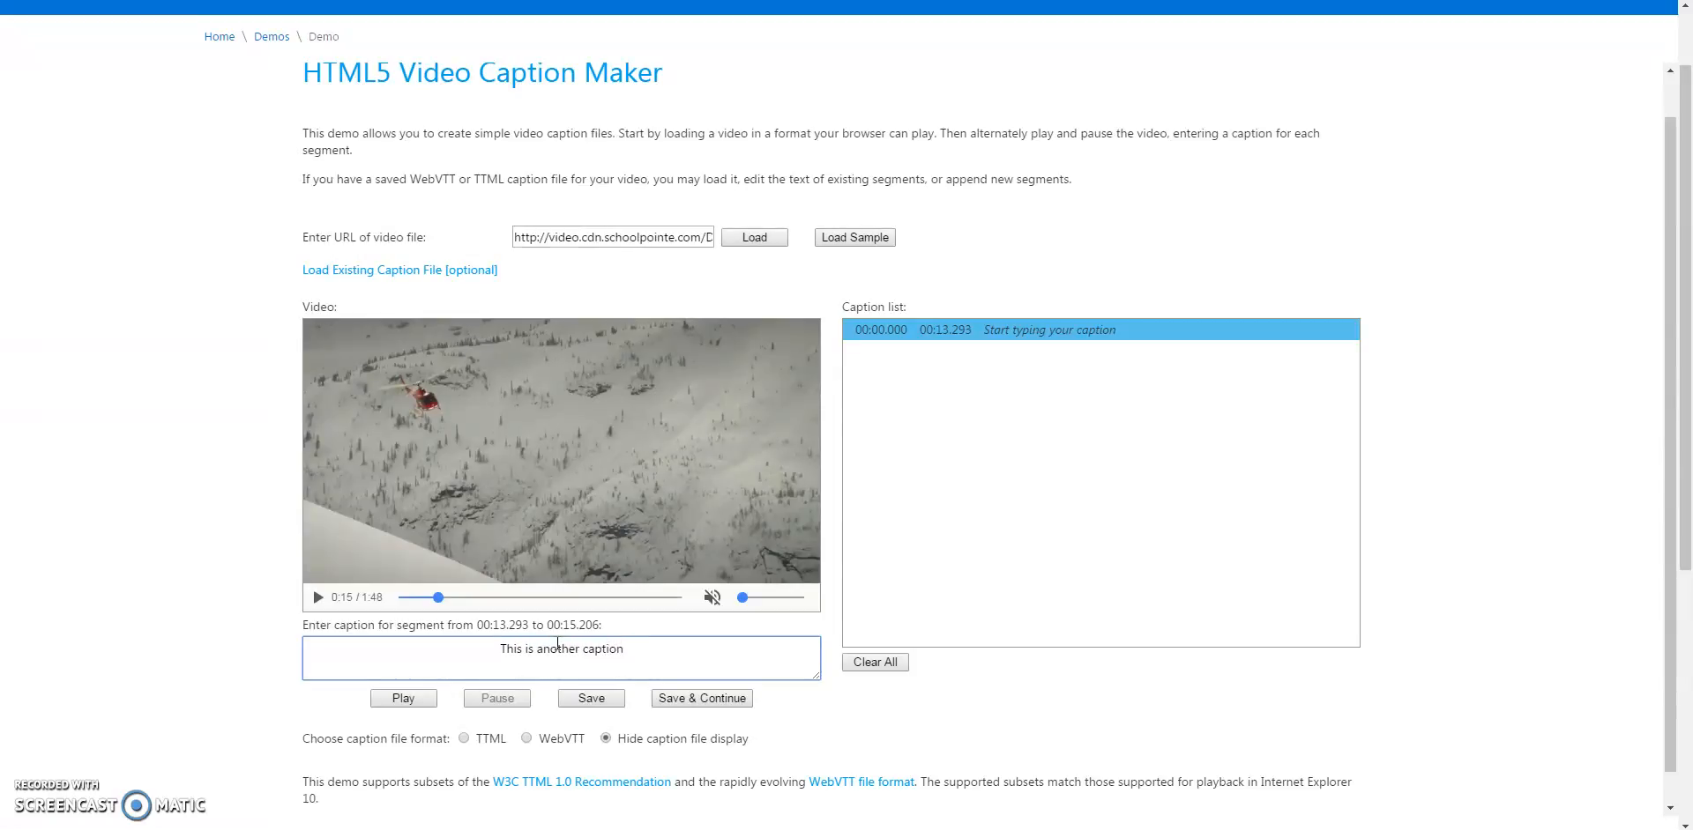
scroll(557, 647, down, 1)
click(574, 674)
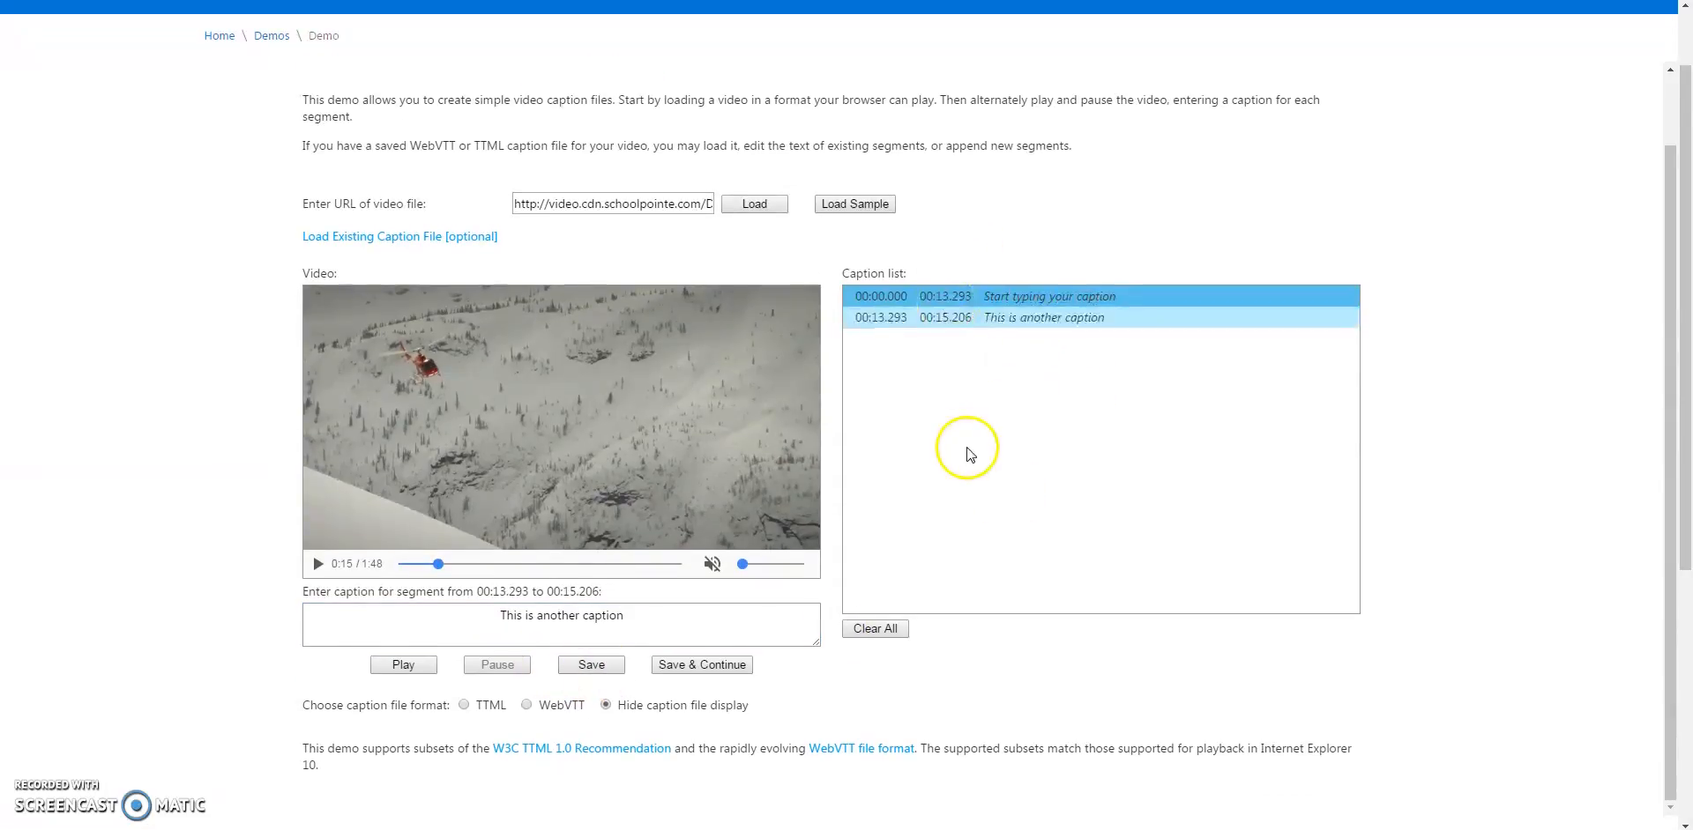
- Choose WebVTT as the caption file format and review the generated caption file contents
scroll(967, 453, down, 1)
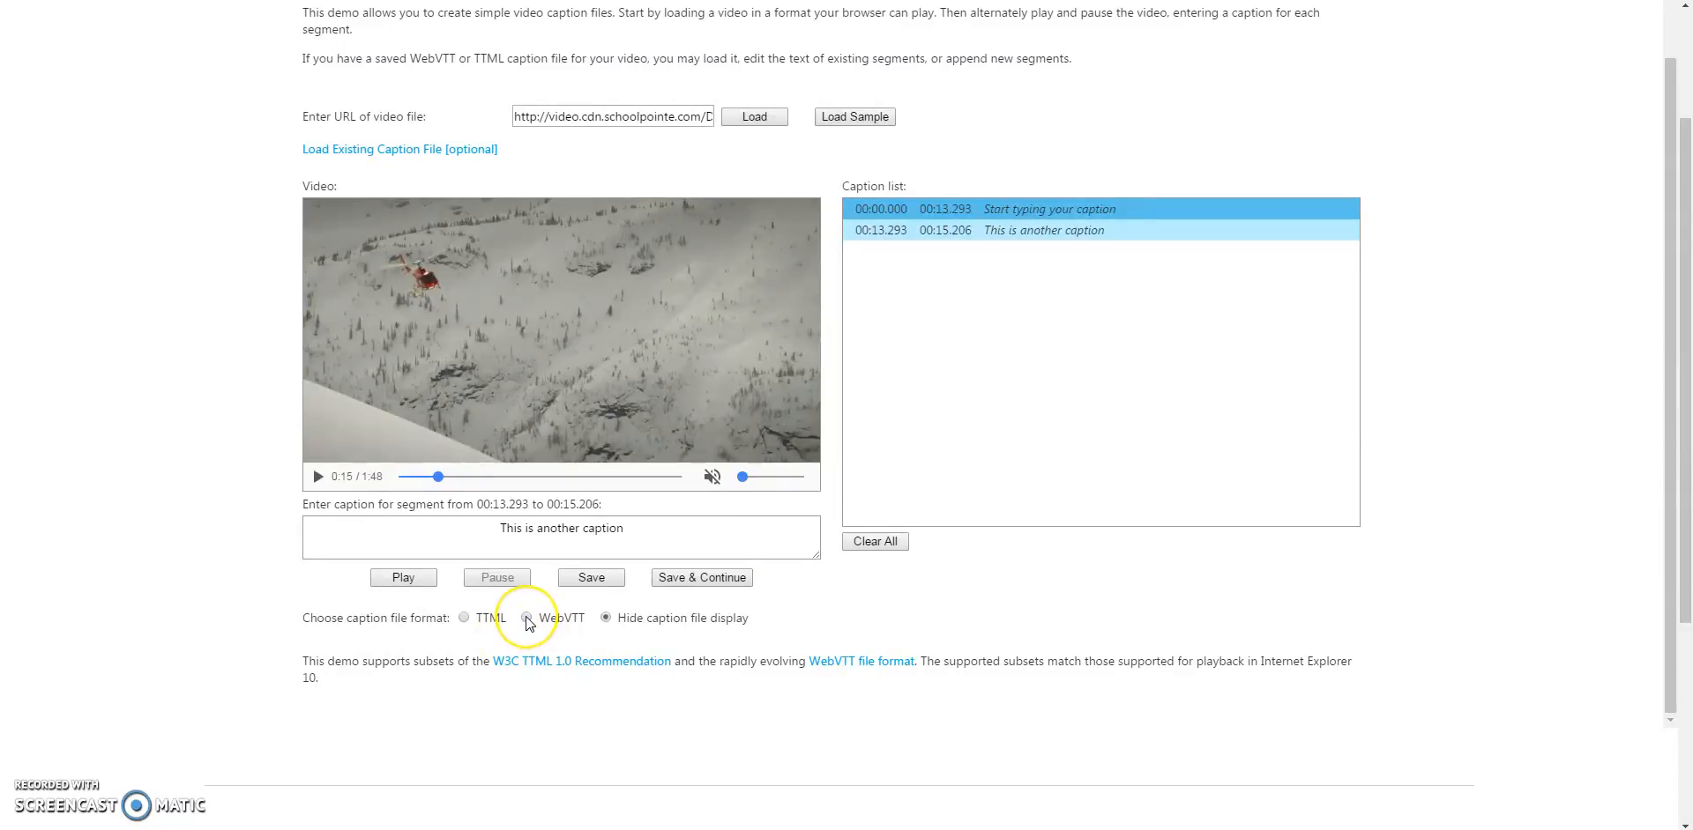
click(526, 618)
scroll(529, 624, down, 1)
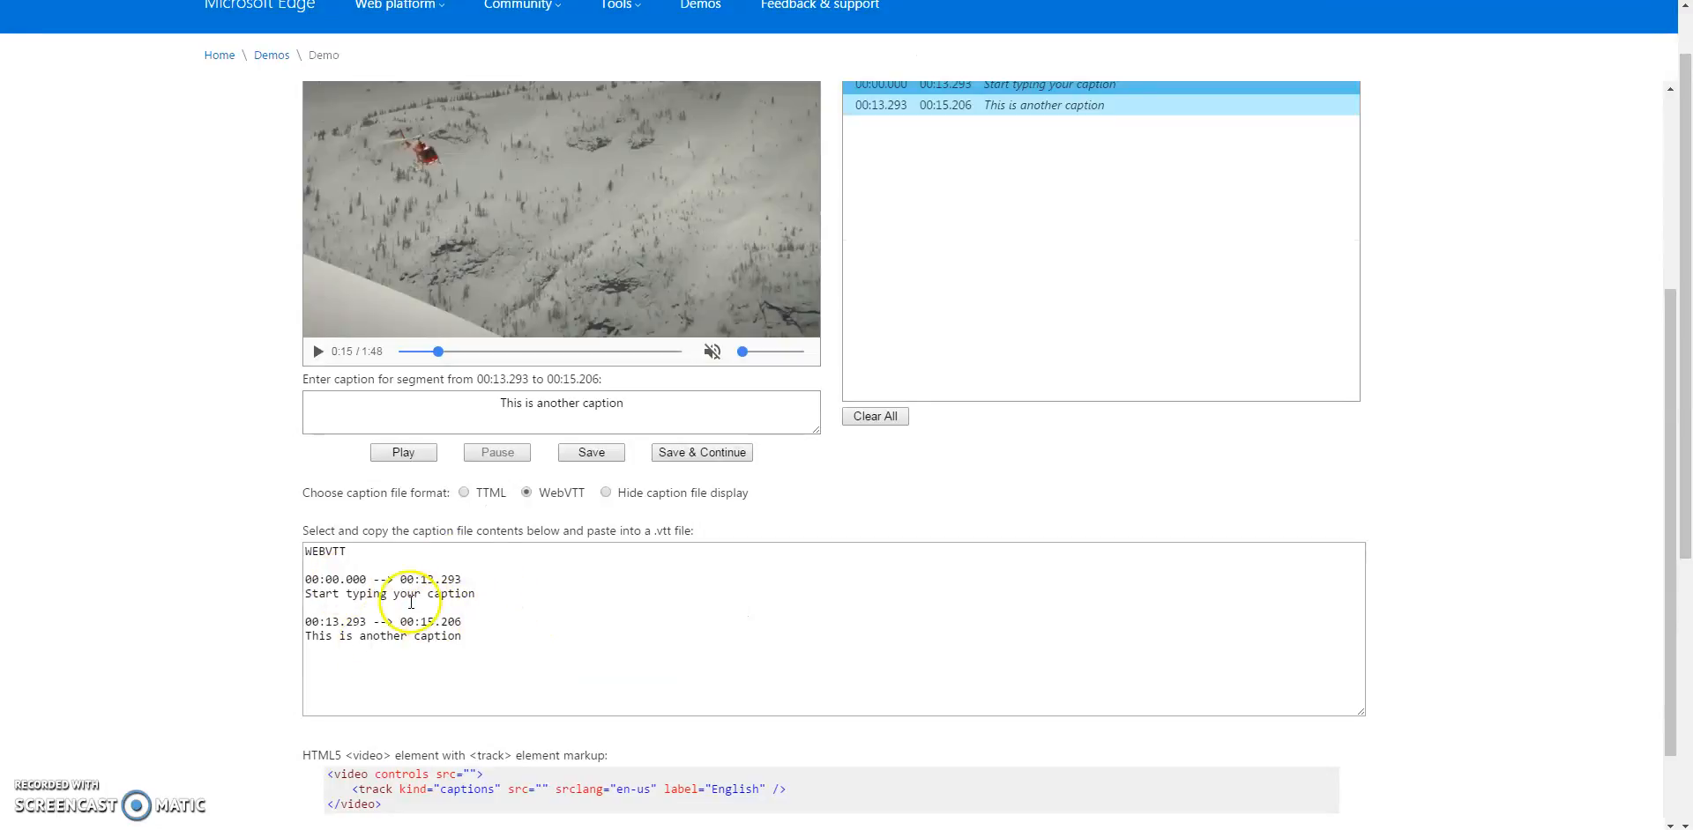
scroll(410, 592, down, 1)
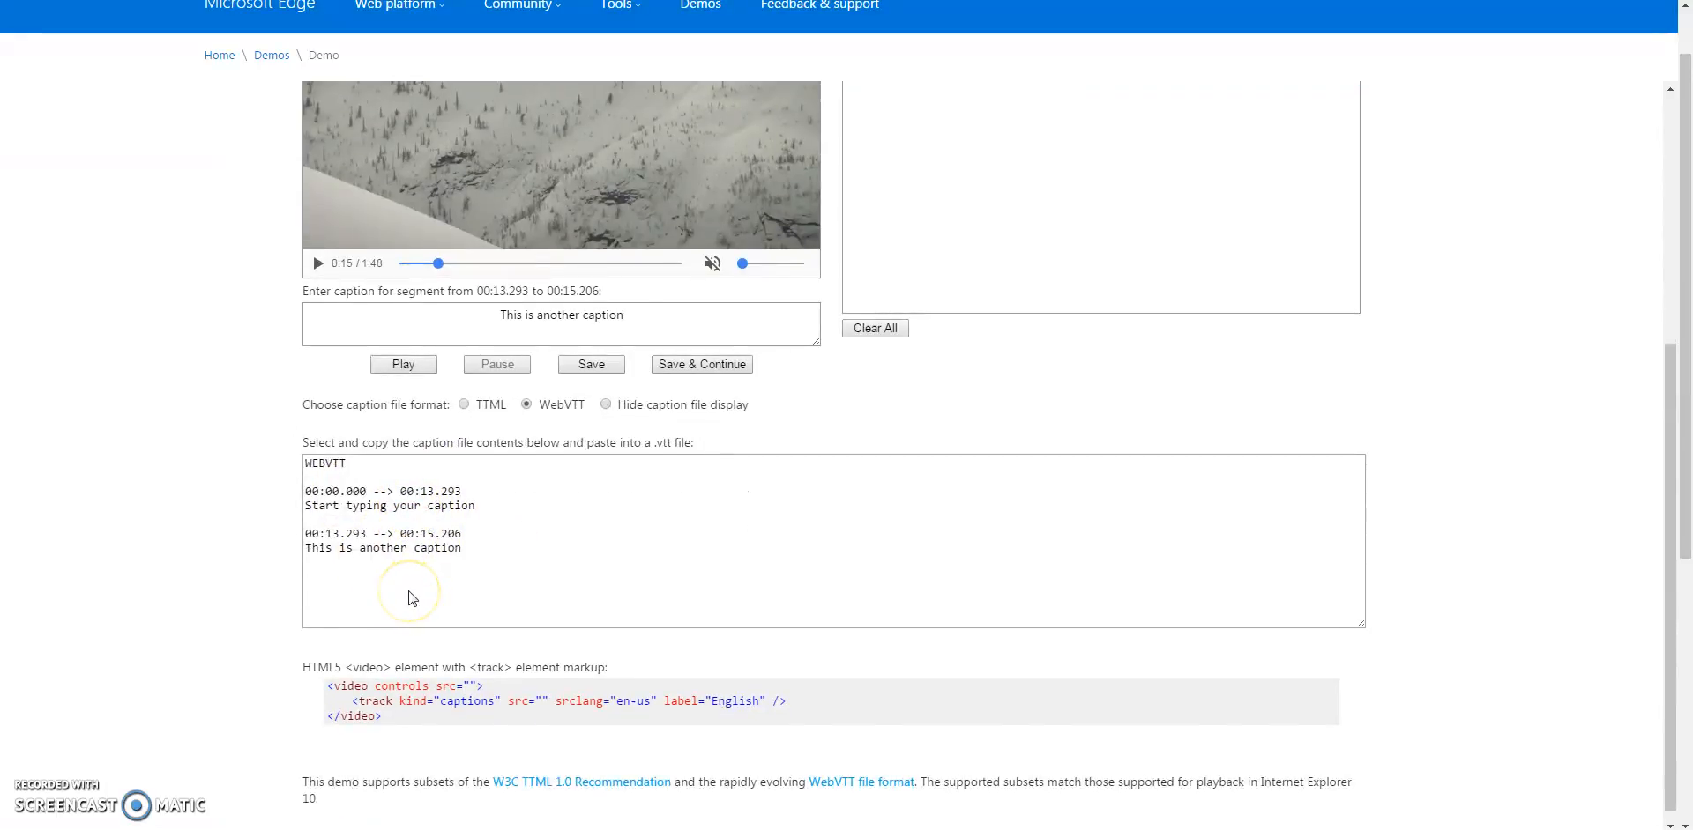
scroll(410, 599, up, 2)
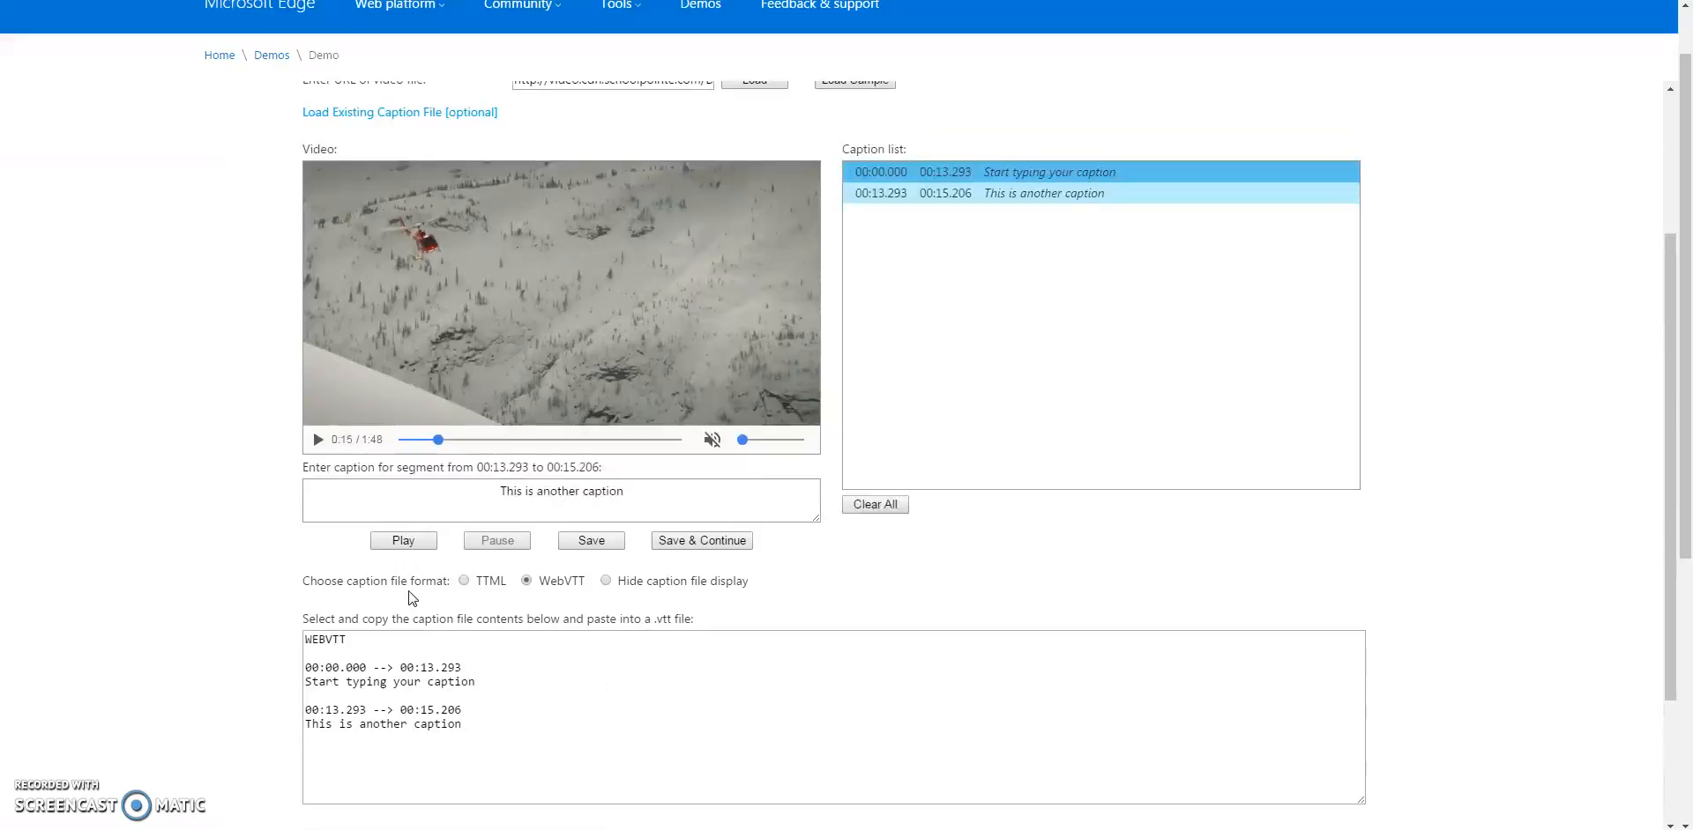
scroll(412, 598, down, 1)
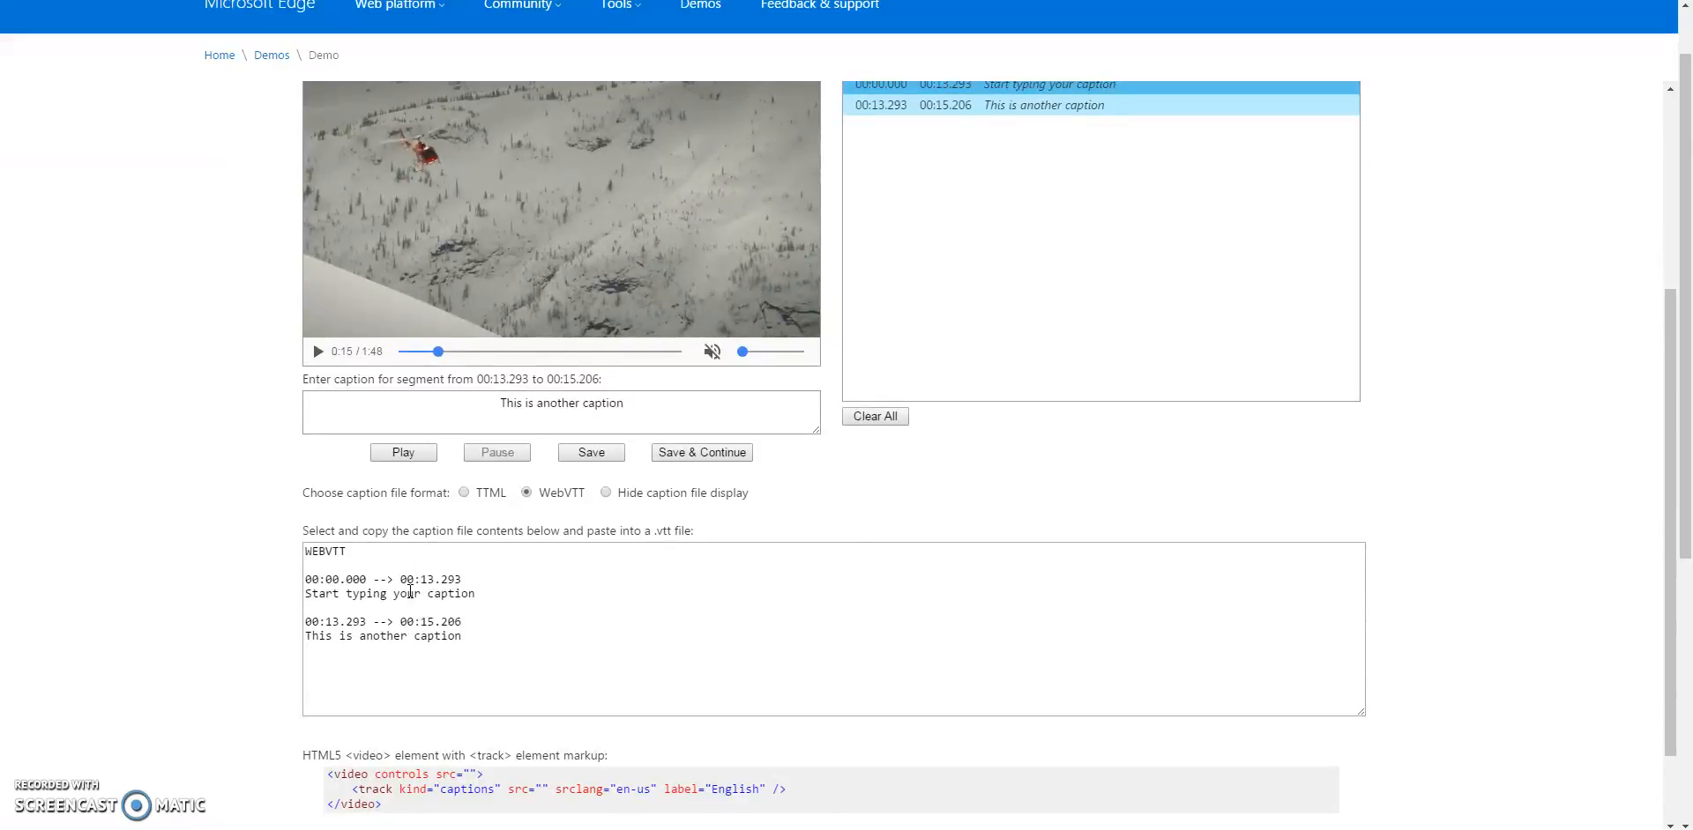
- Jump back into the first caption segment and play the video to about 8 seconds to check the caption
click(412, 352)
click(315, 353)
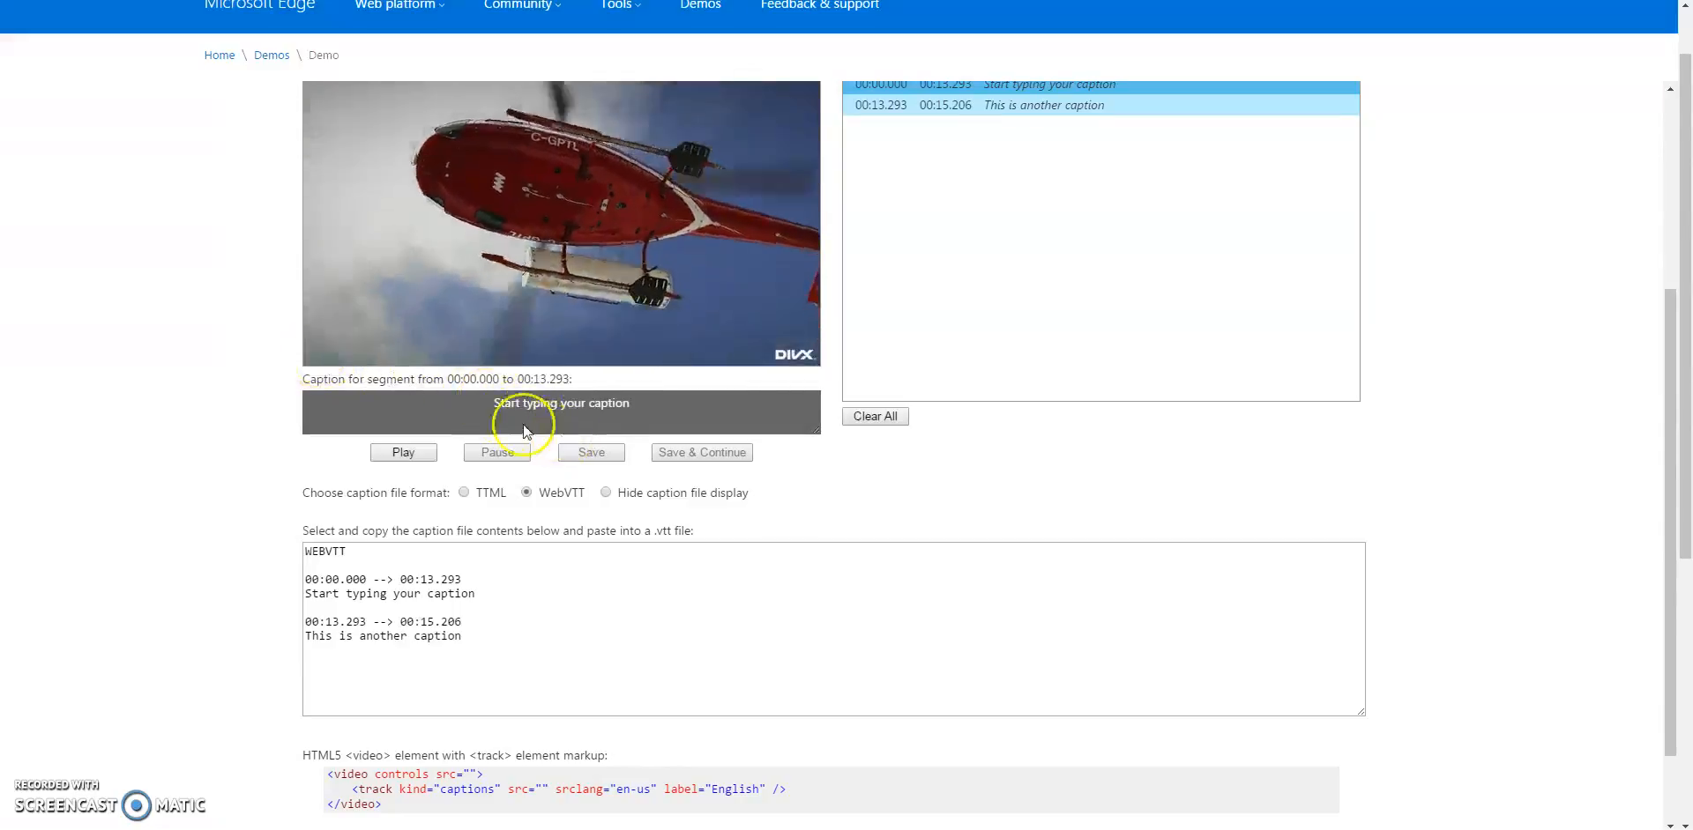
click(317, 351)
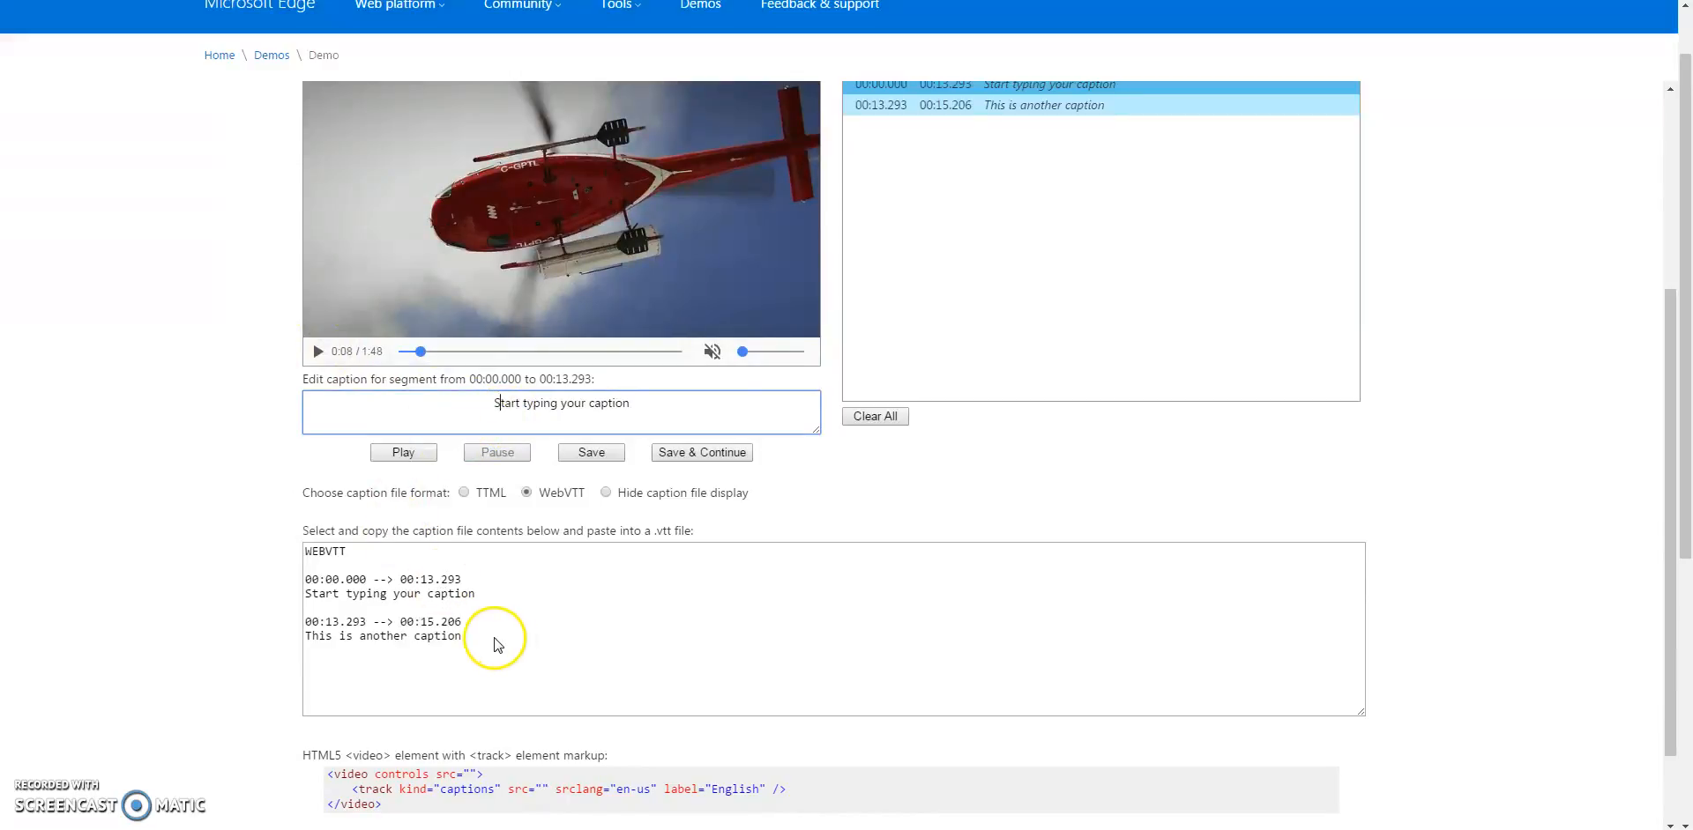
- Copy the entire WebVTT caption file contents
click(499, 661)
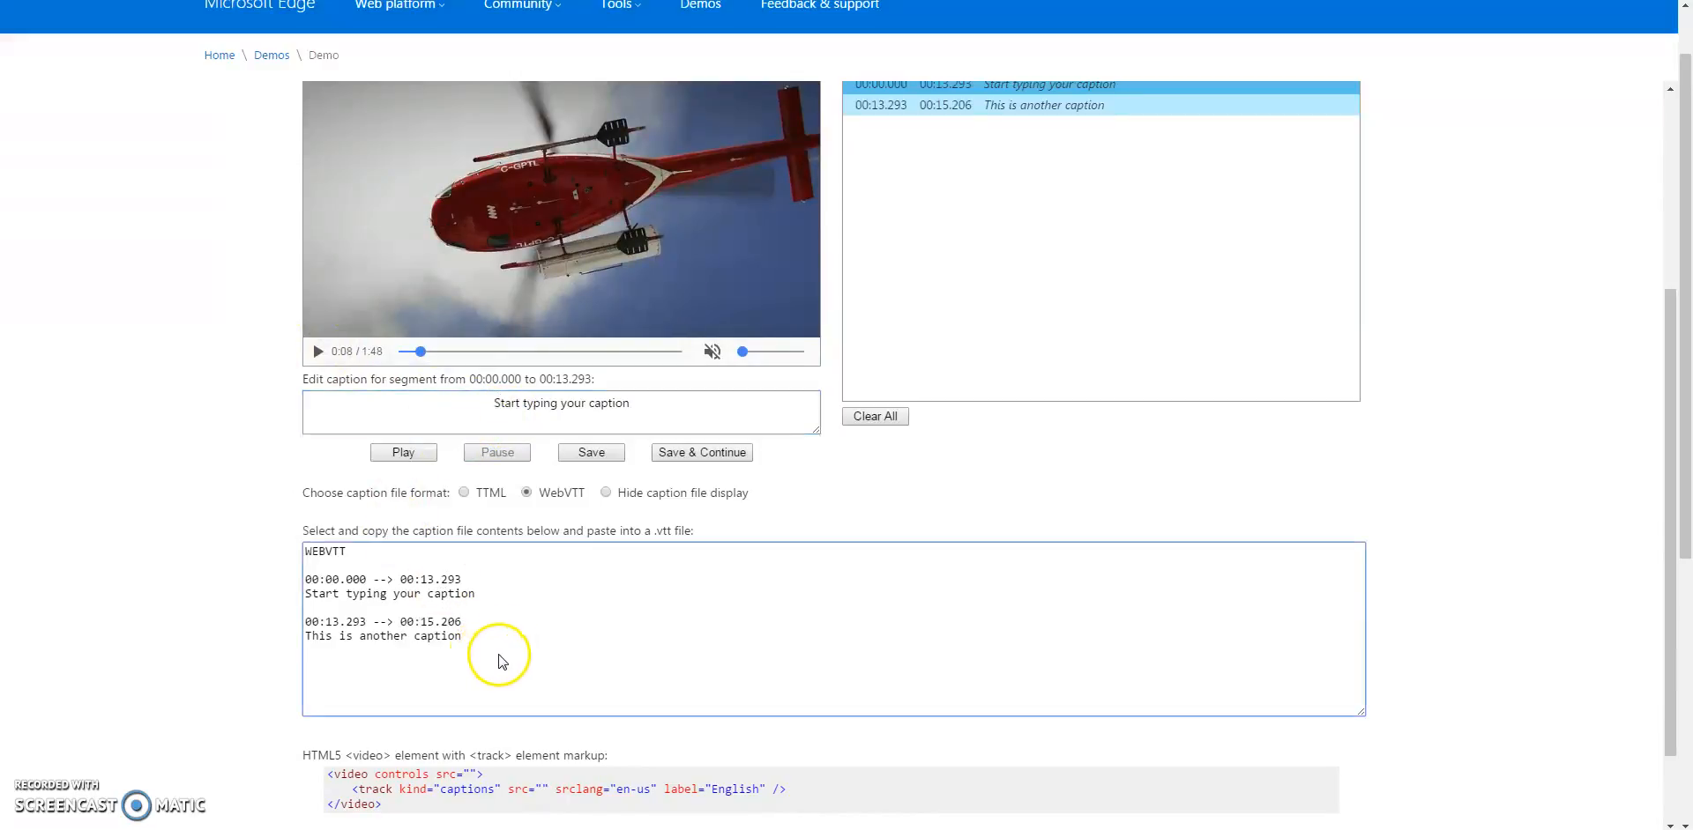
drag(500, 661, 283, 532)
right_click(396, 598)
click(414, 595)
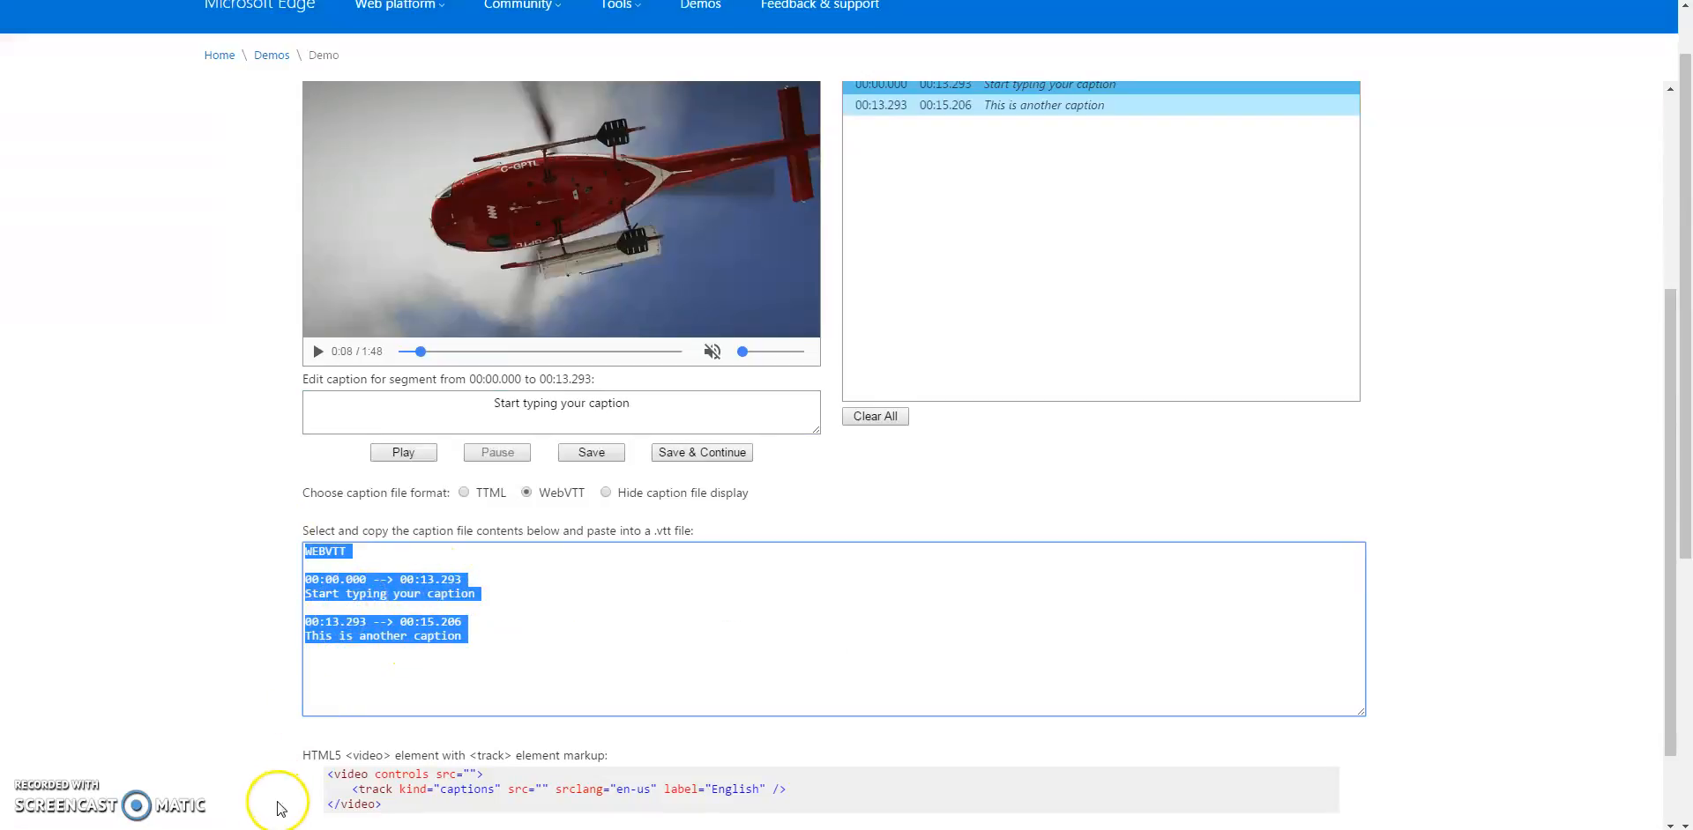
- Switch to the Downloads folder in Windows Explorer and create a text document named Helicopter Captions
click(297, 829)
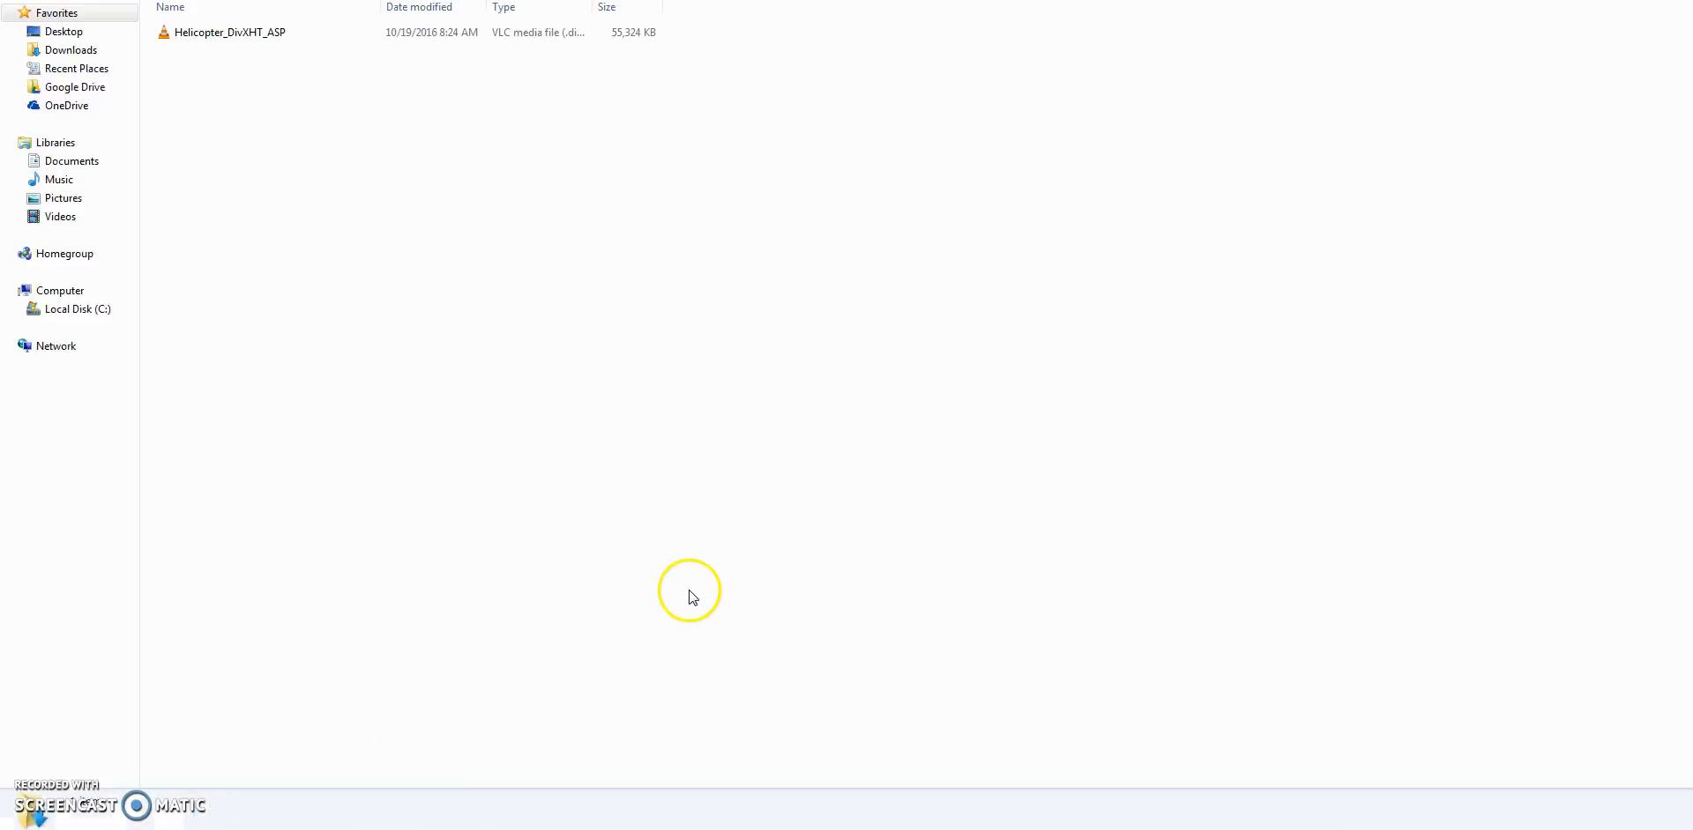
right_click(546, 405)
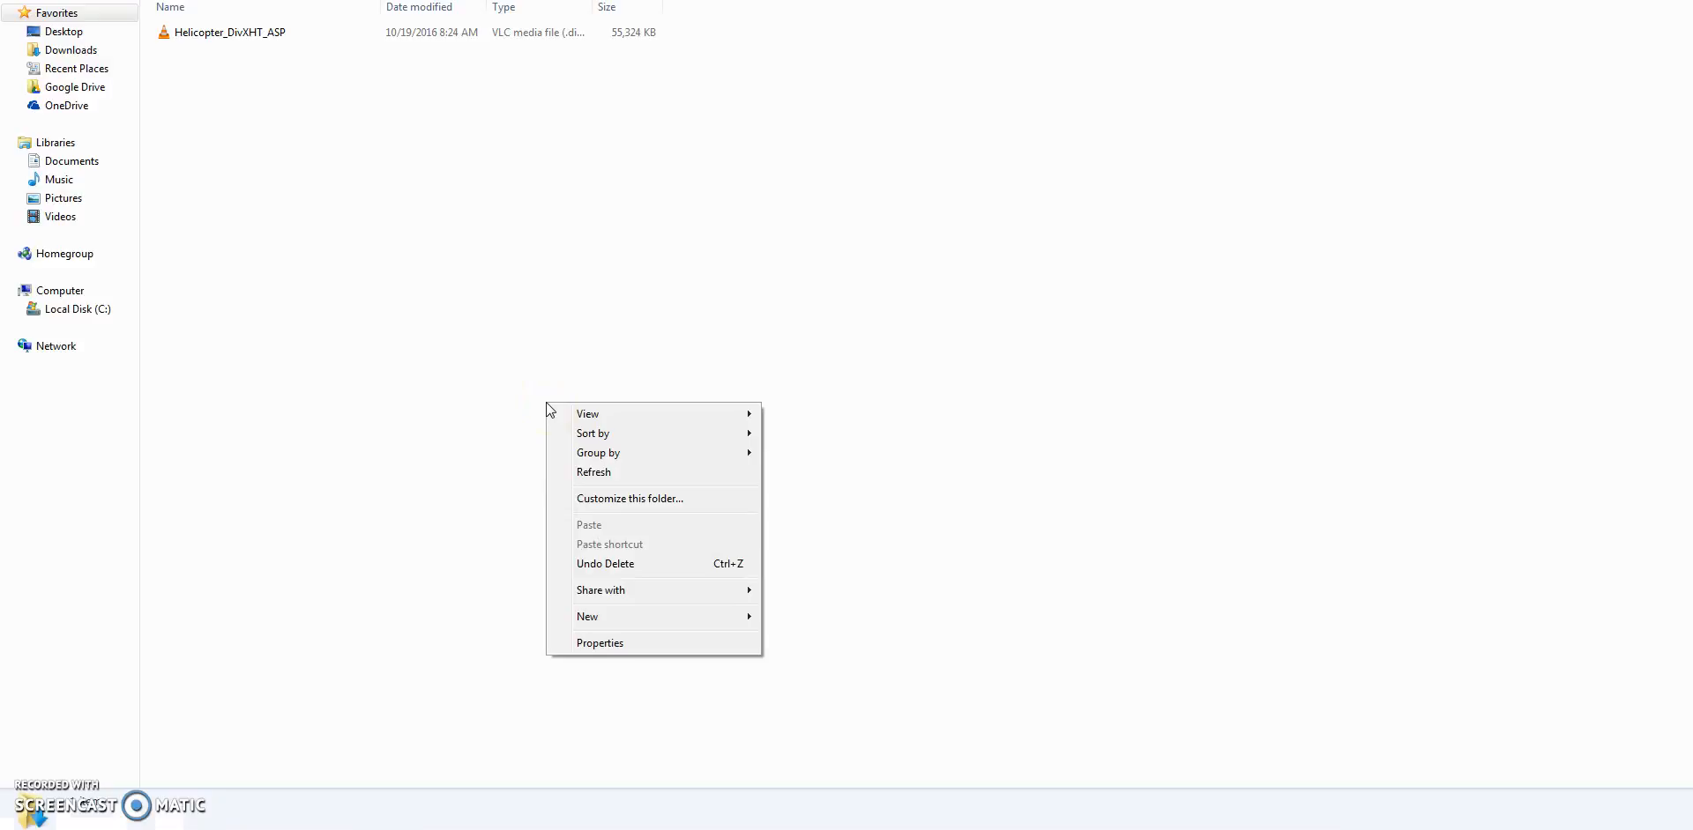
mouse_move(641, 623)
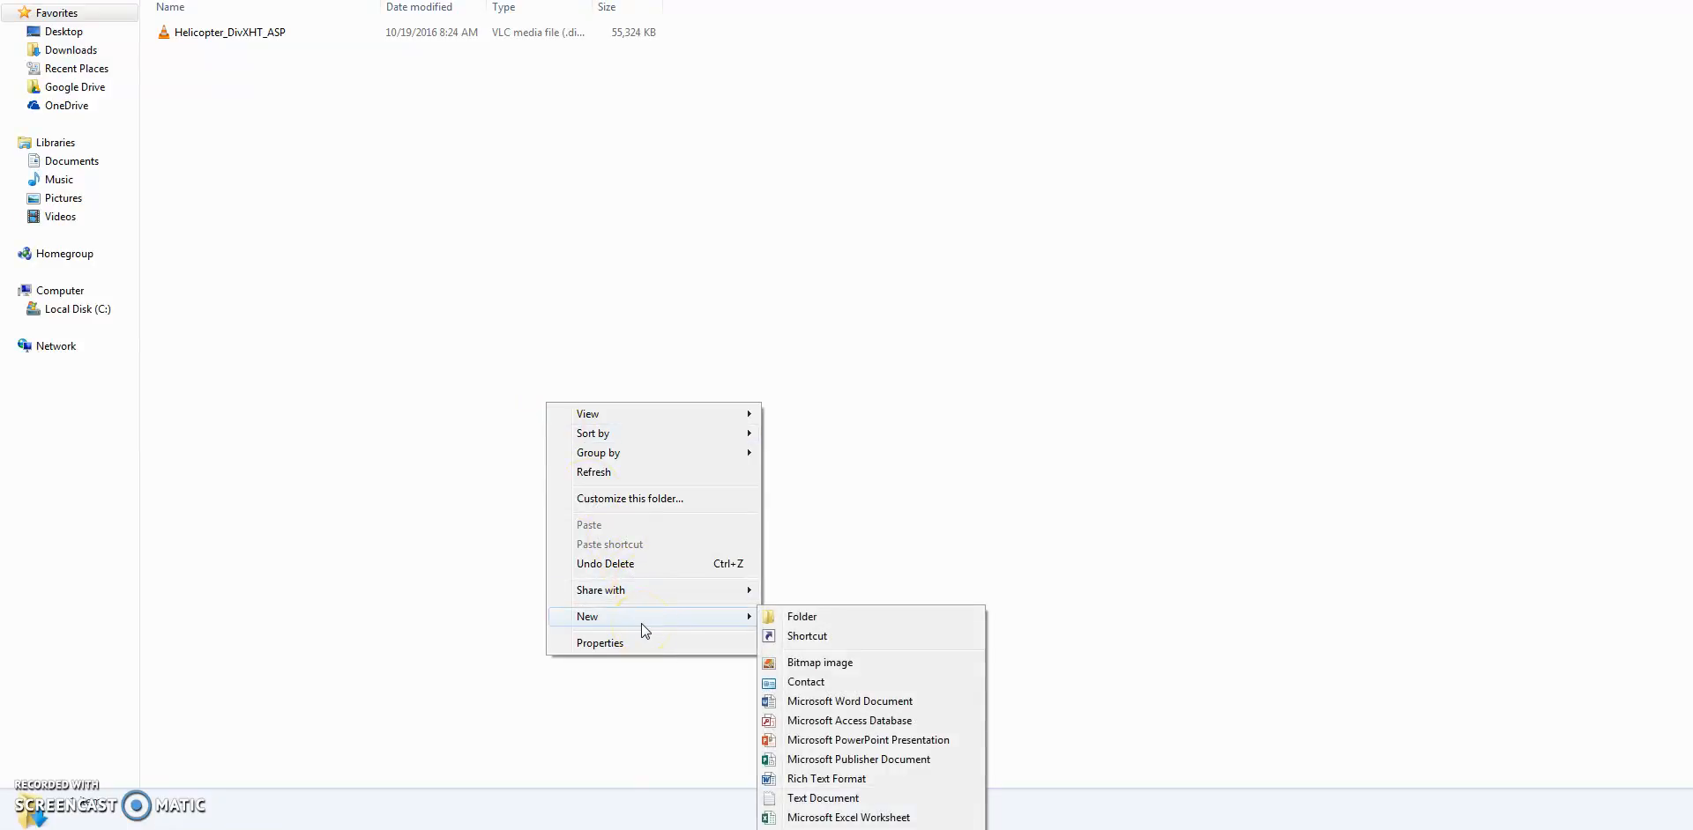
click(822, 798)
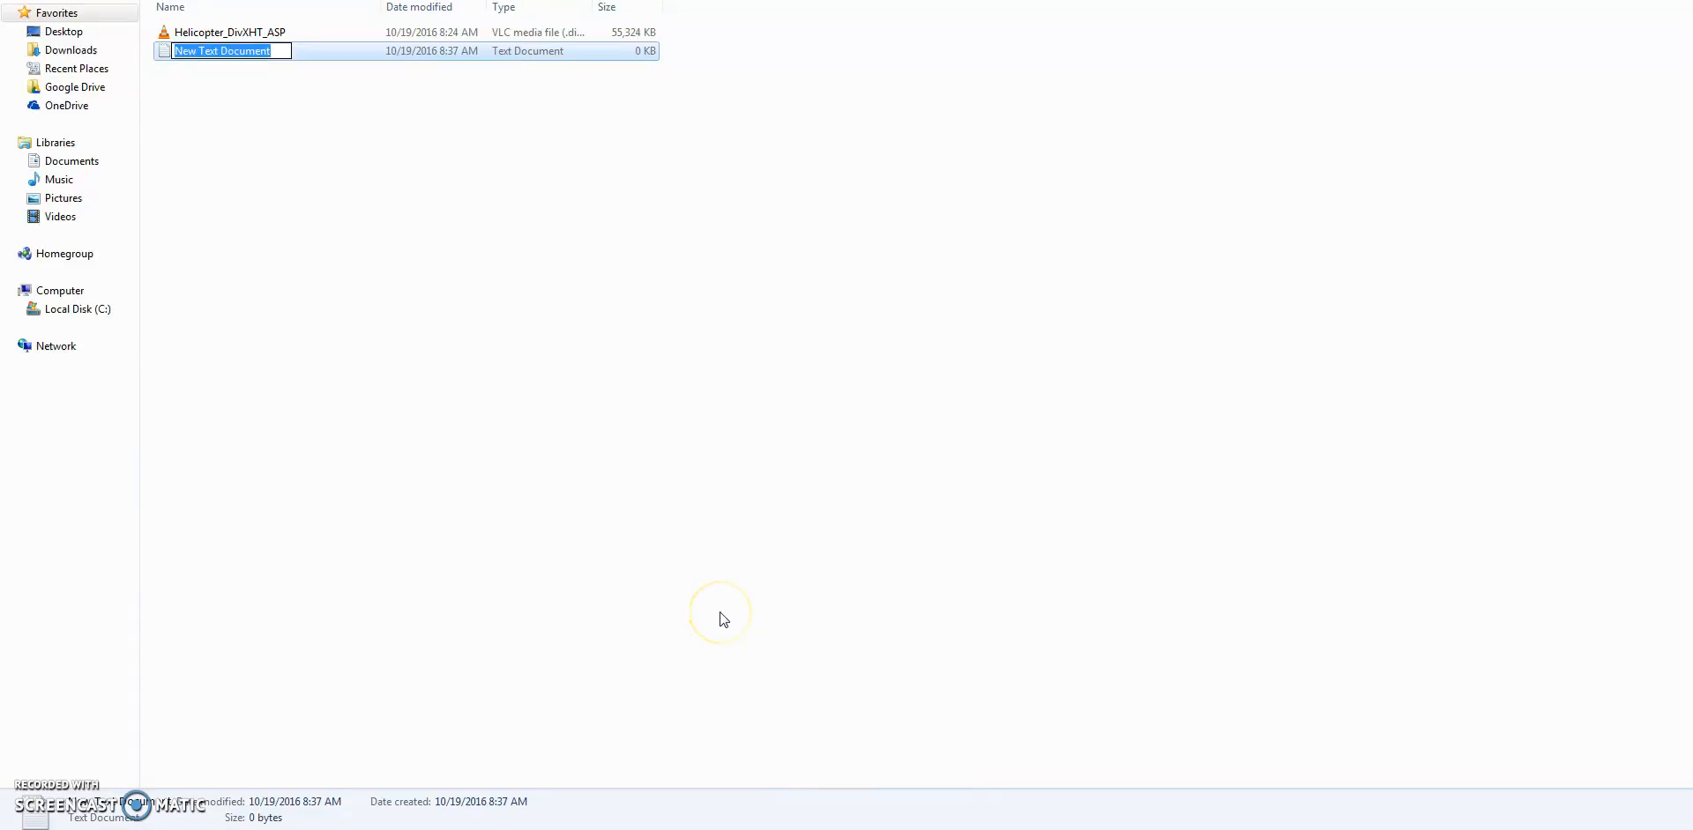
text(Helicopter Captions)
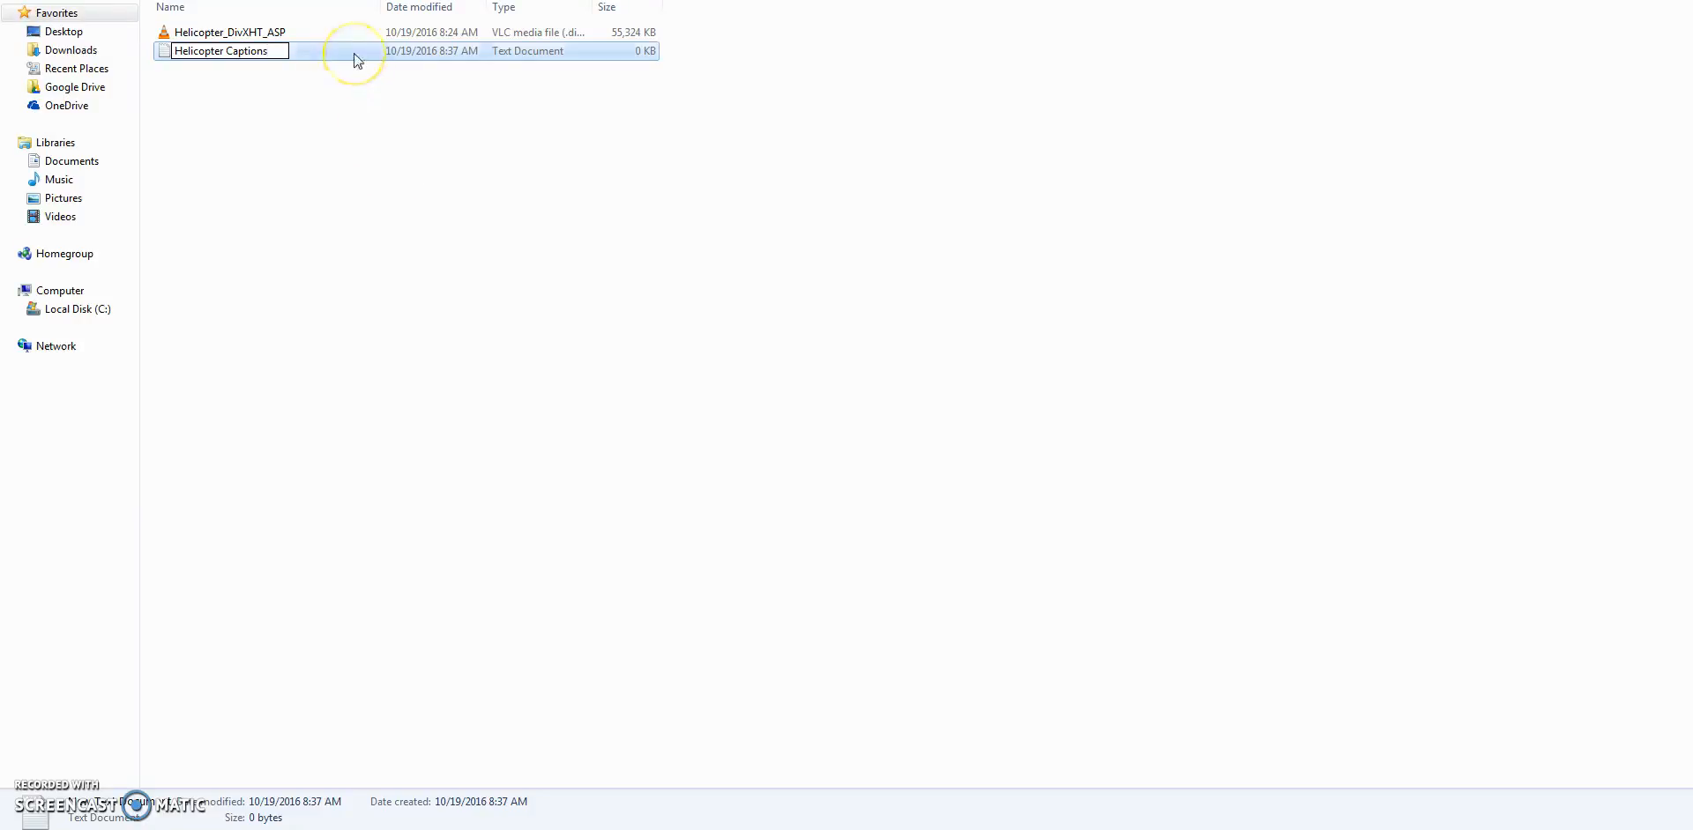
click(340, 83)
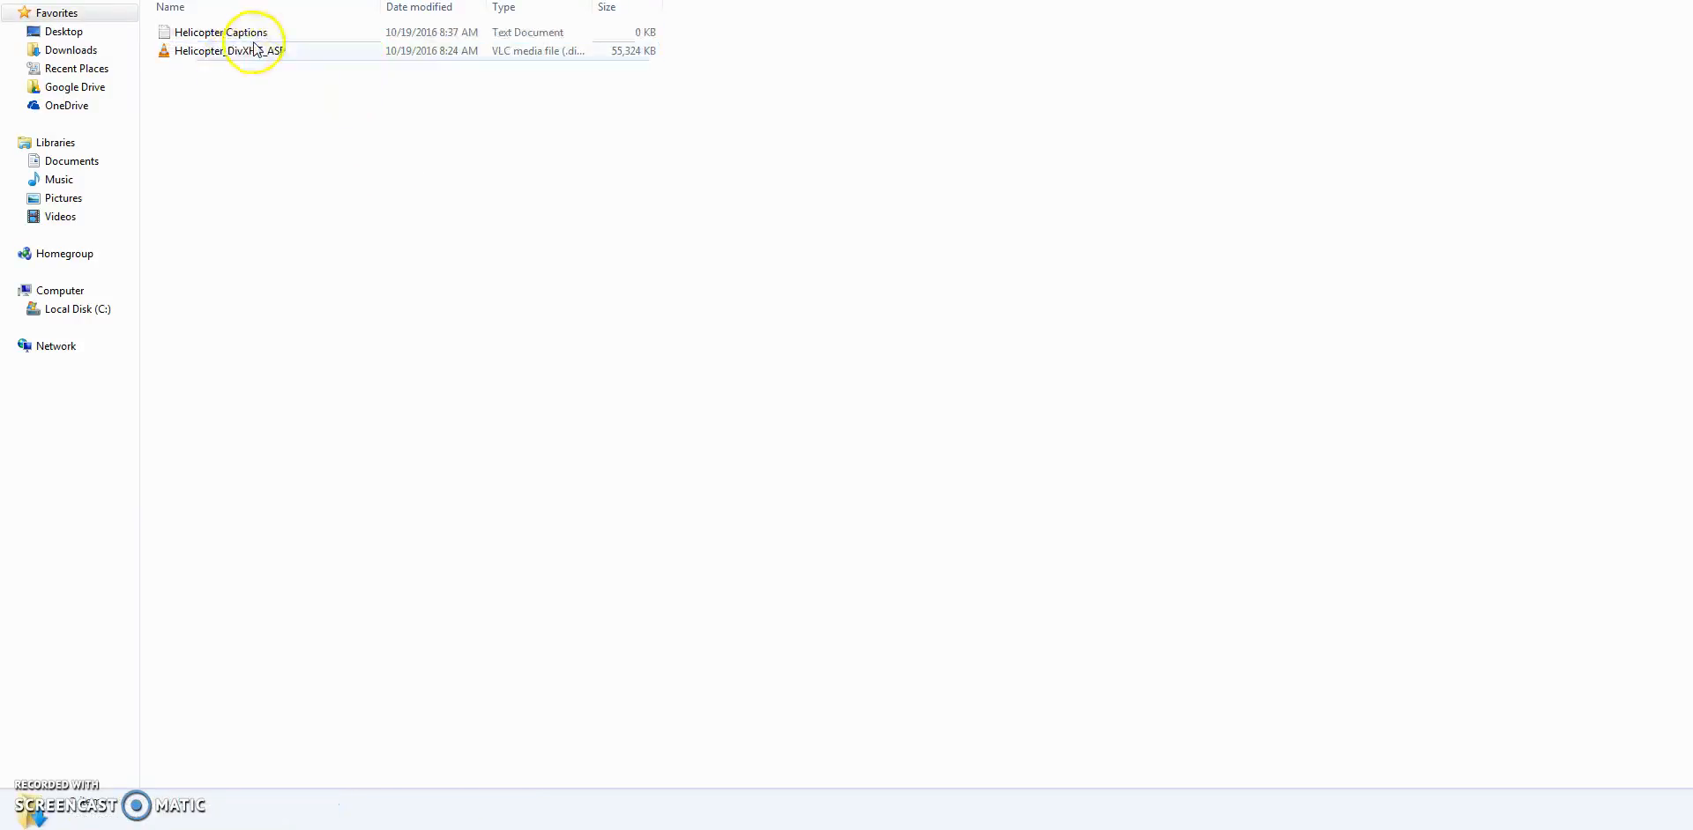
- Open Helicopter Captions in Notepad, paste the copied WebVTT text, and close the file with its changes saved
double_click(297, 34)
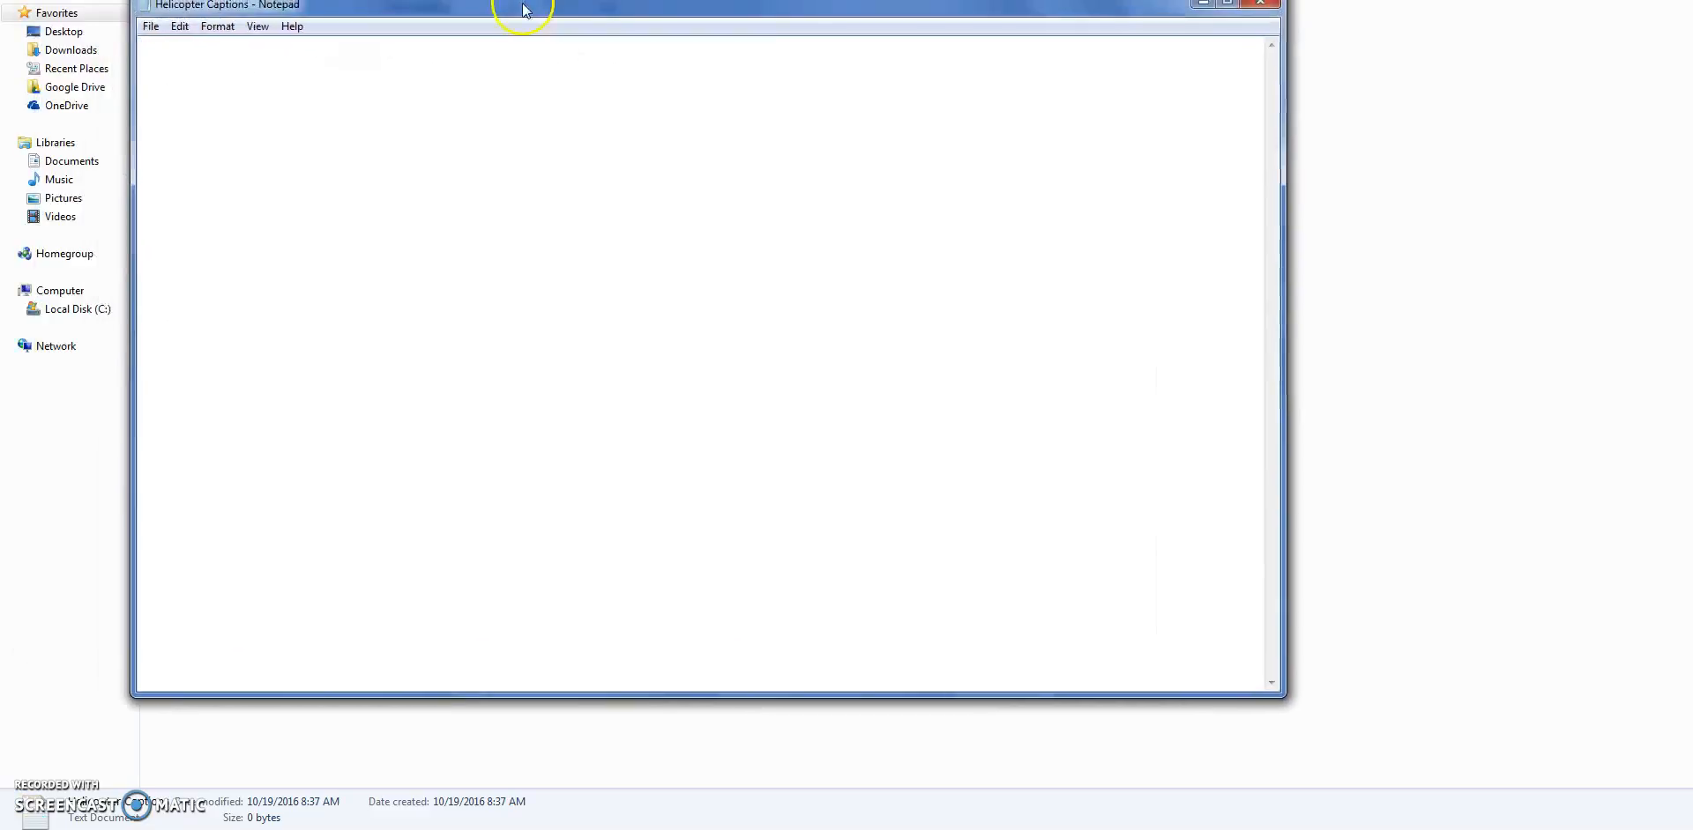
drag(523, 4, 532, 17)
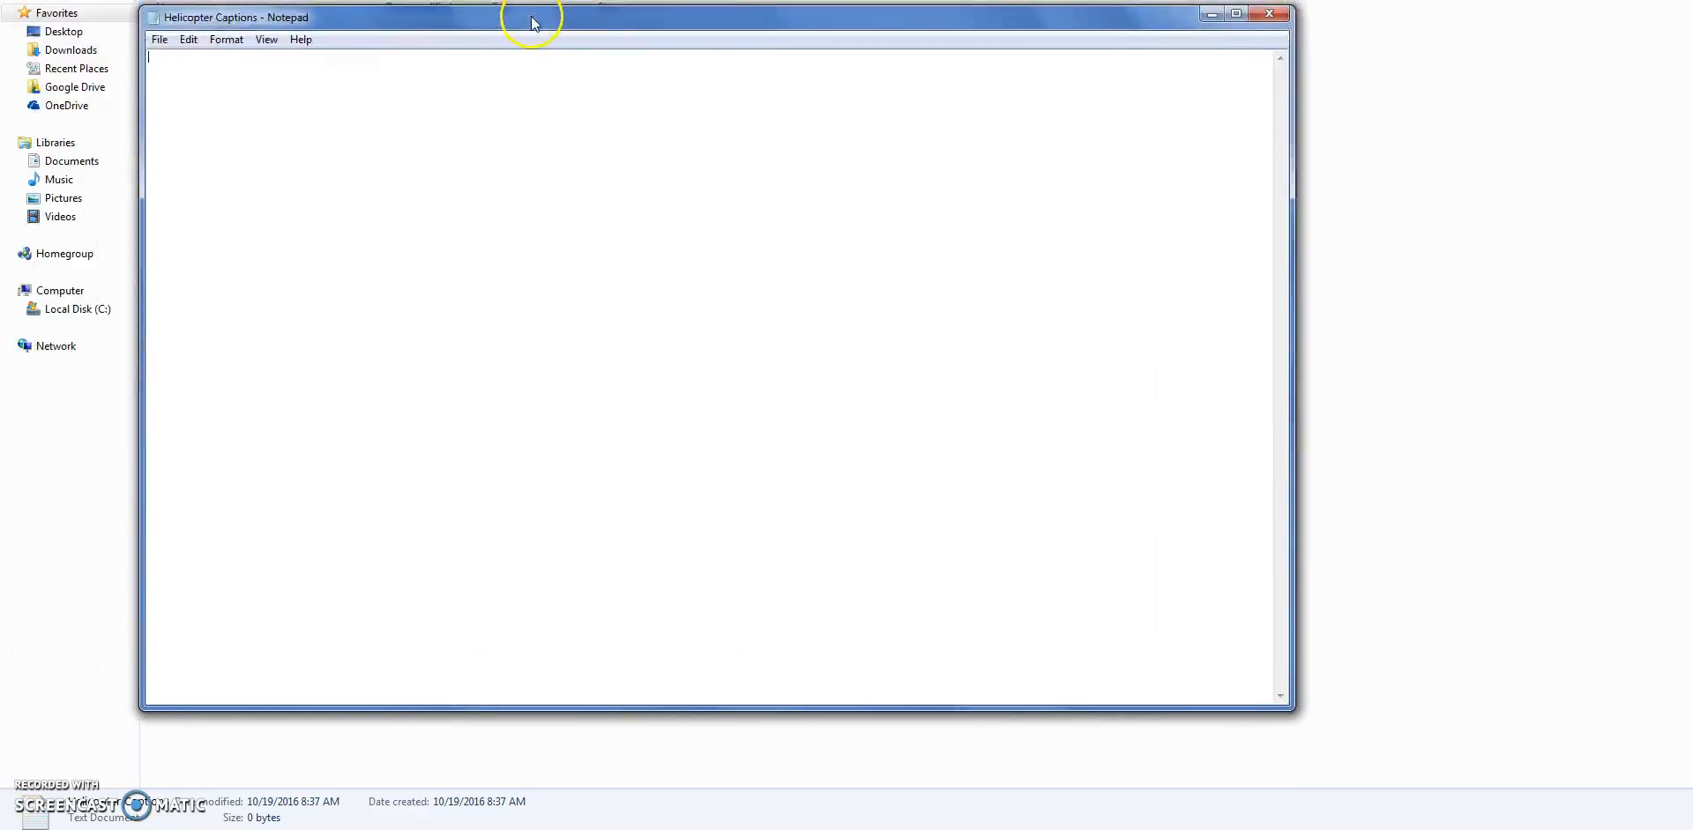
right_click(401, 101)
click(443, 177)
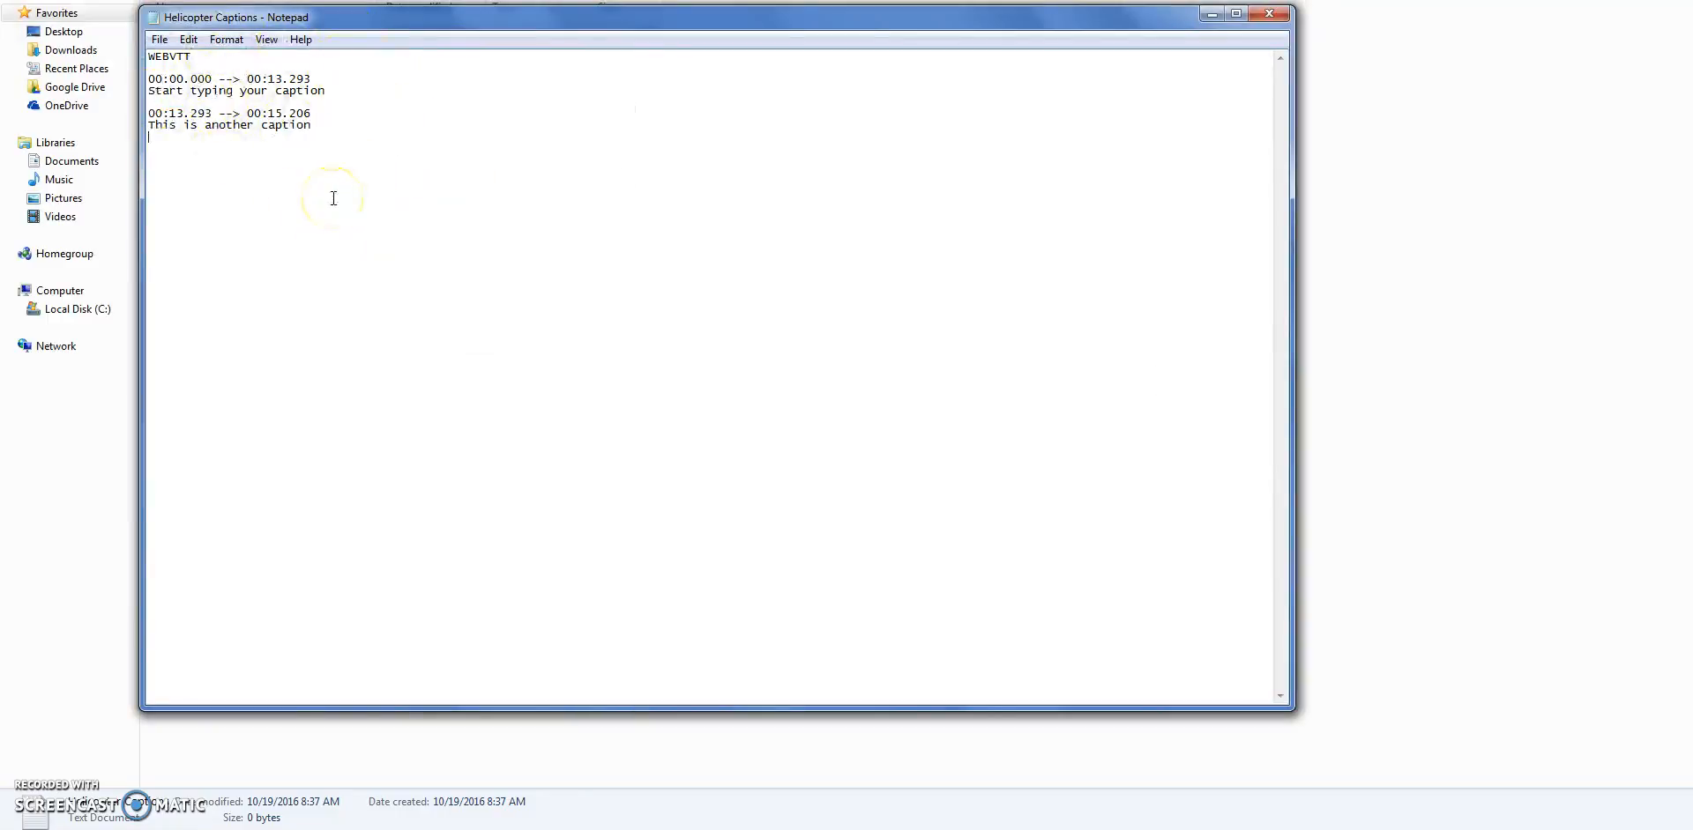
click(1267, 14)
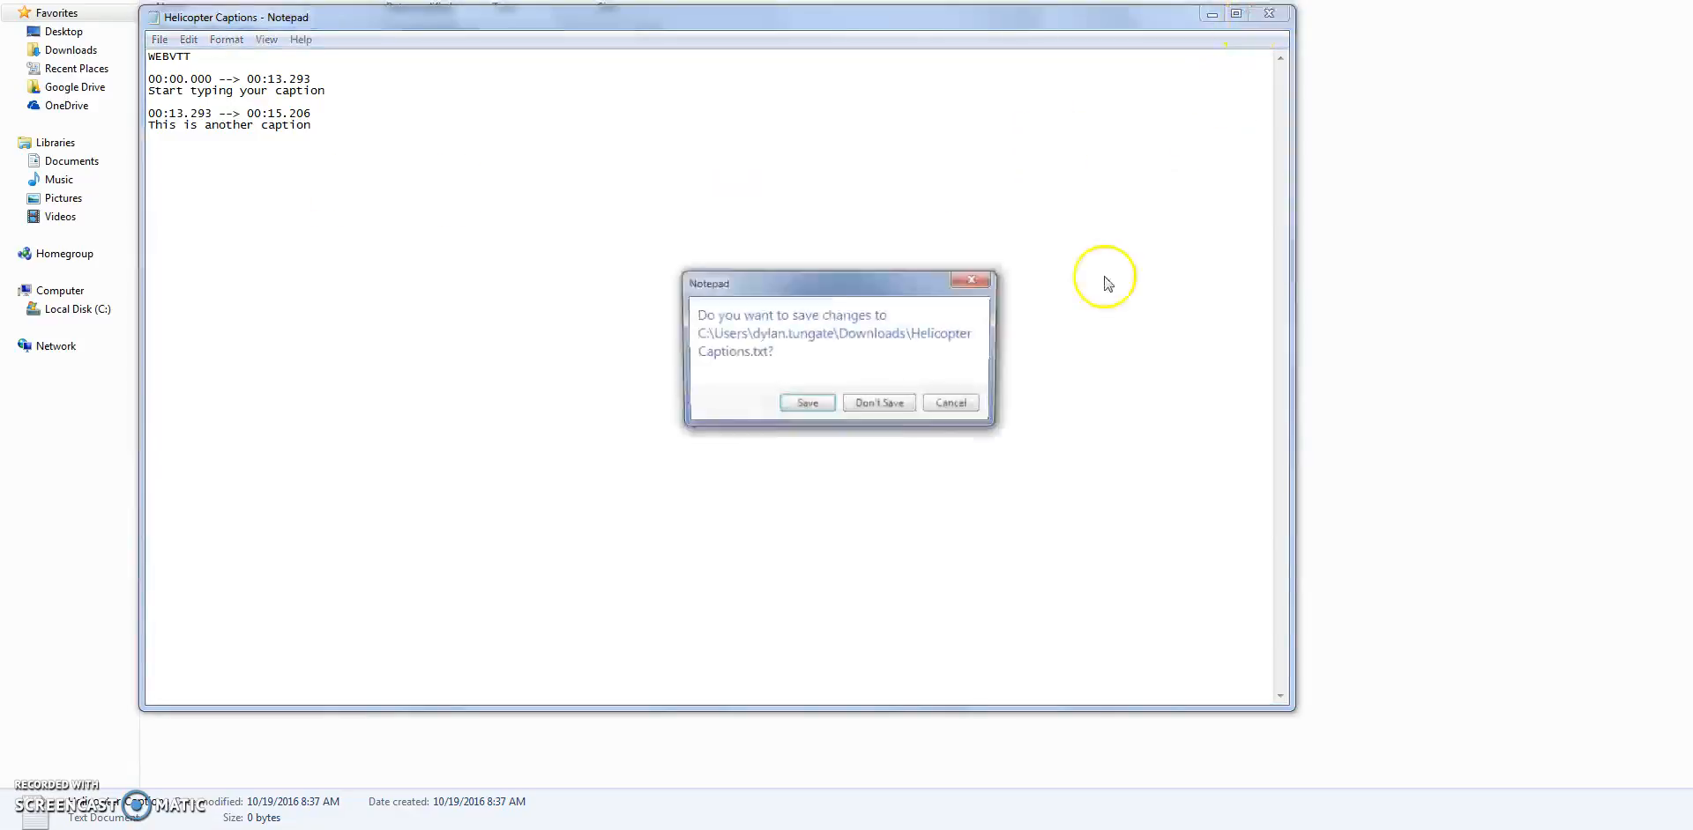
click(807, 407)
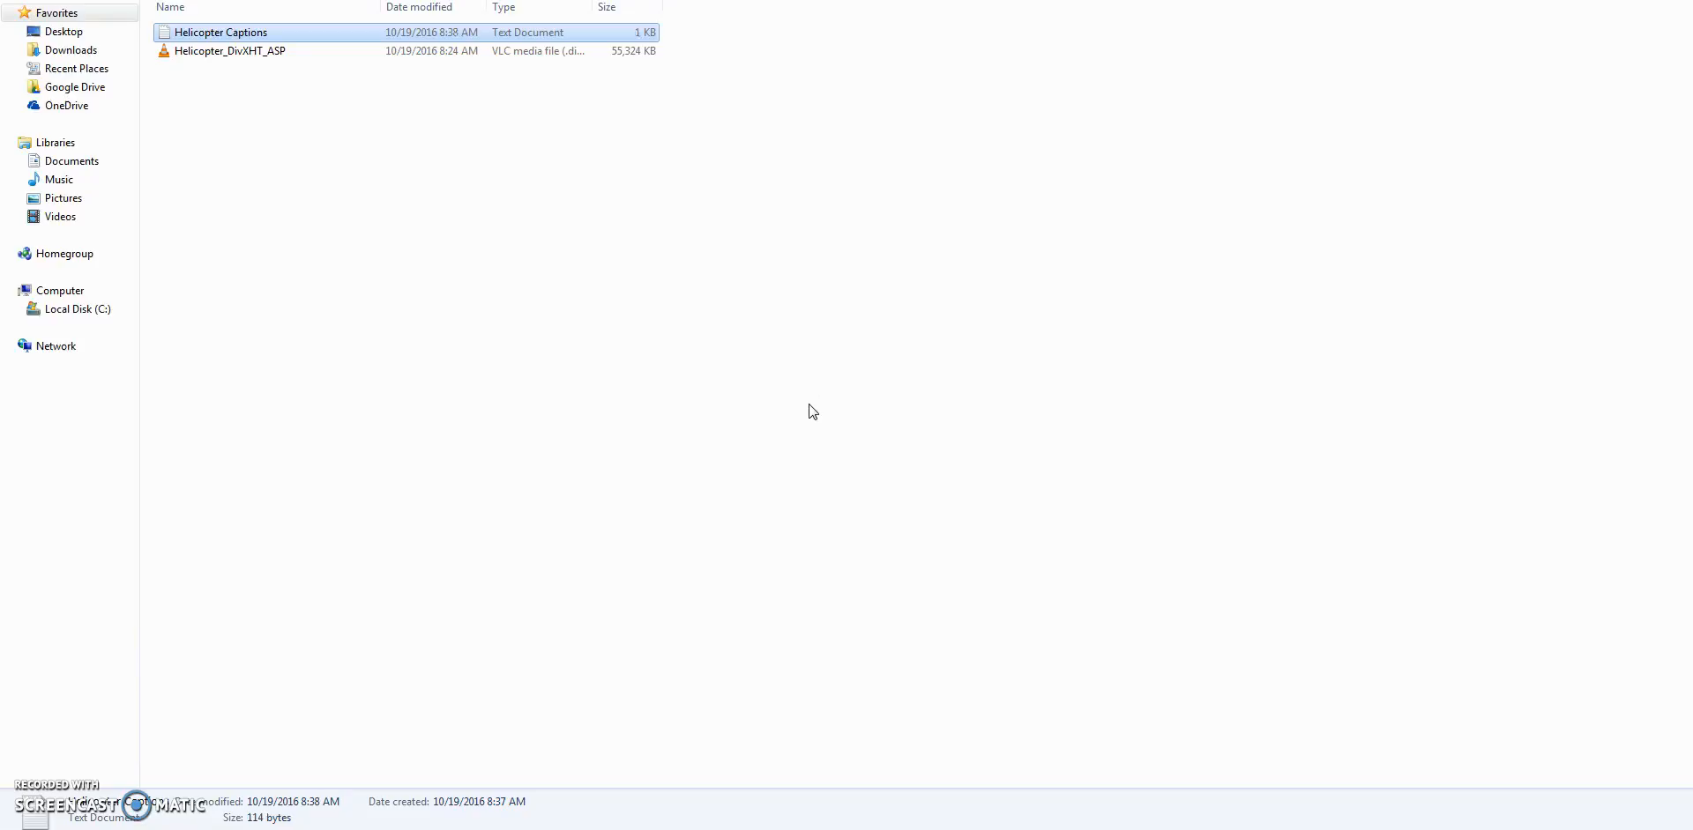
click(811, 410)
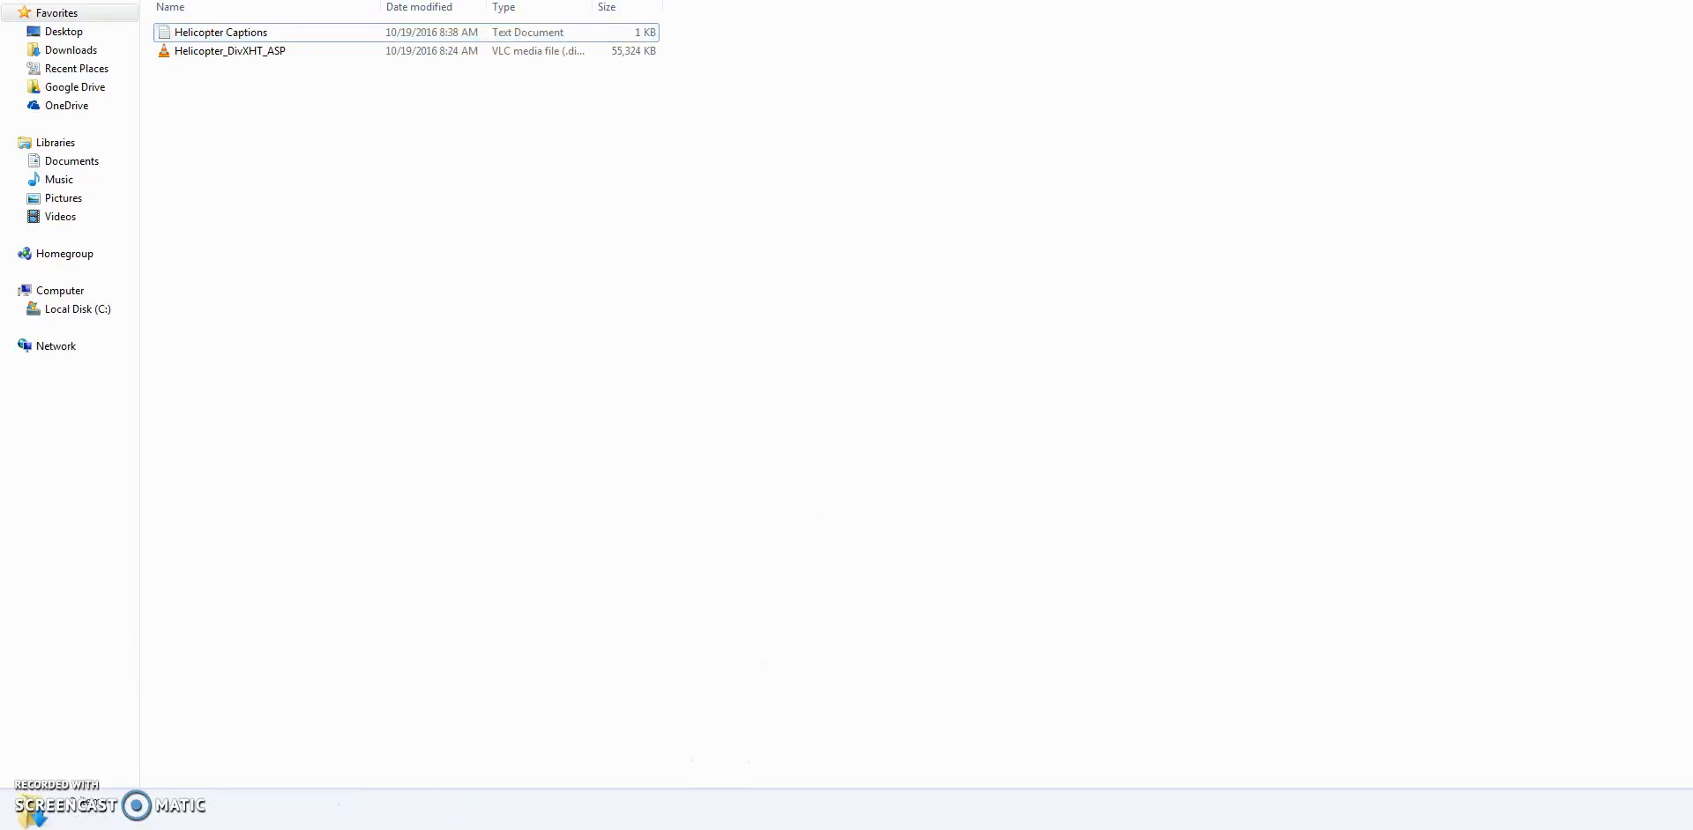
- Switch to the SchoolPointe video library, start adding a caption to Helicopter_DivXHT_ASP, and open the file manager for its captions file
click(273, 829)
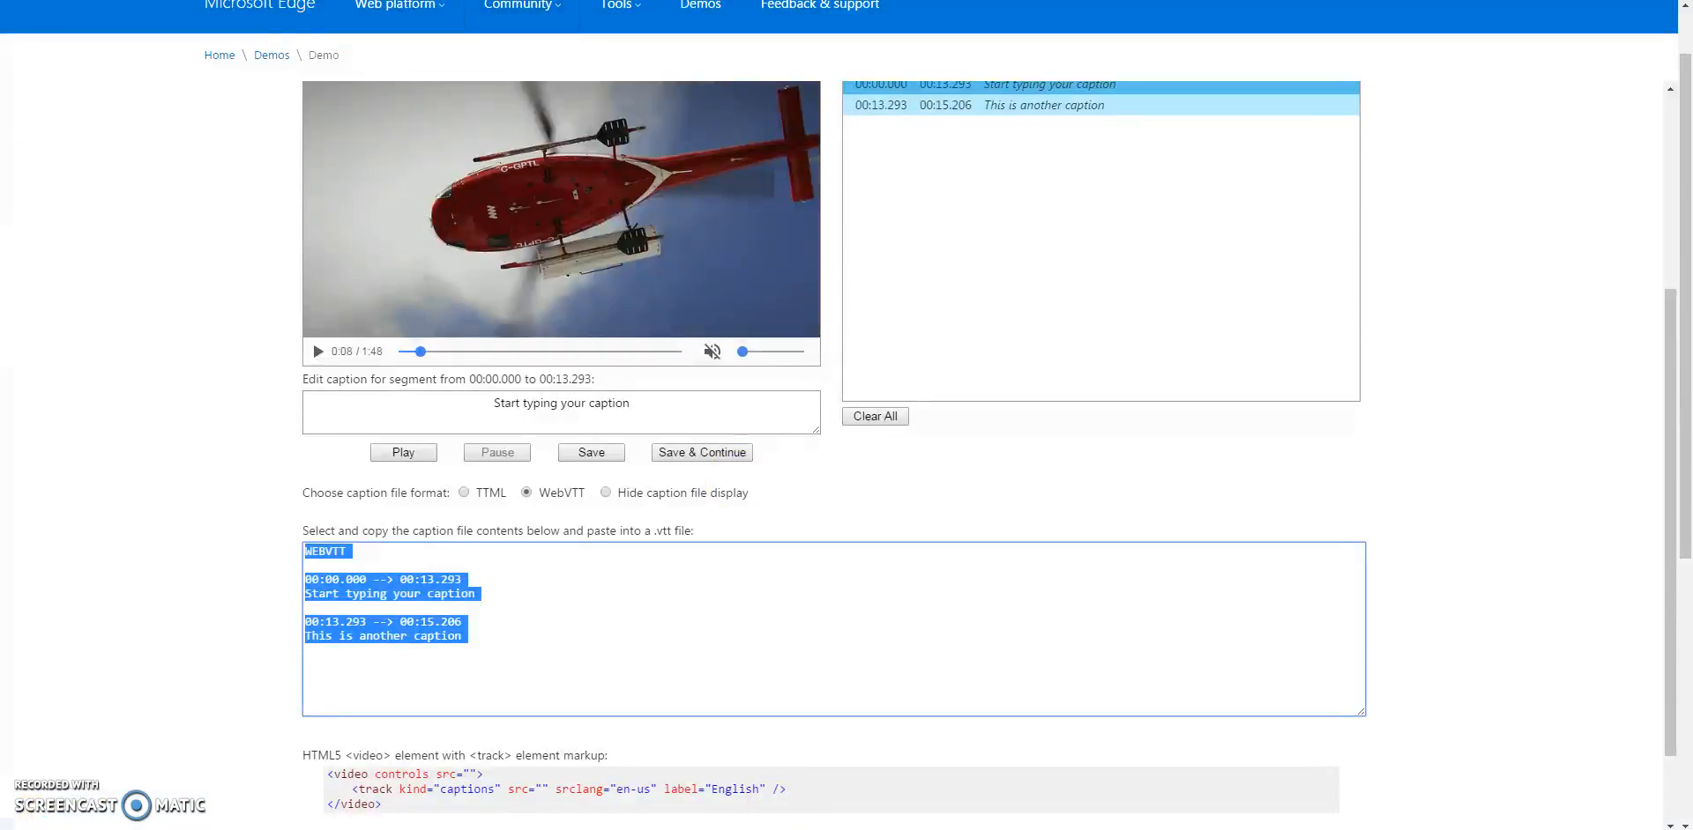
key(ctrl+shift+Tab)
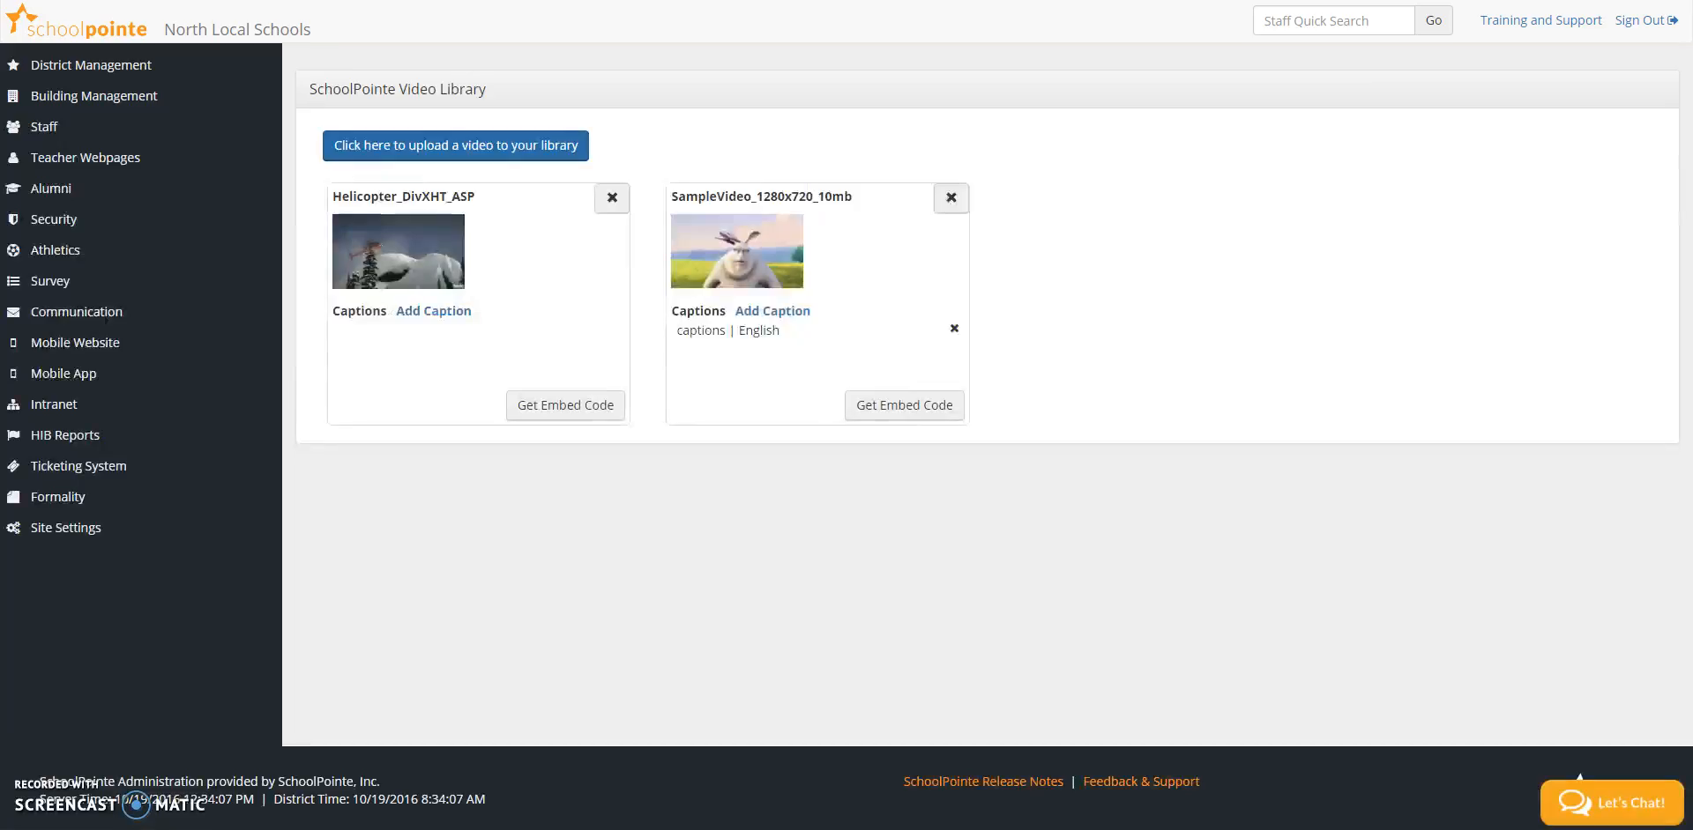
click(435, 321)
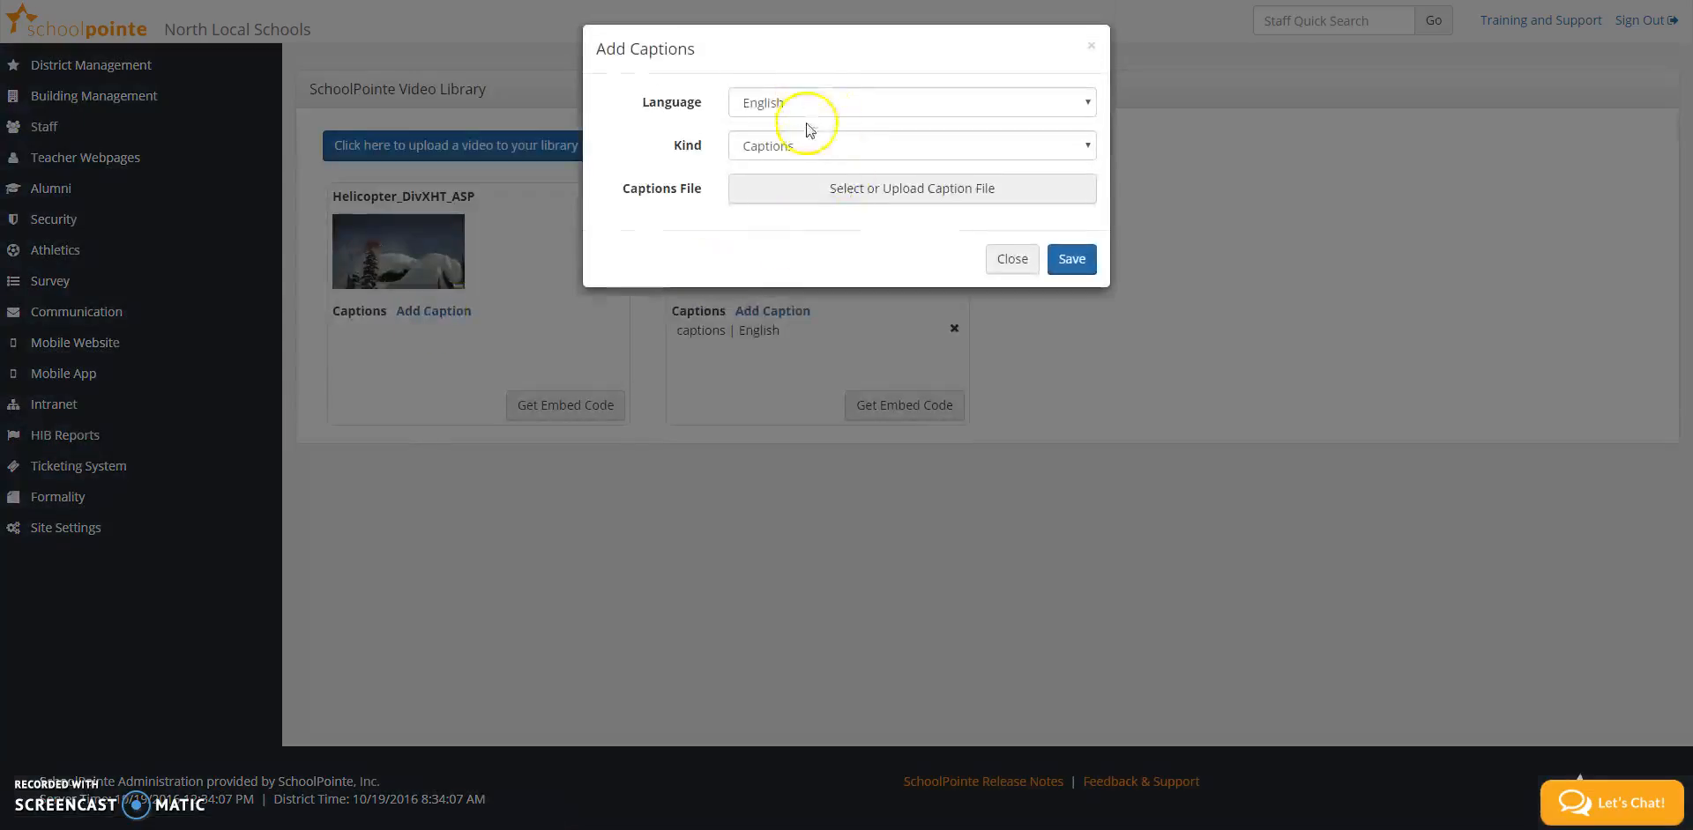
click(789, 196)
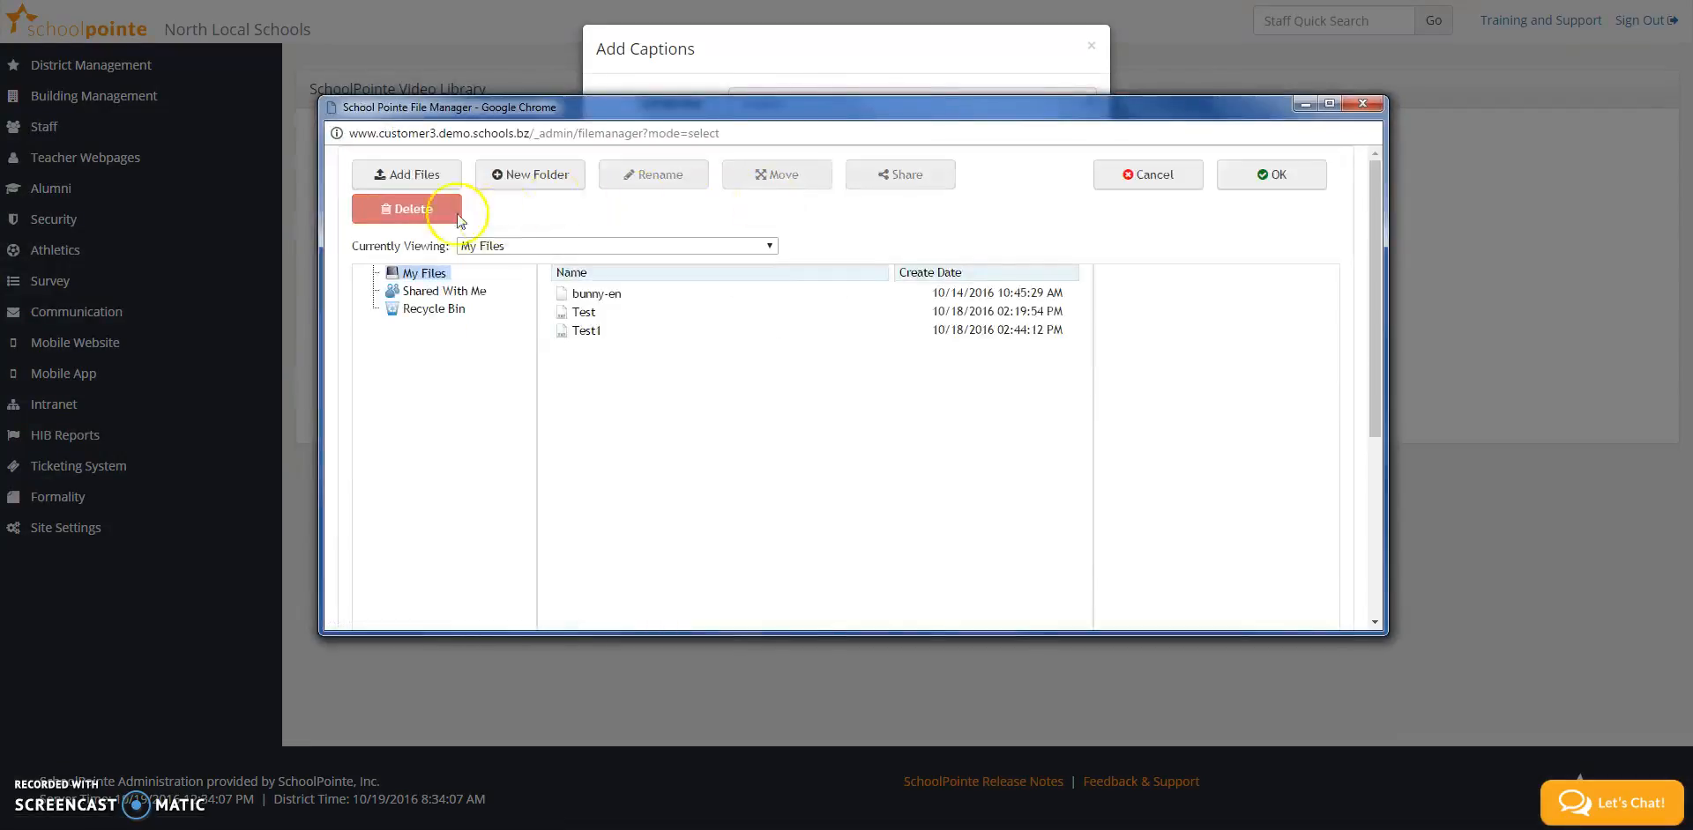
- Upload Helicopter Captions.txt from Downloads to My Files, use it as the captions file, and save the English caption
click(379, 175)
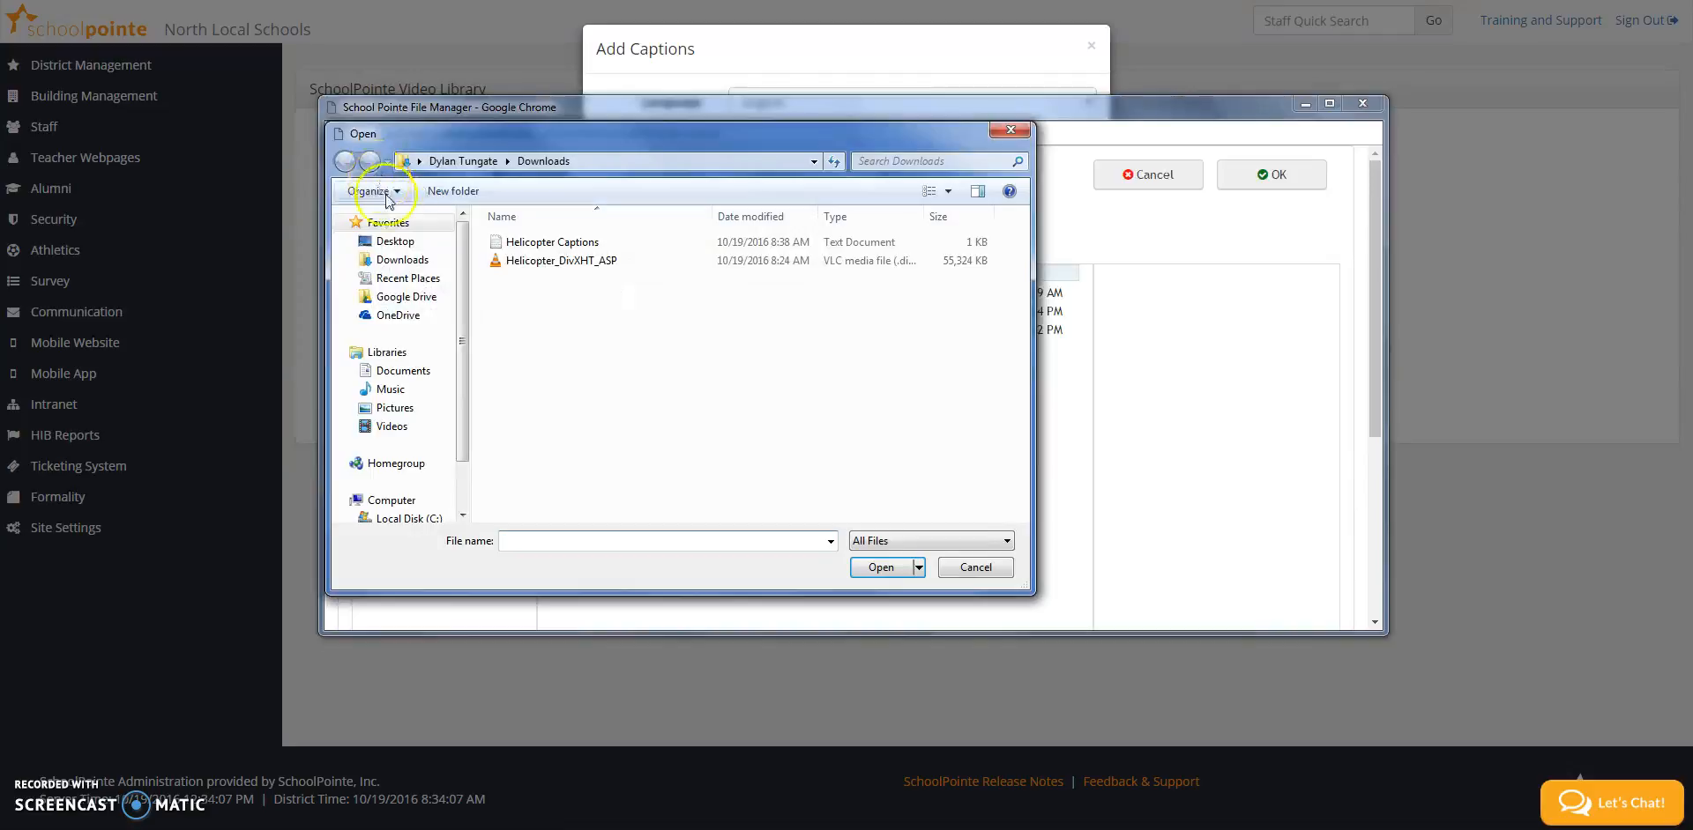
click(614, 246)
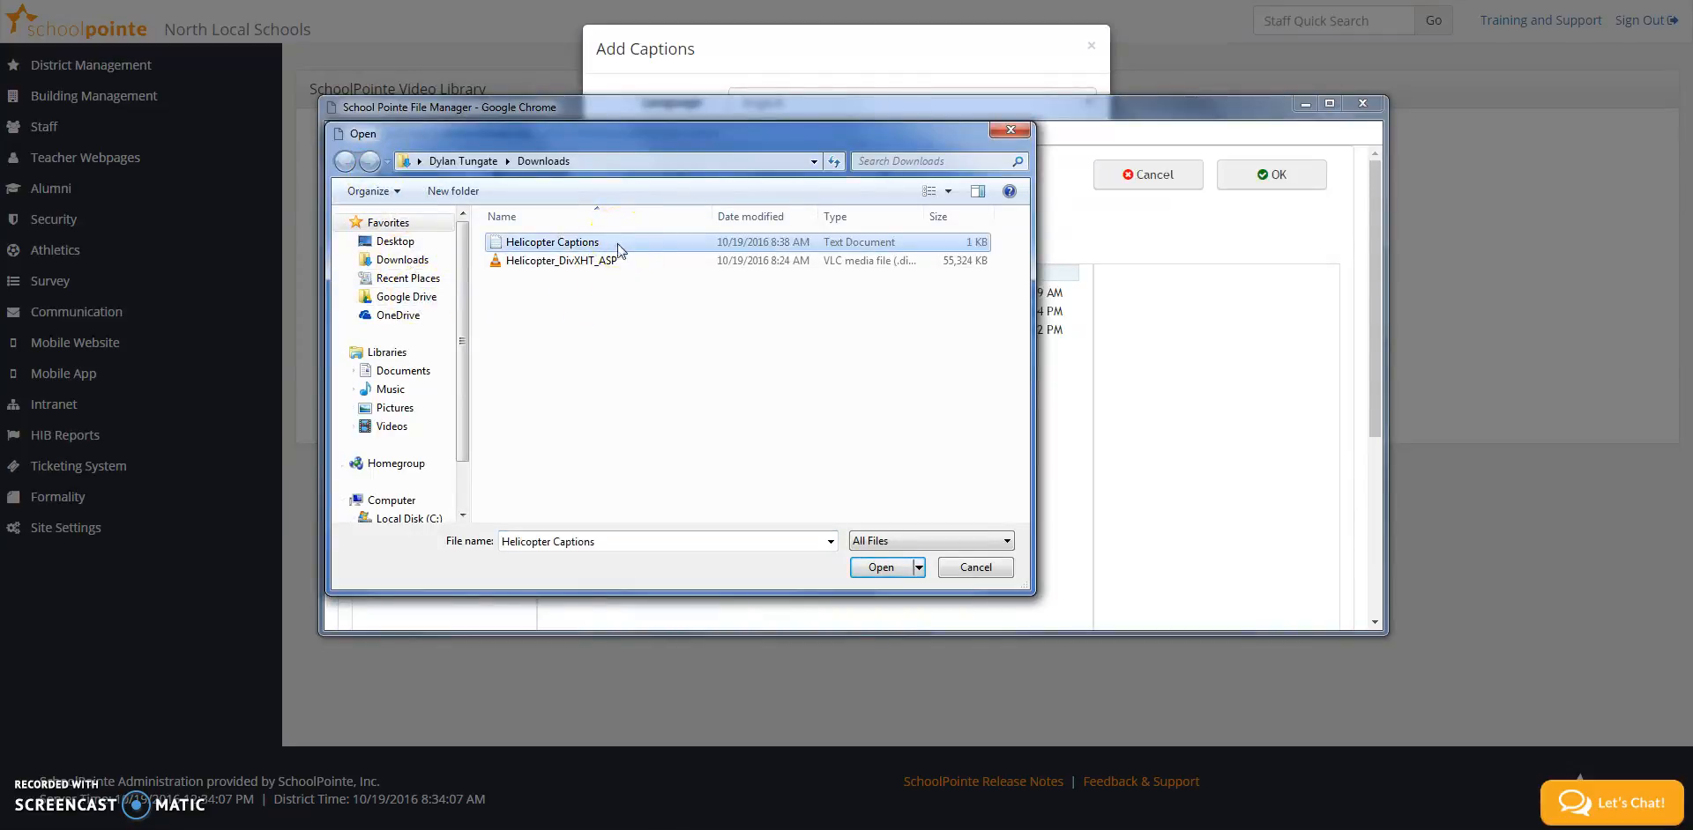
click(881, 567)
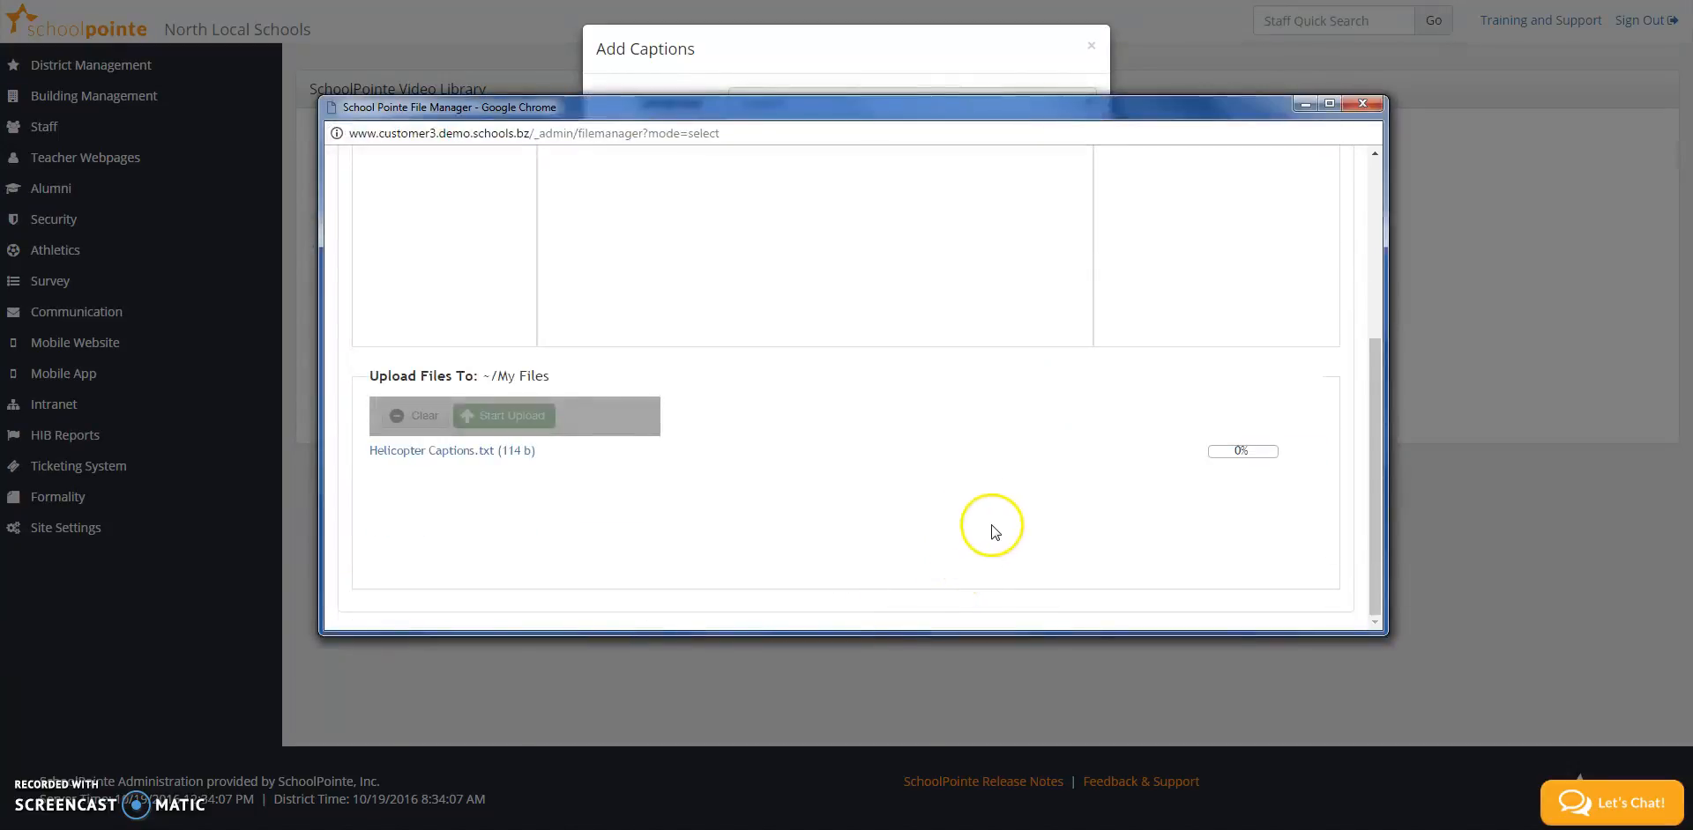
click(503, 415)
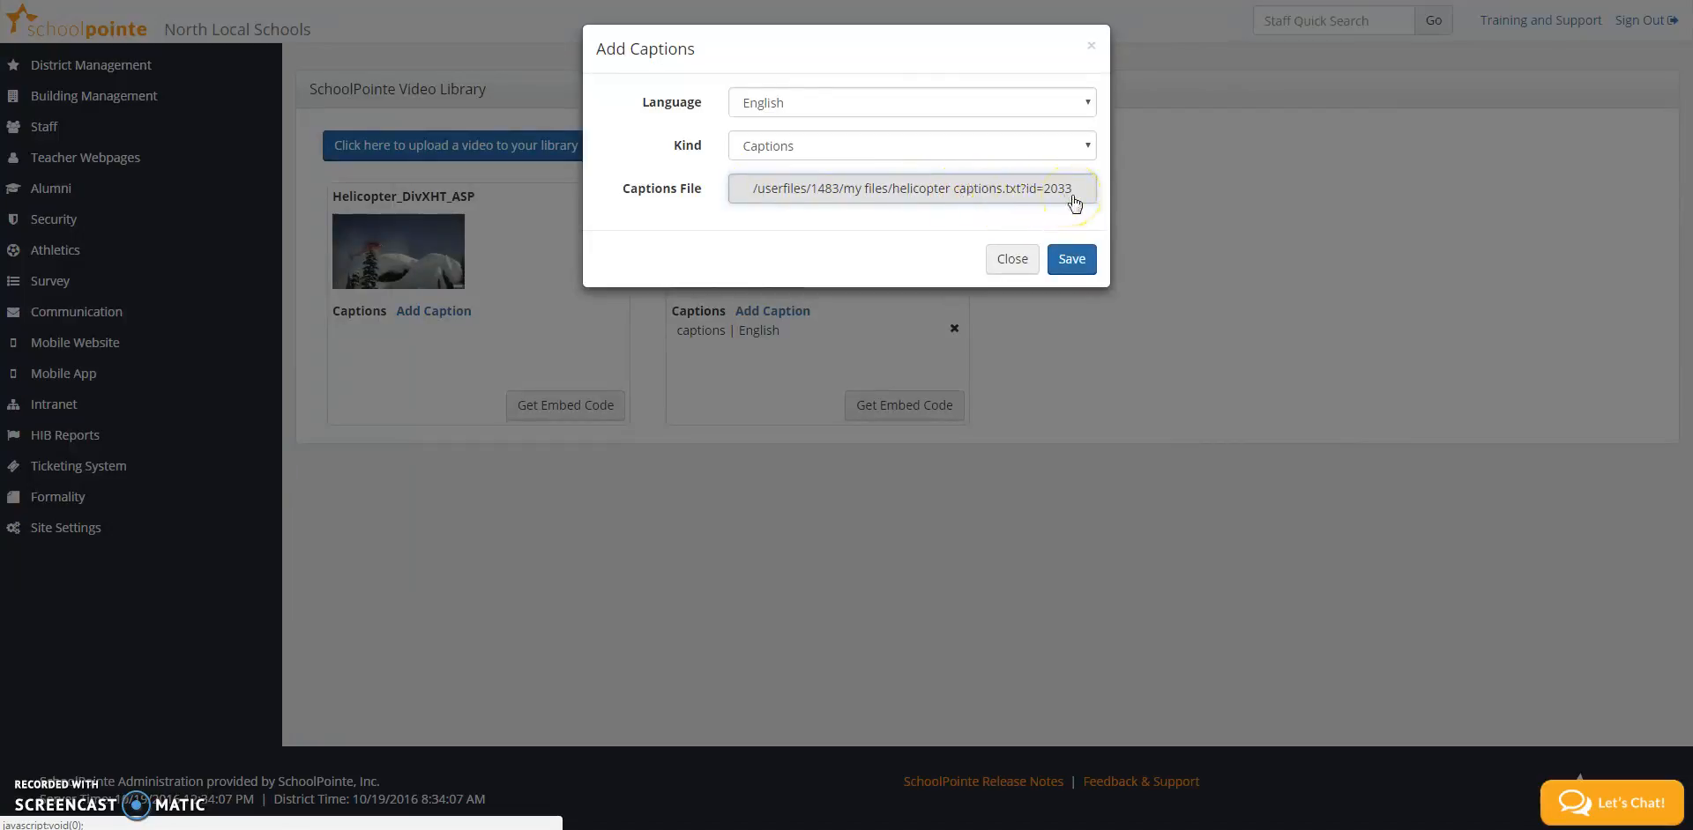
click(1071, 258)
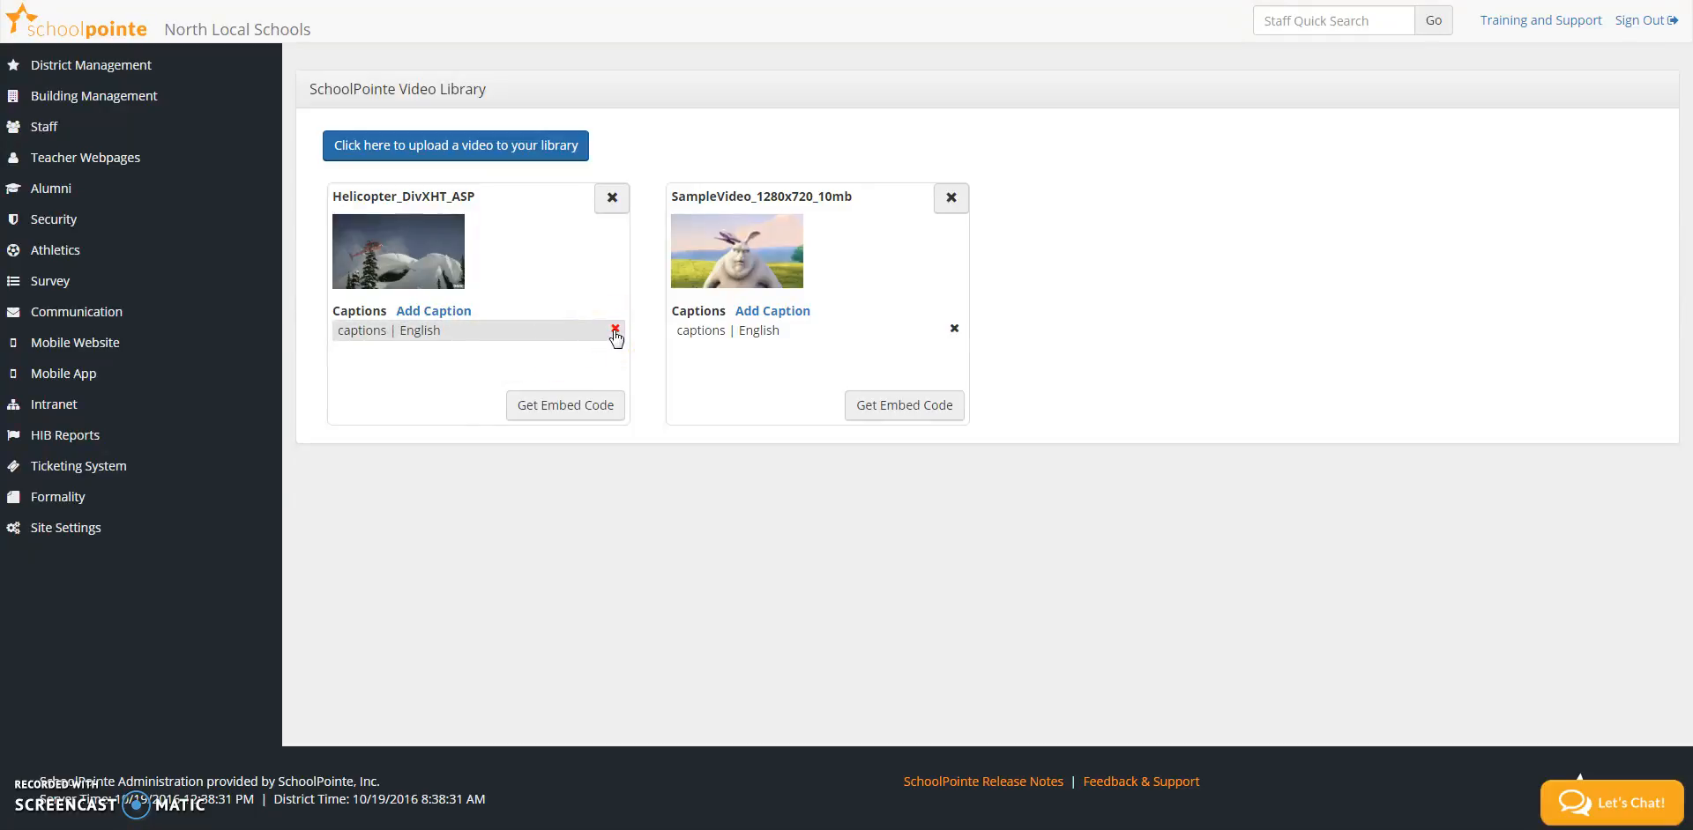
- Open the preview from the embed code of Helicopter_DivXHT_ASP and play the video
click(538, 407)
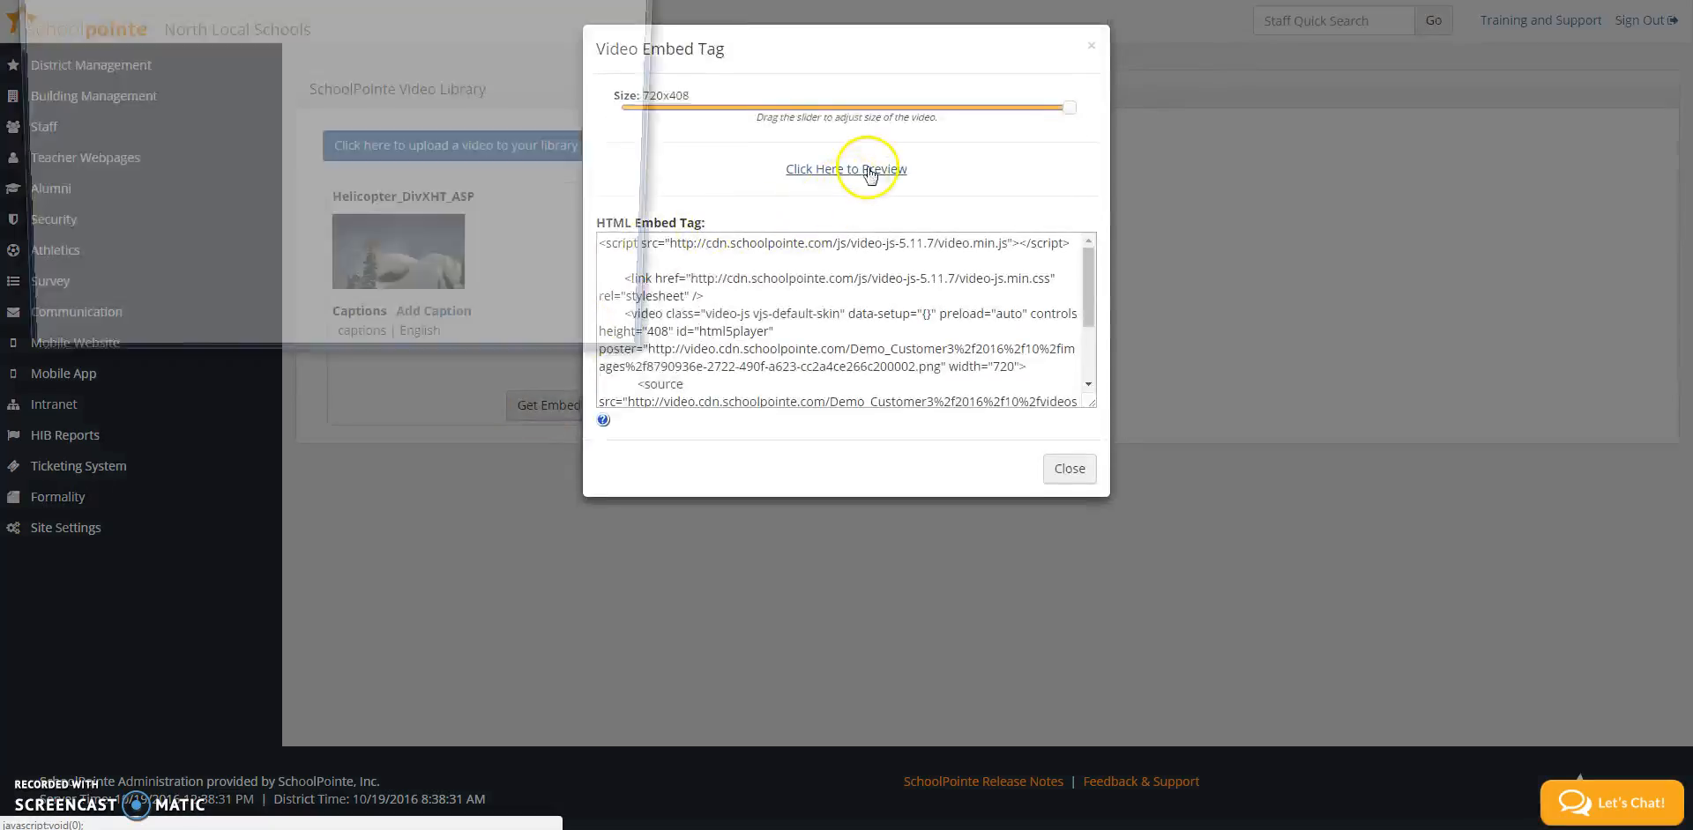
drag(408, 0, 792, 73)
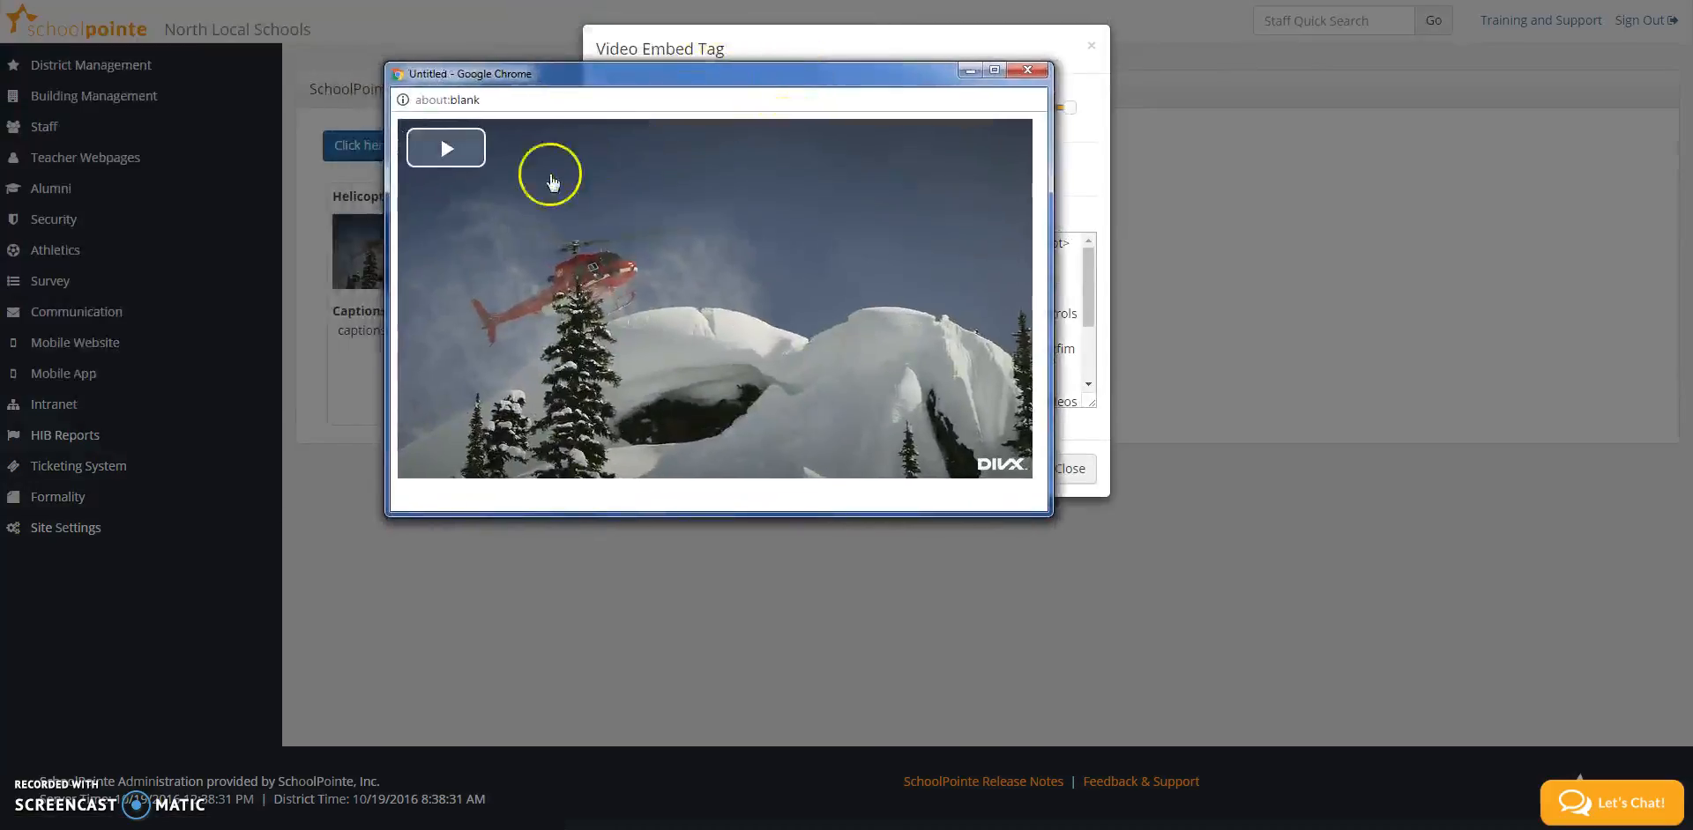
click(481, 157)
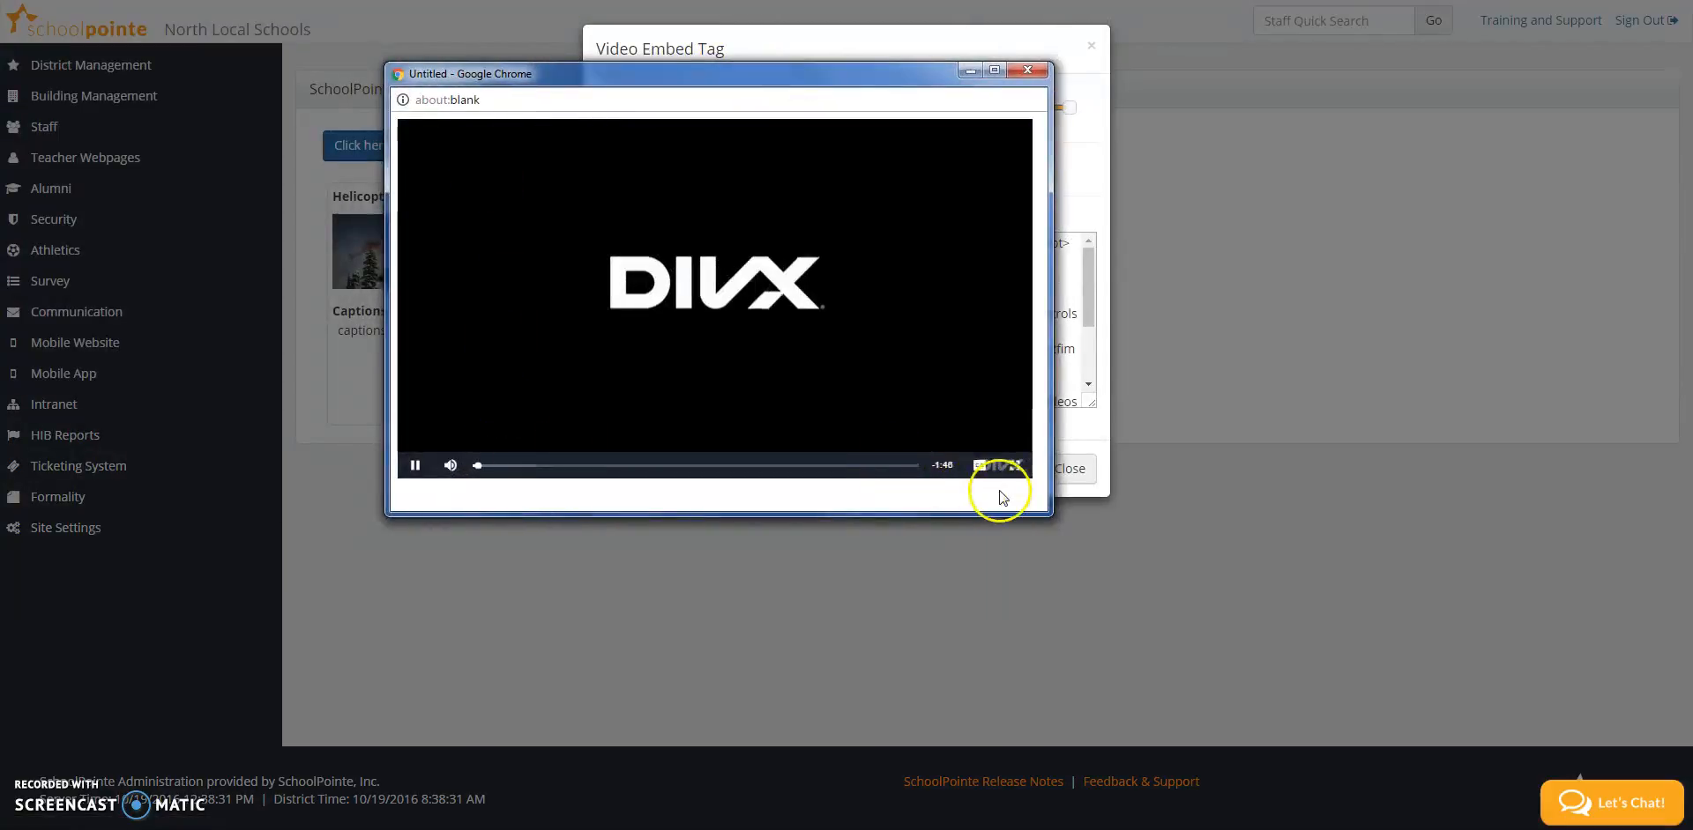
- Turn on the English captions in the playing video preview and lower its volume
mouse_move(981, 465)
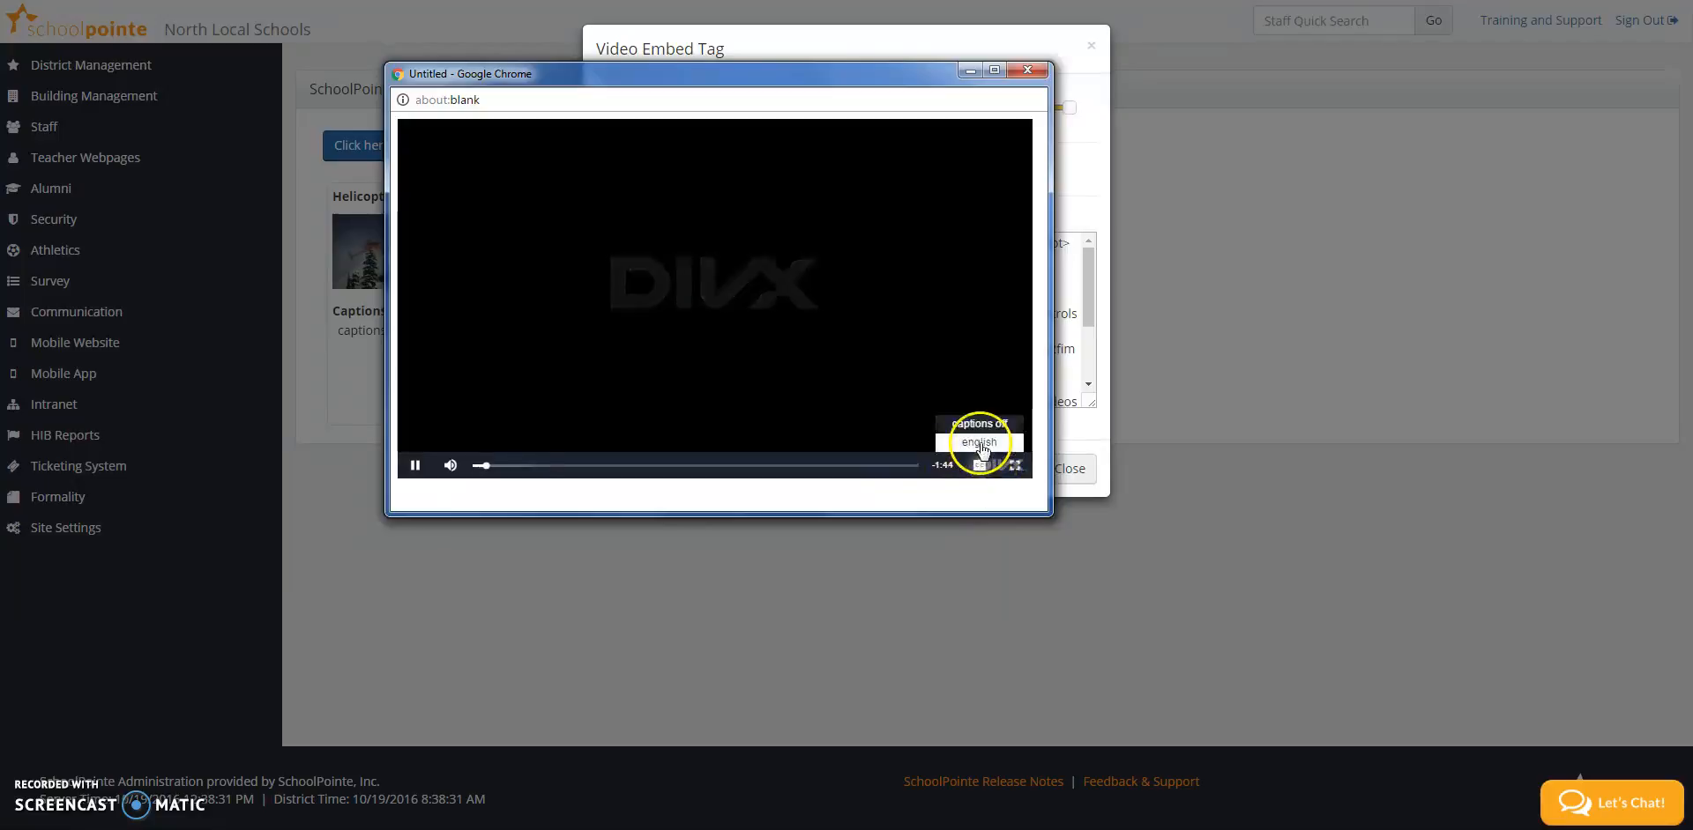
click(980, 442)
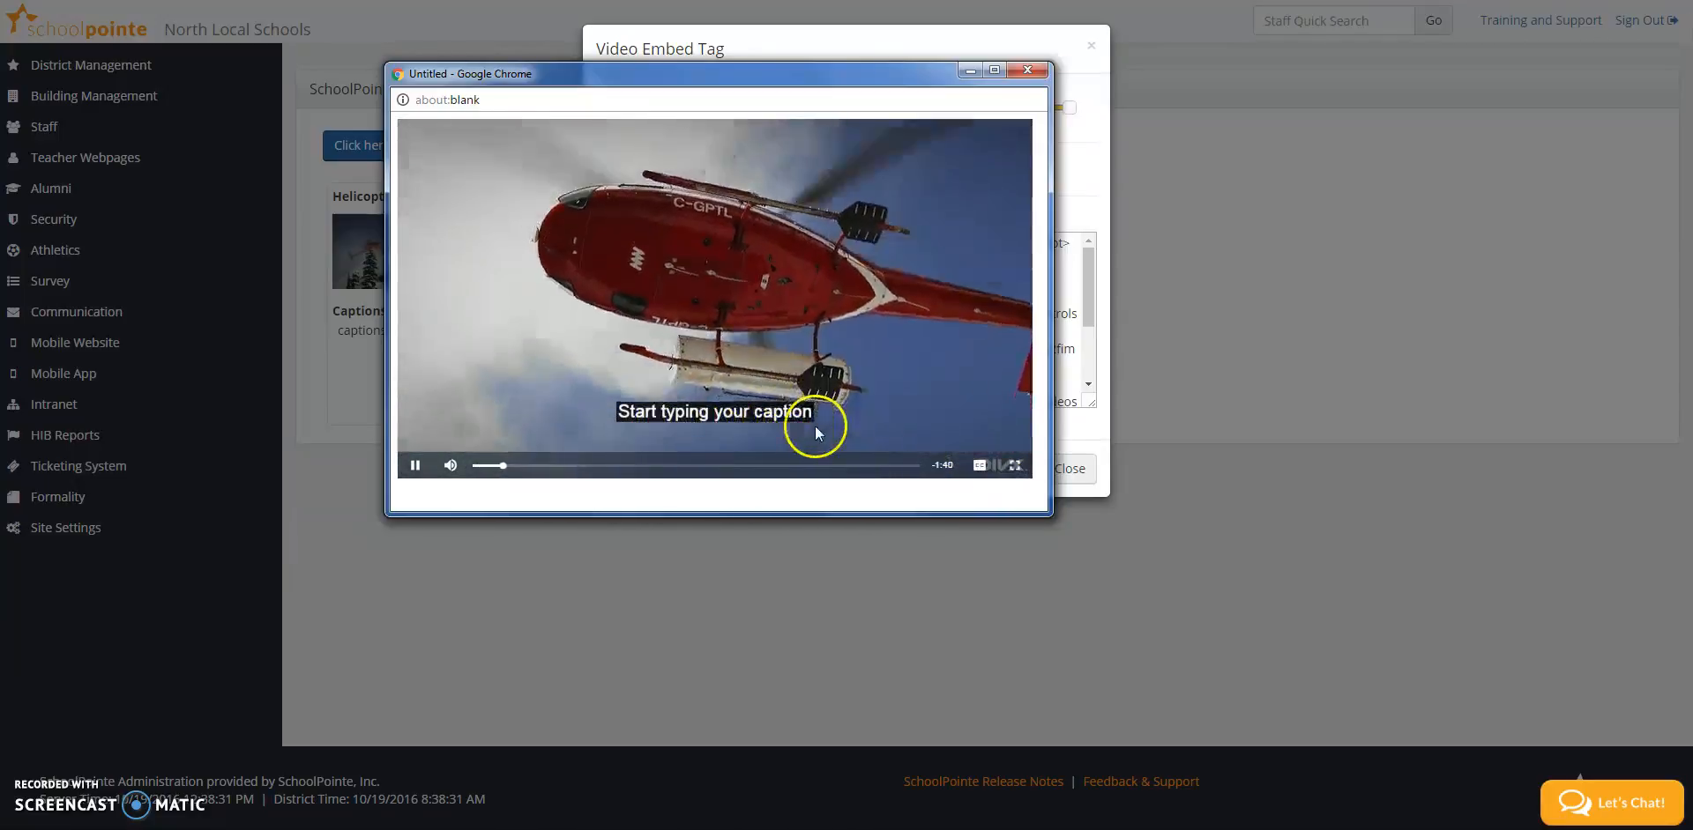
click(479, 466)
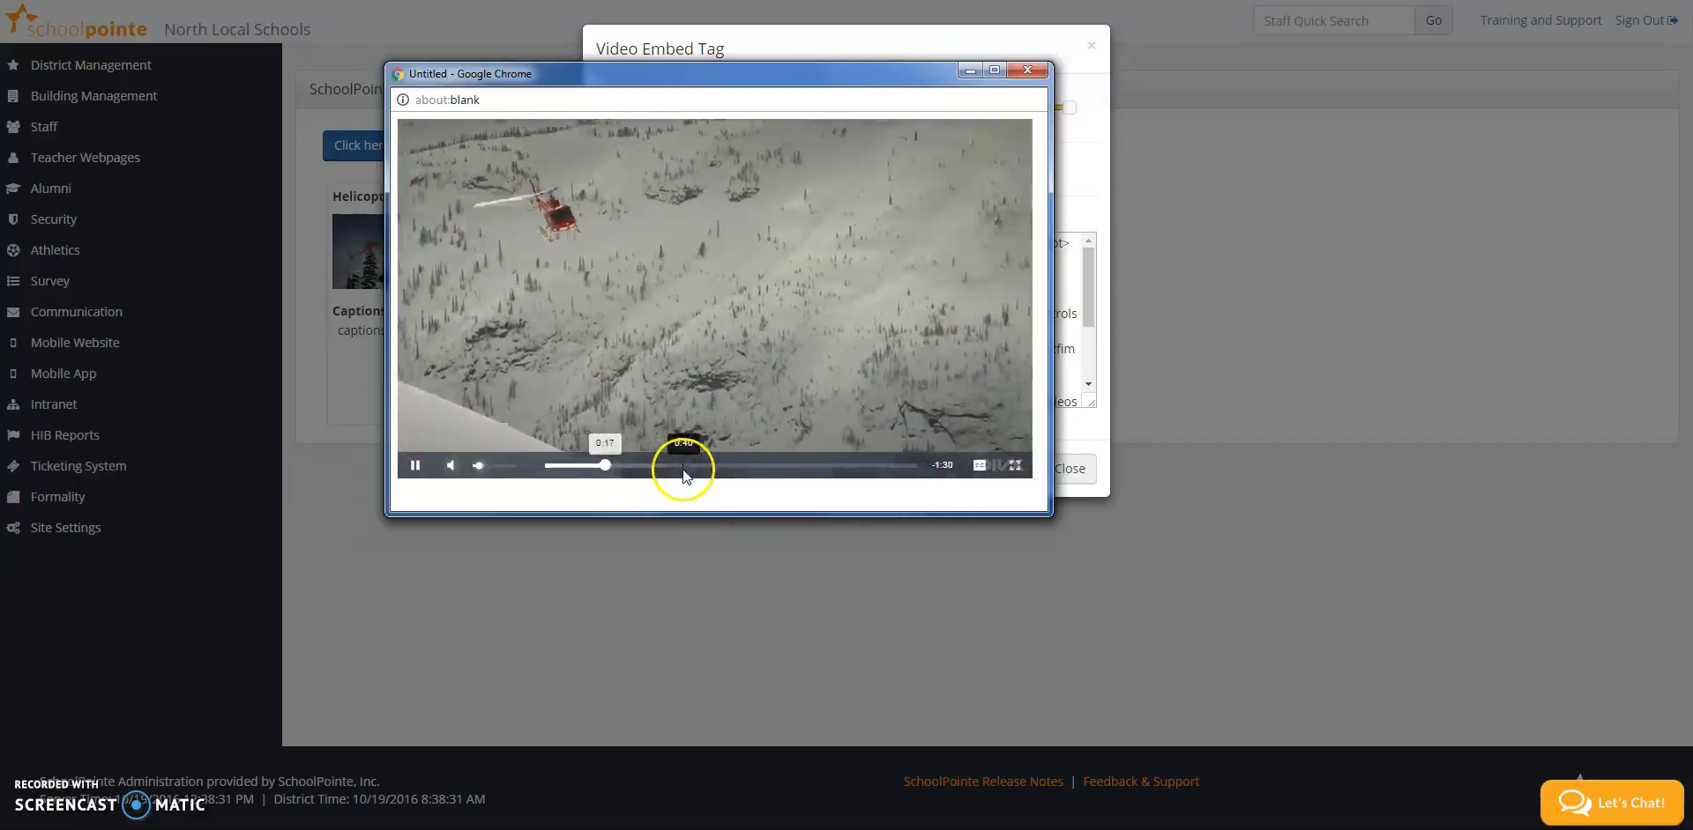
- Pause the helicopter video and choose English again from its caption options
click(412, 467)
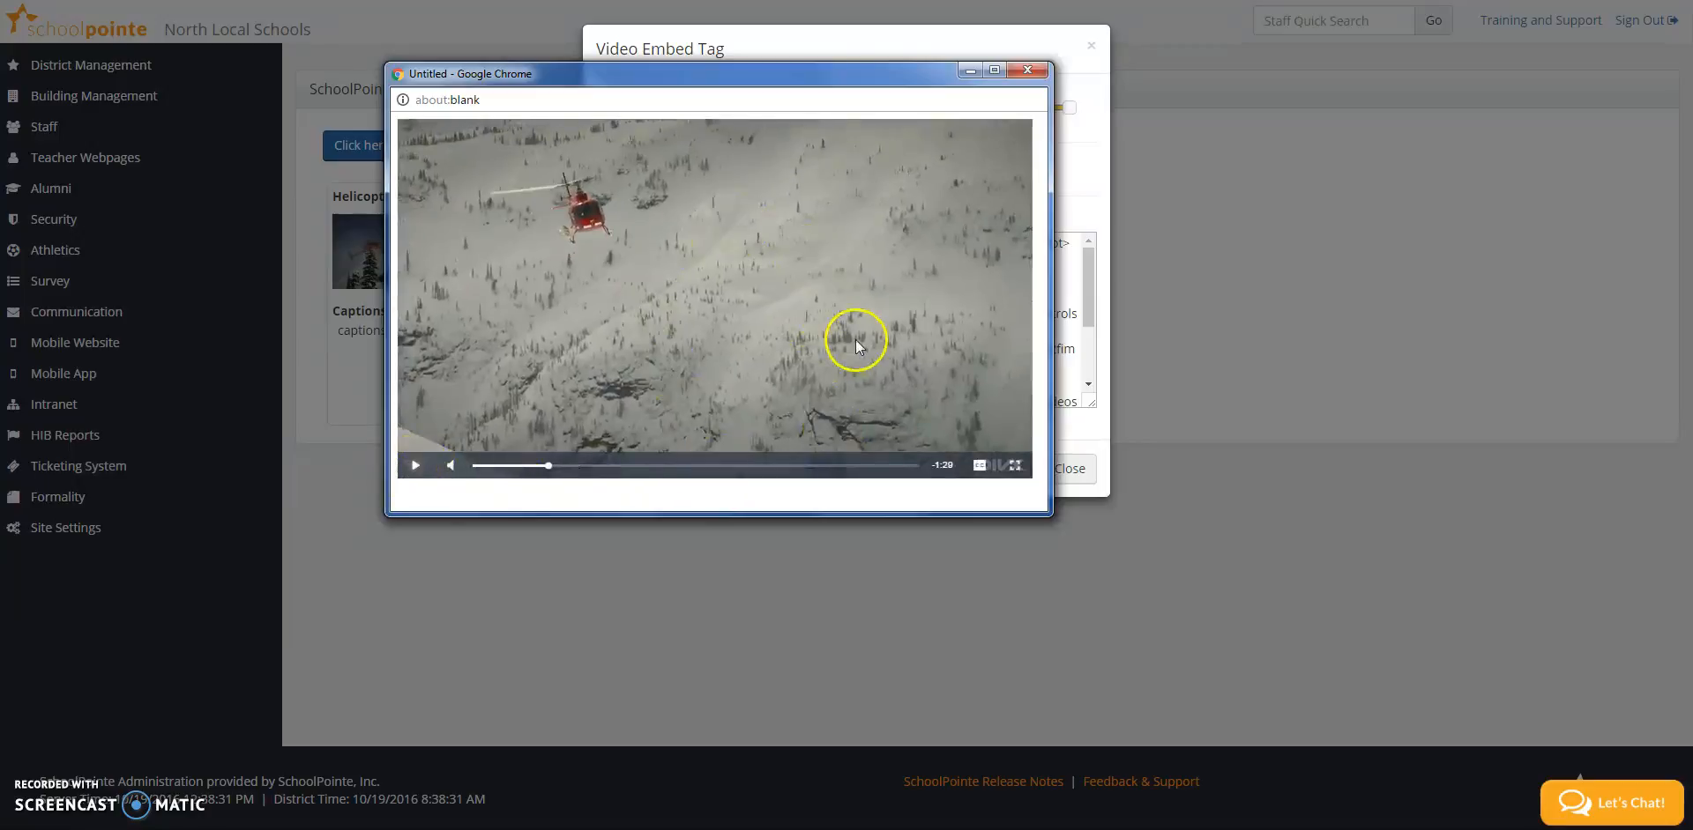
mouse_move(984, 476)
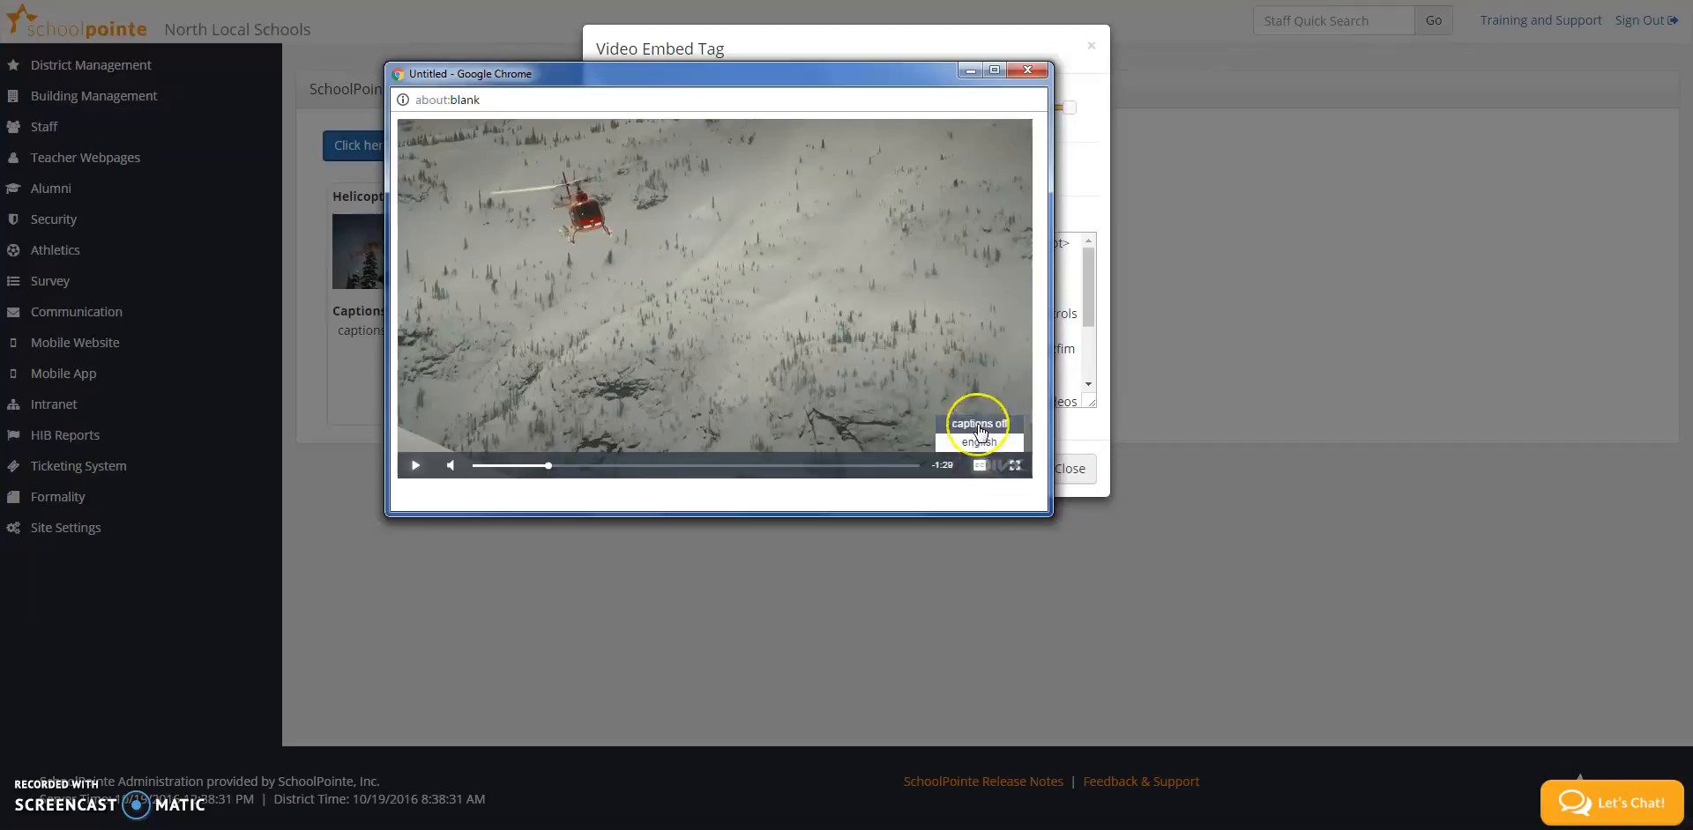
click(983, 441)
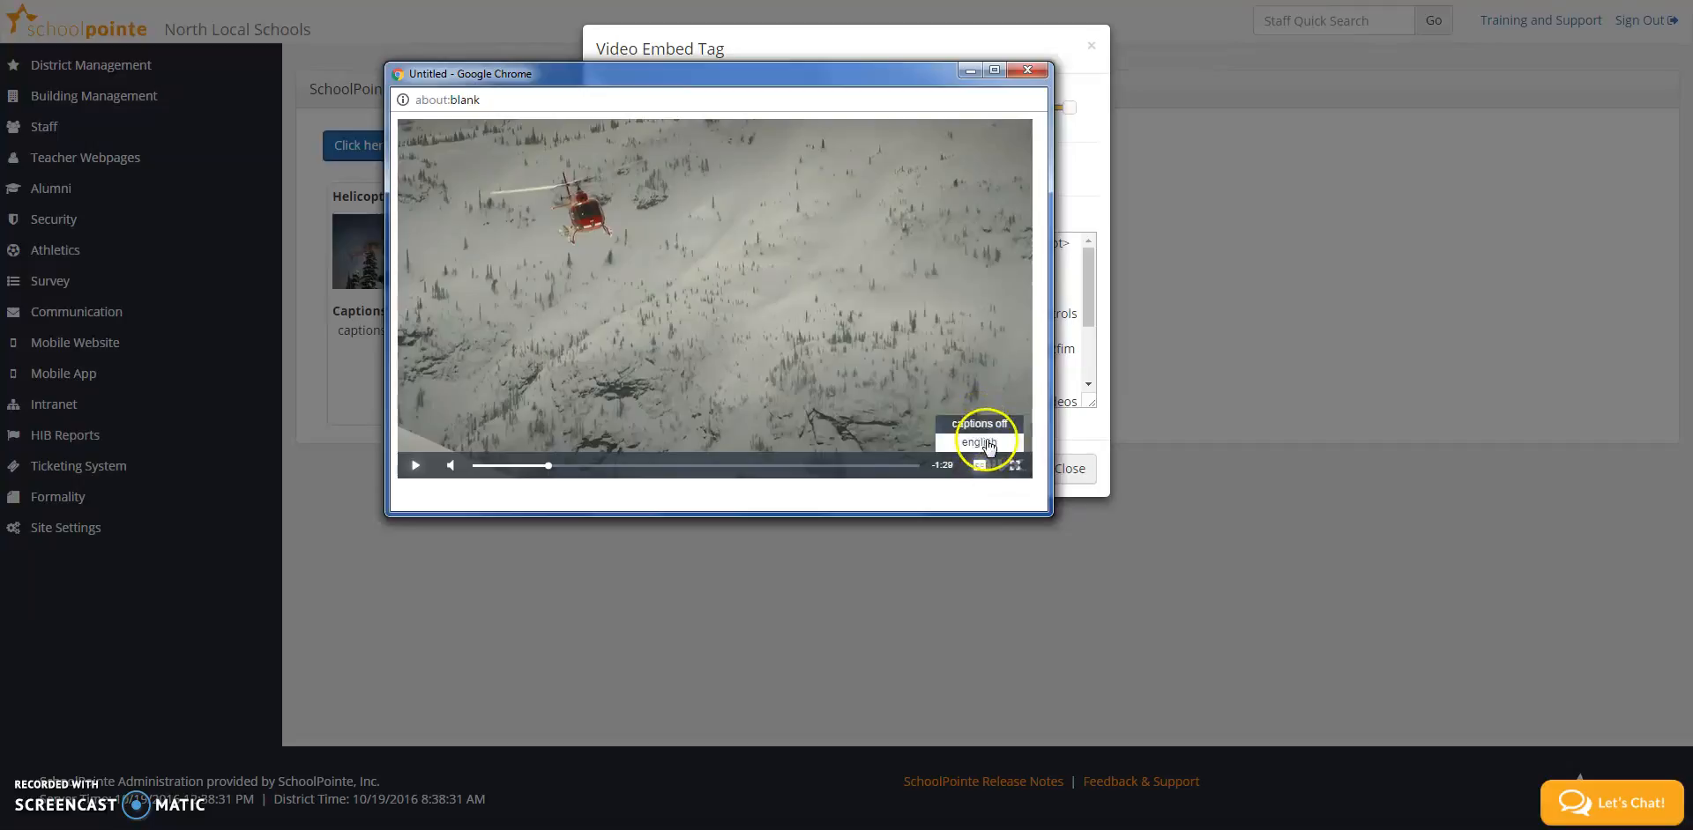
- Close the video preview window and the Video Embed Tag dialog to return to the video library
click(997, 41)
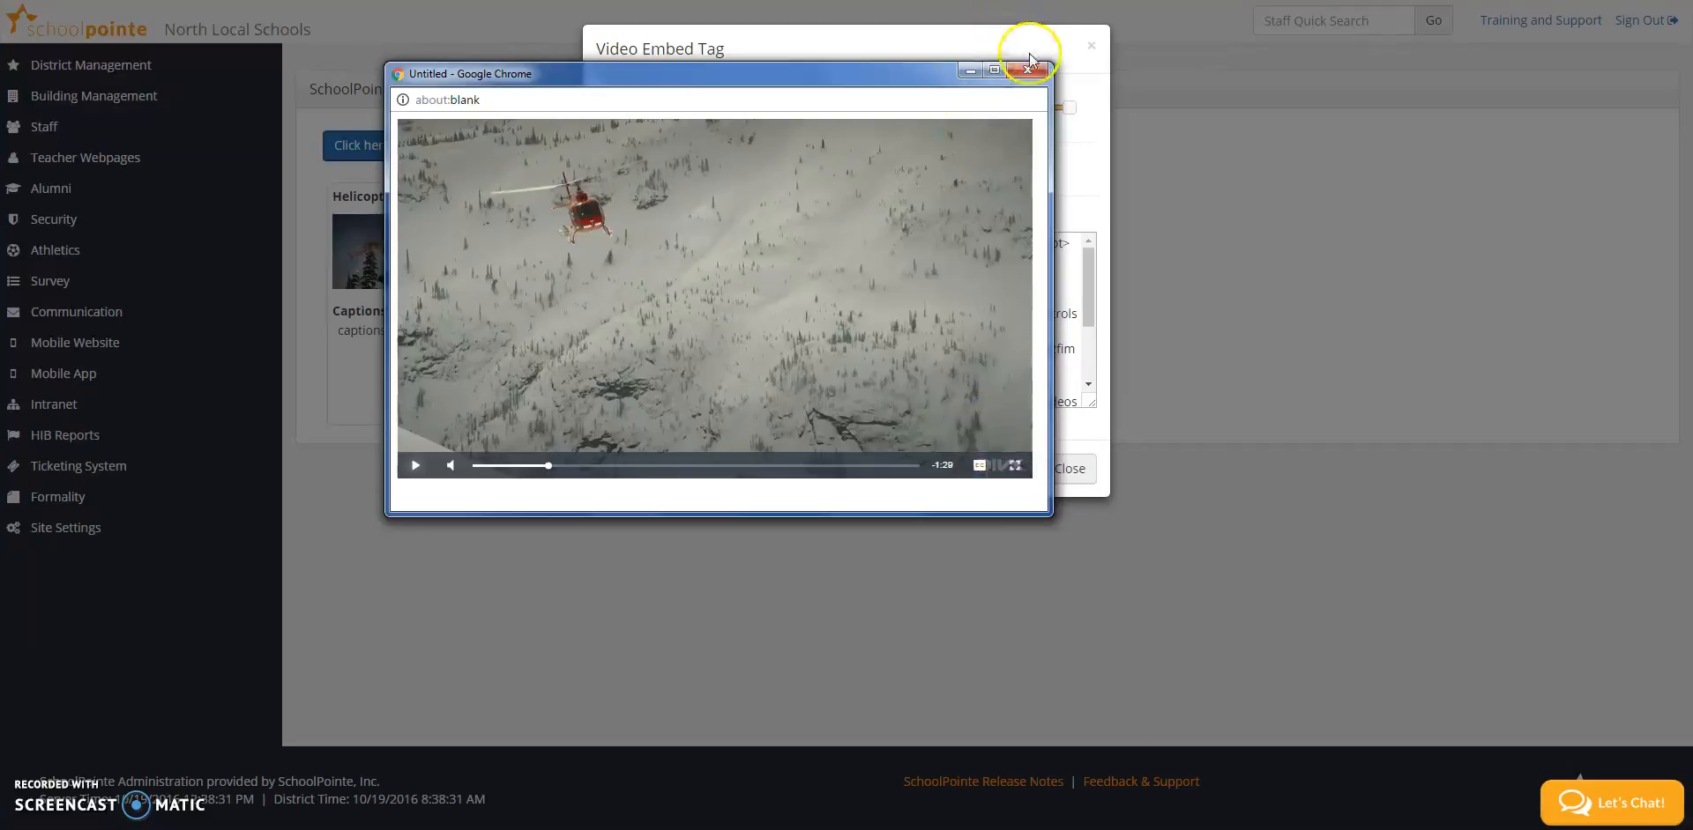
click(1027, 69)
click(1091, 48)
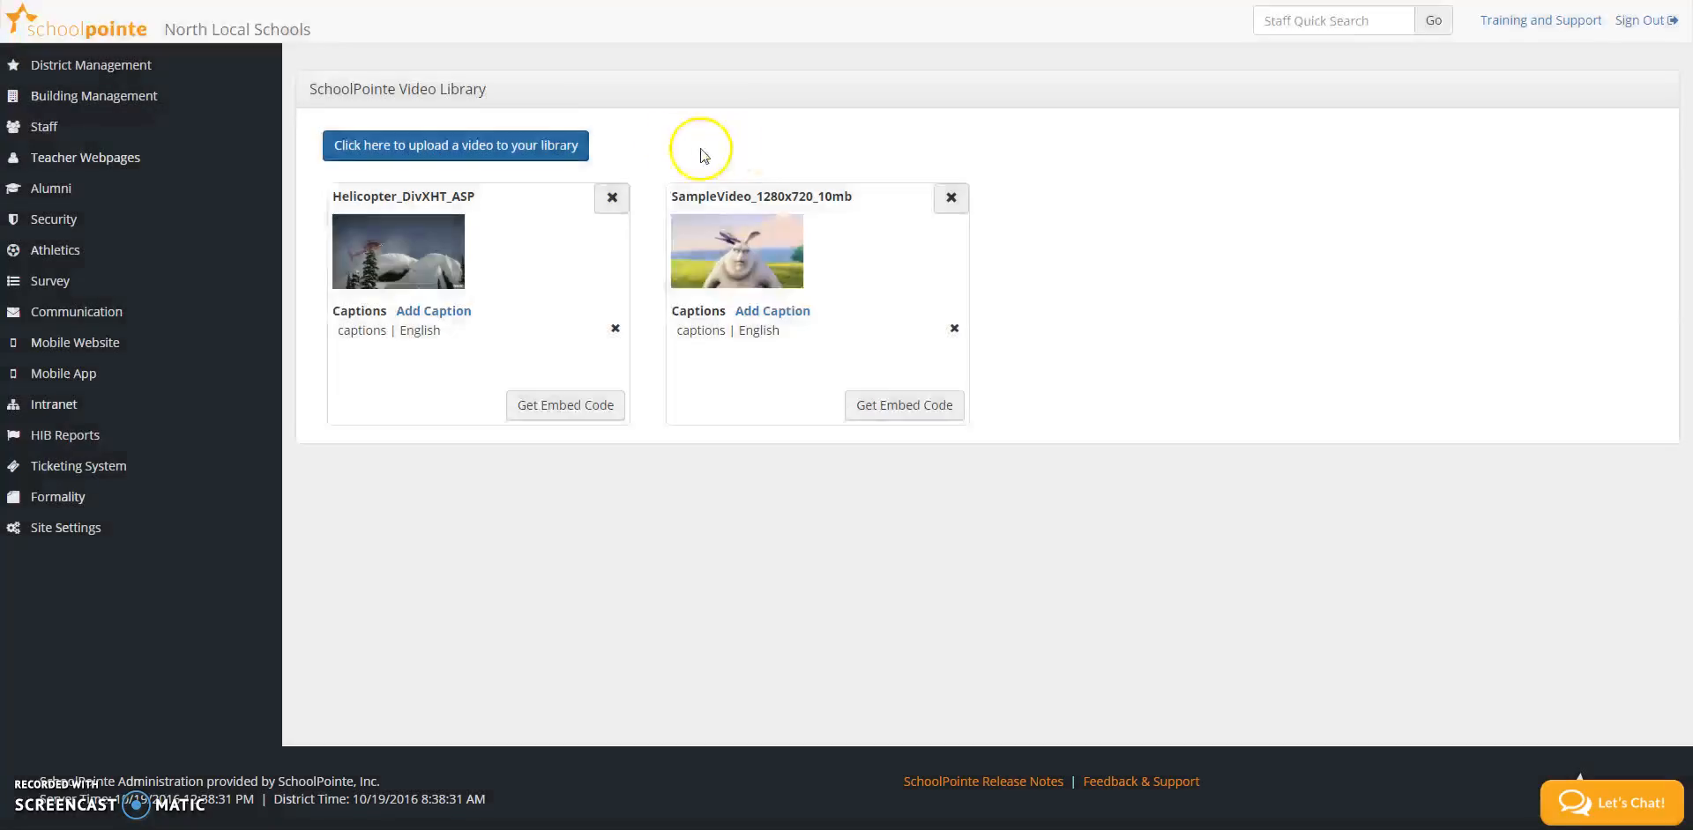